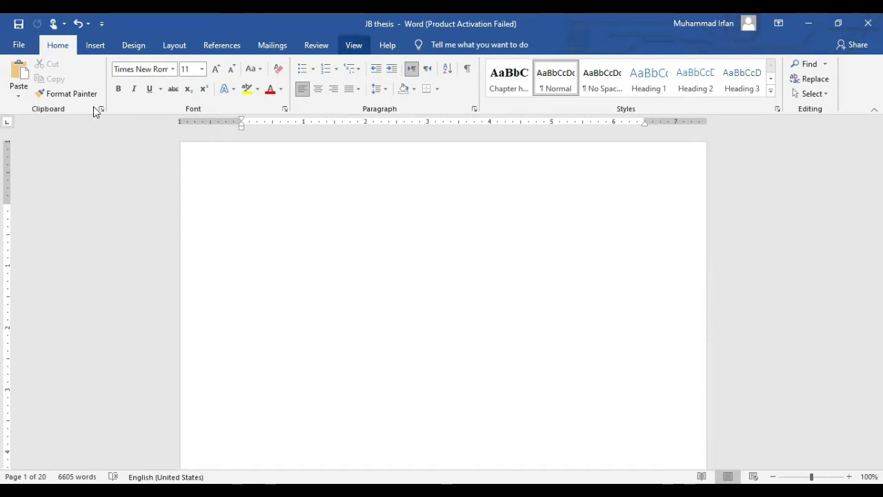
Undo the pasted passage so the original green-building paragraph shows again.
left_click(10, 100)
left_click(10, 100)
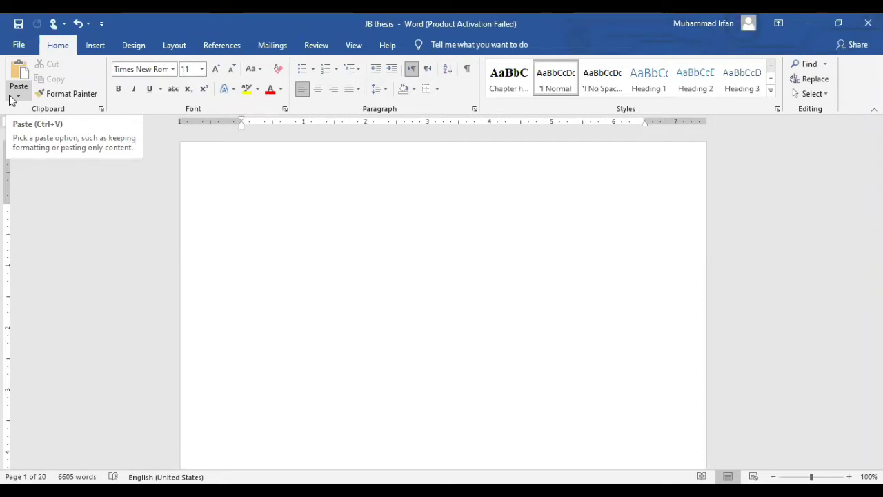
left_click(10, 100)
left_click(9, 100)
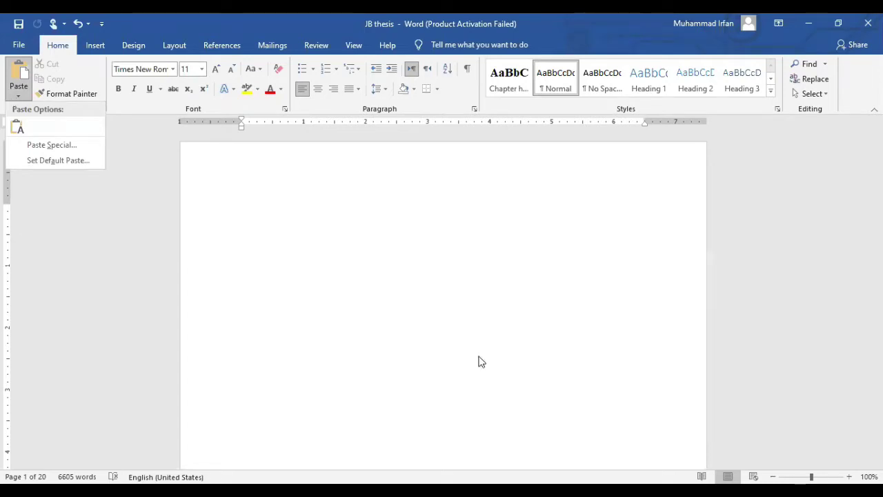
key("Escape")
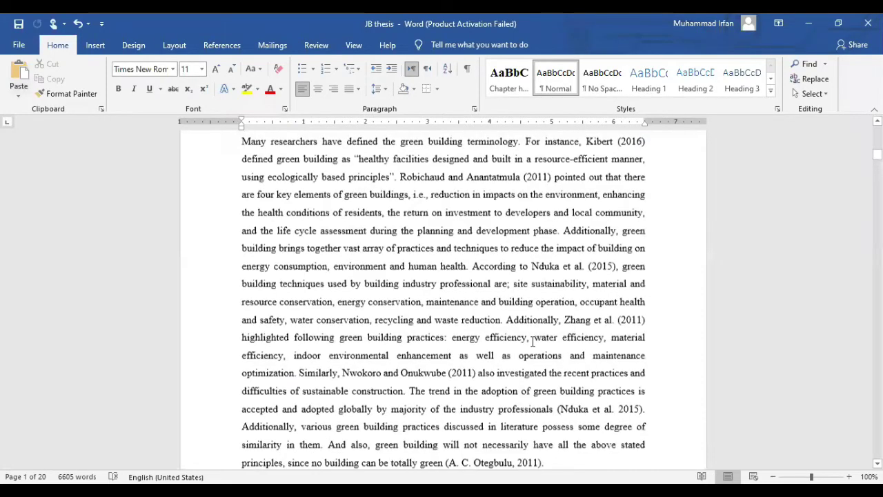
left_click_drag(526, 336, 426, 276)
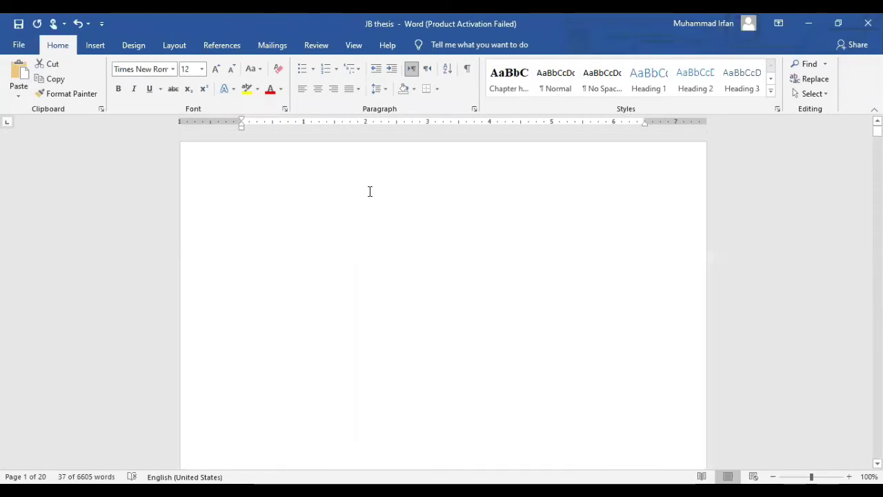
left_click(21, 98)
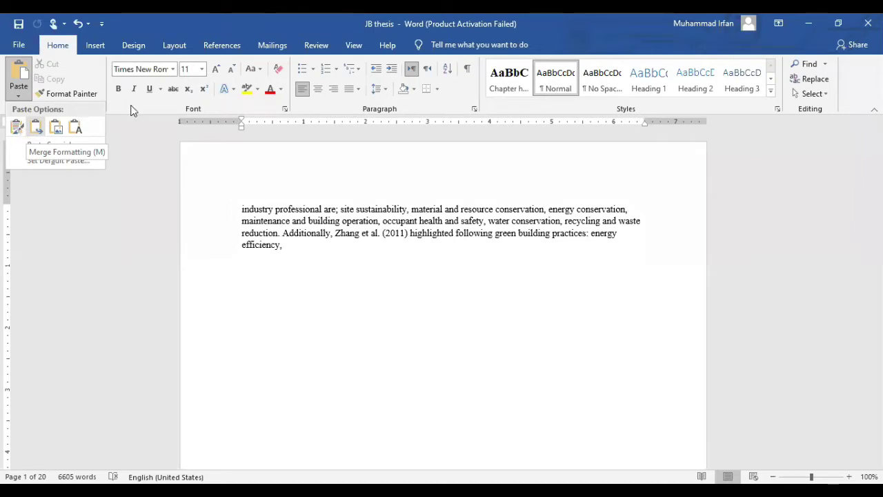
key("ctrl+z")
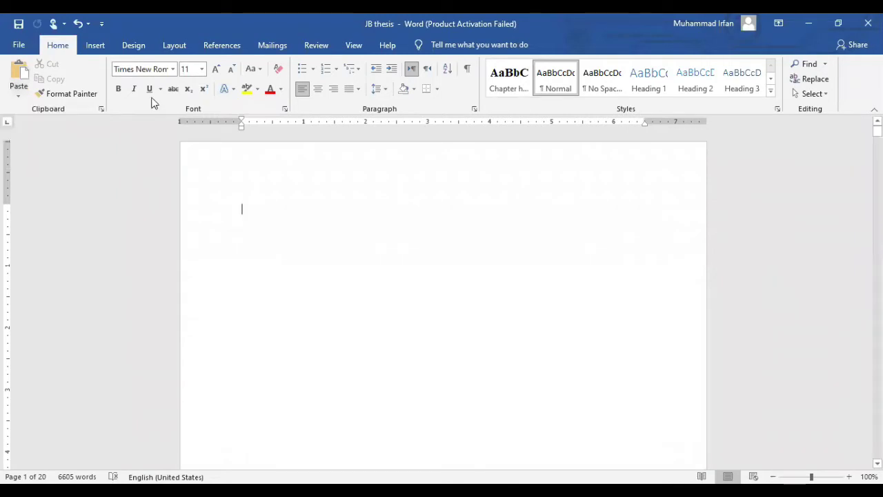
Check the font and font size lists, leaving Times New Roman 11 unchanged.
left_click(173, 70)
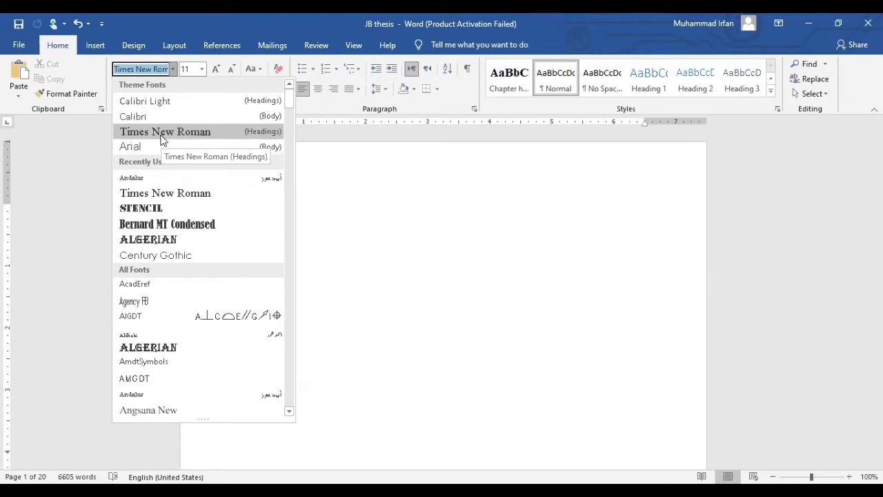
left_click(204, 75)
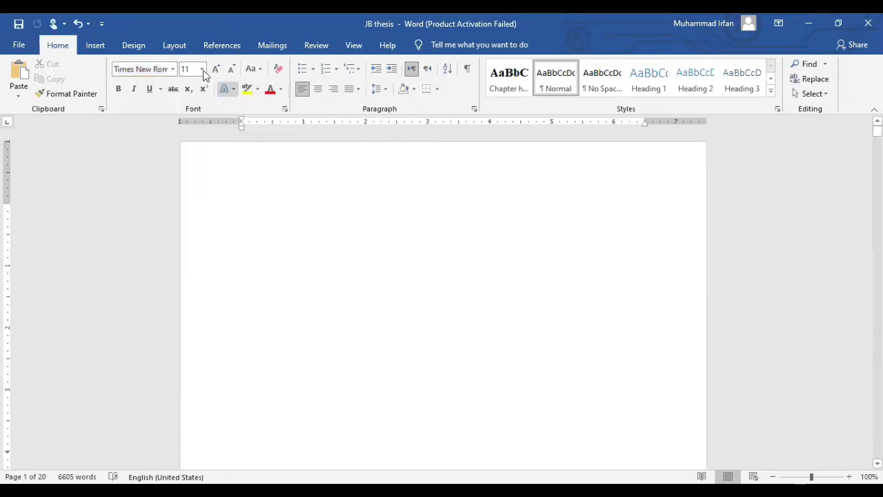
left_click(202, 69)
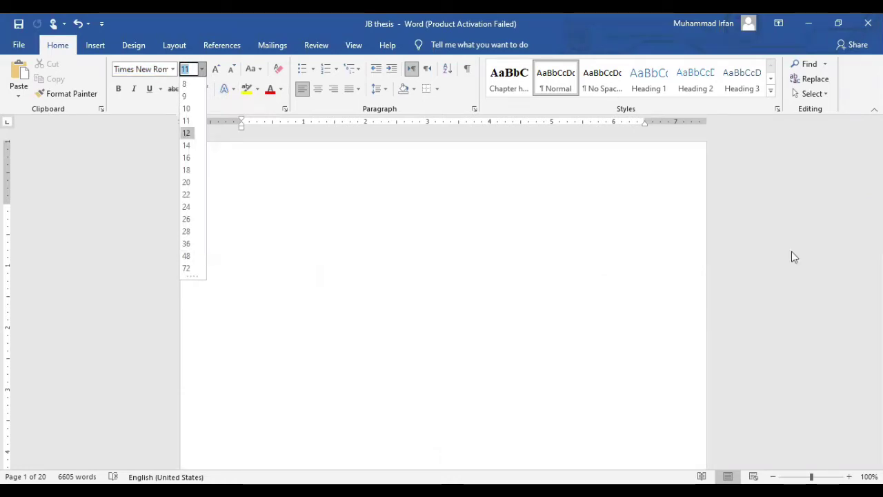
key("Escape")
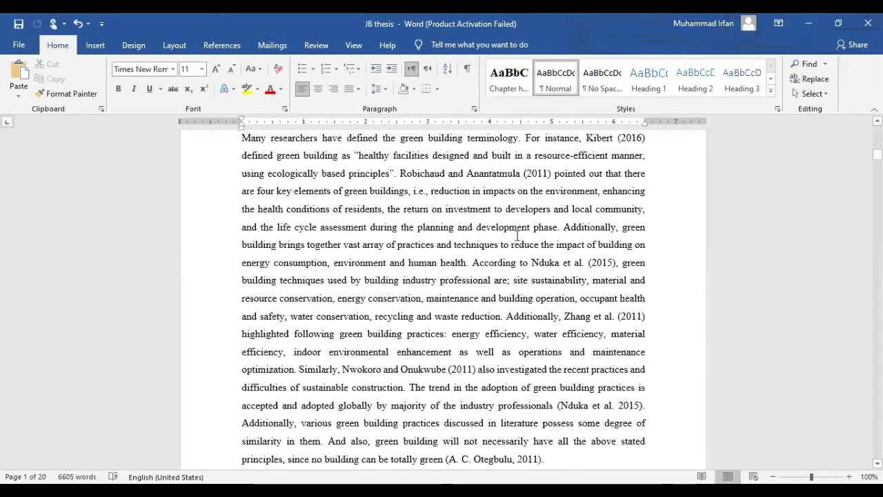
Scroll up to the Chapter 1 Introduction heading at the top of page 2.
left_click_drag(514, 231, 361, 320)
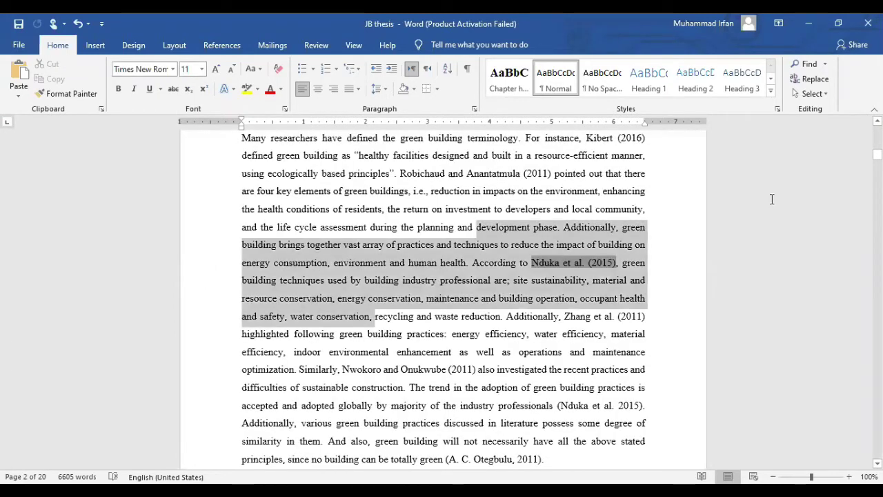
scroll(469, 290, "up", 5)
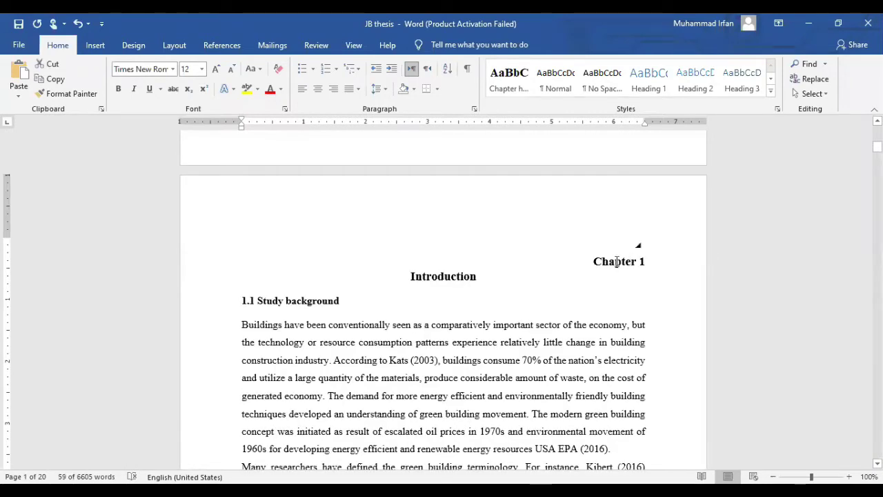
left_click_drag(616, 264, 617, 265)
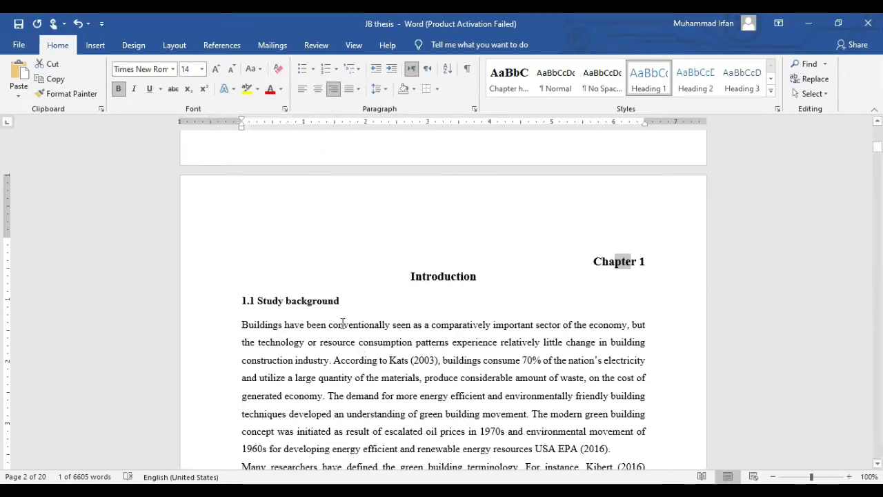
left_click_drag(323, 324, 481, 324)
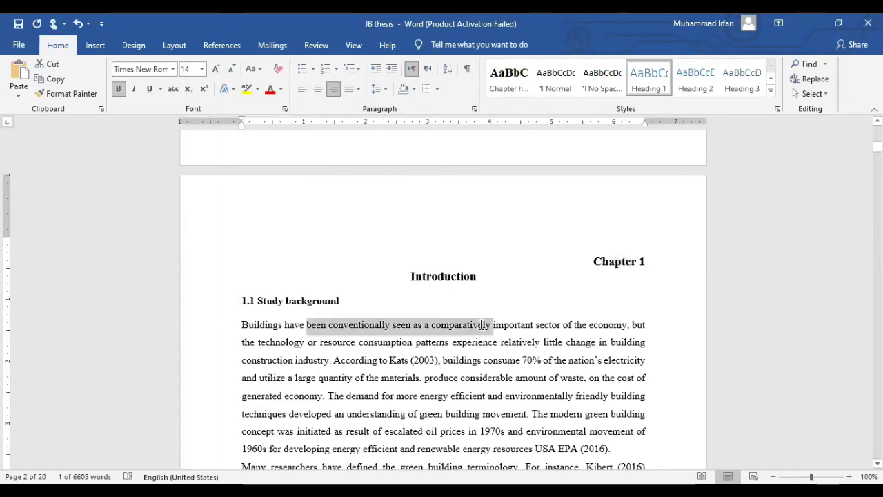
left_click(216, 71)
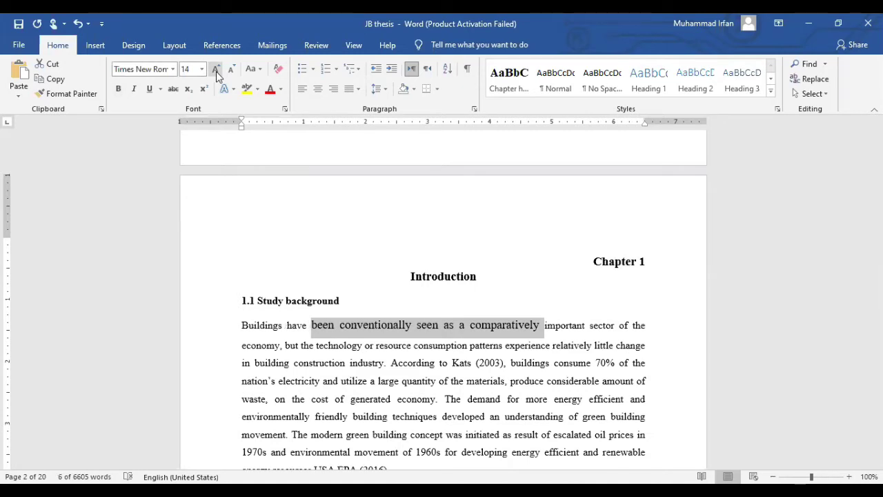
left_click(216, 71)
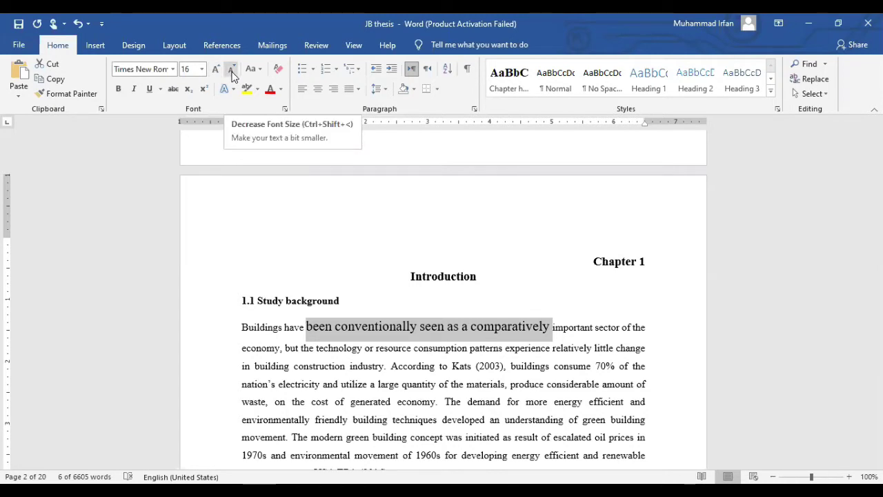
left_click(233, 75)
left_click(233, 75)
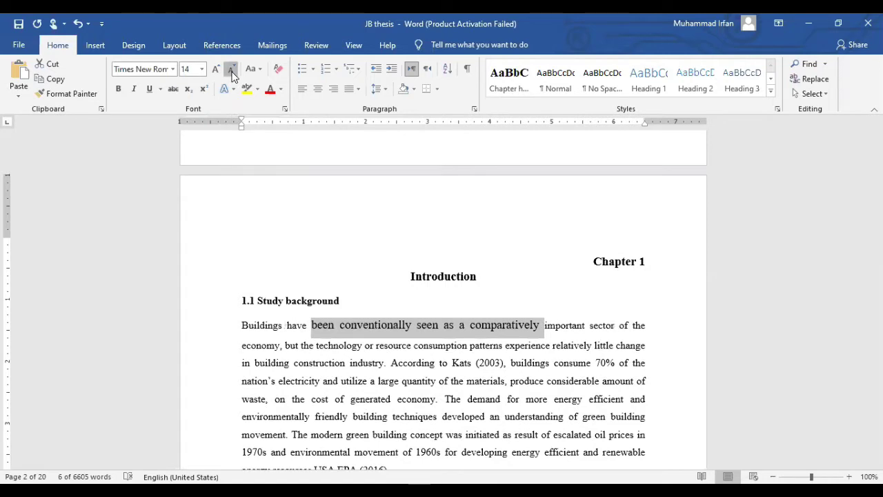
left_click(232, 75)
left_click(233, 75)
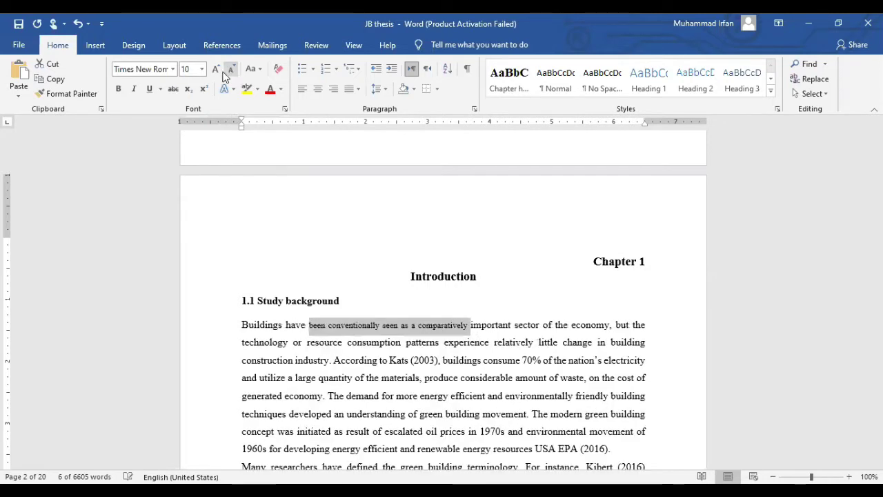
left_click(217, 69)
left_click(217, 70)
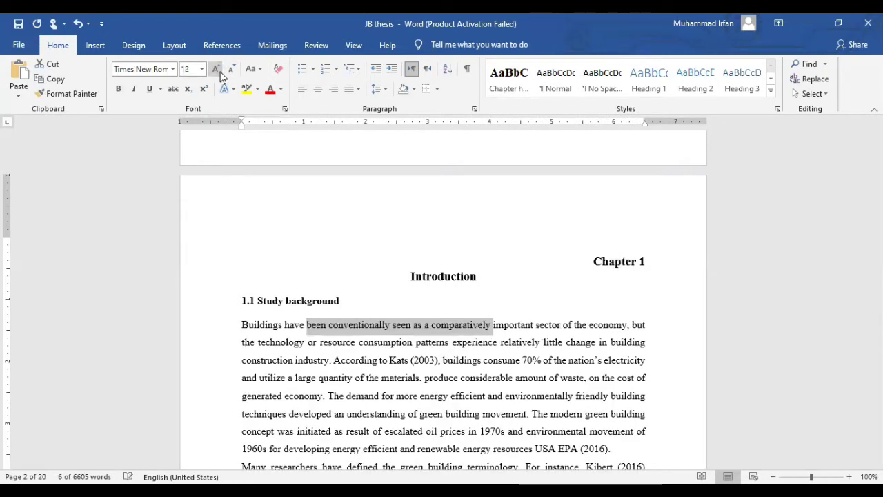
left_click(118, 94)
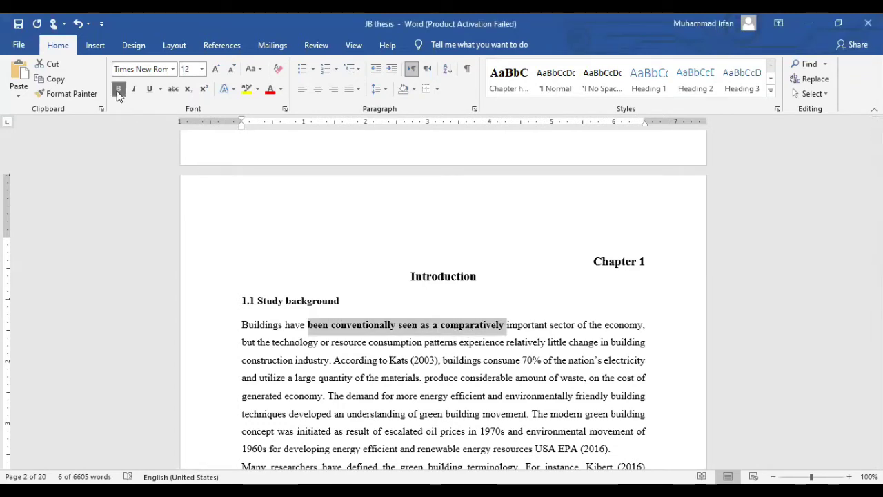
left_click(118, 89)
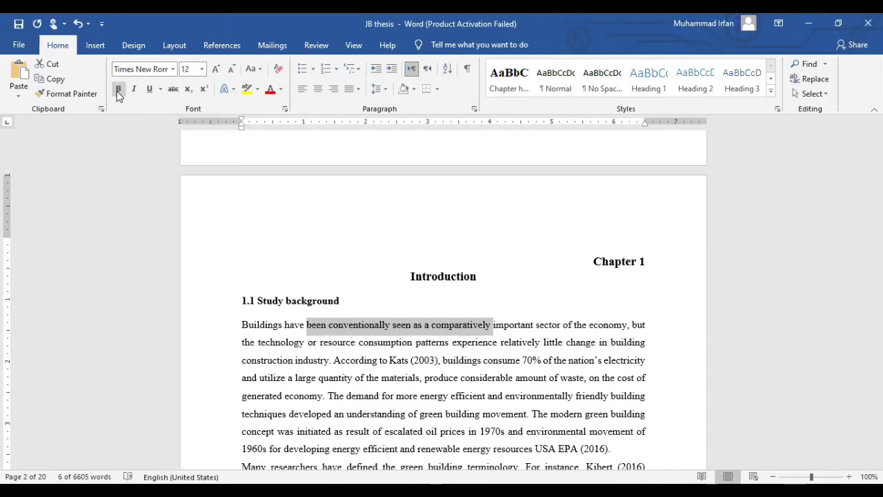
left_click(118, 89)
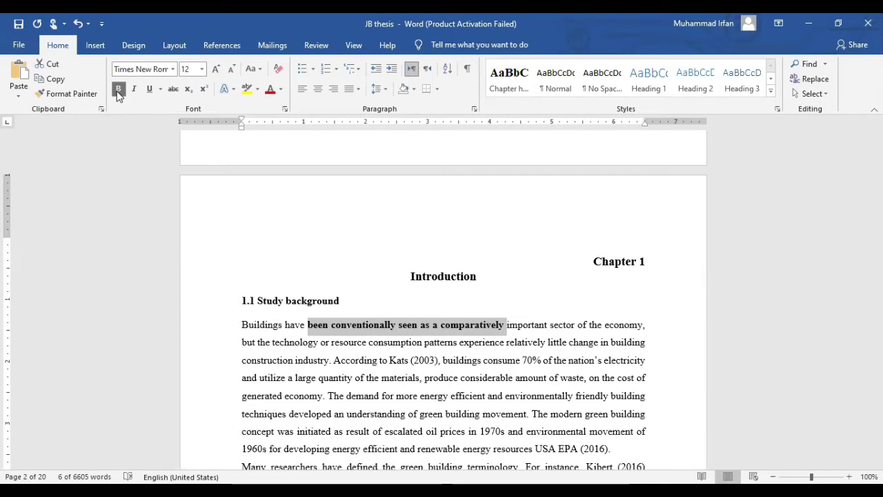
left_click(120, 90)
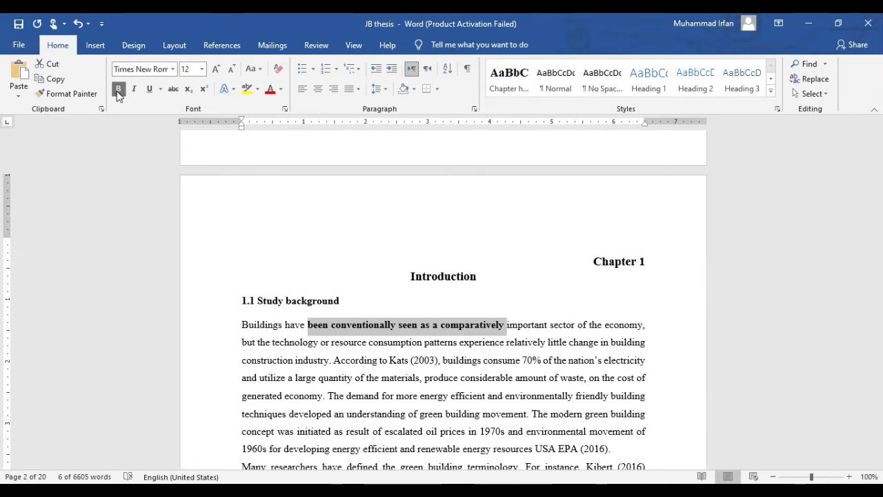
left_click(118, 90)
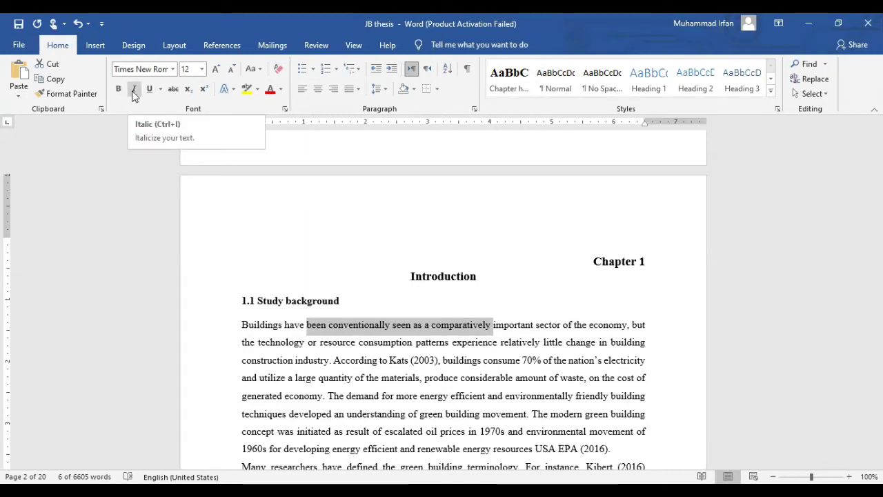
left_click(133, 92)
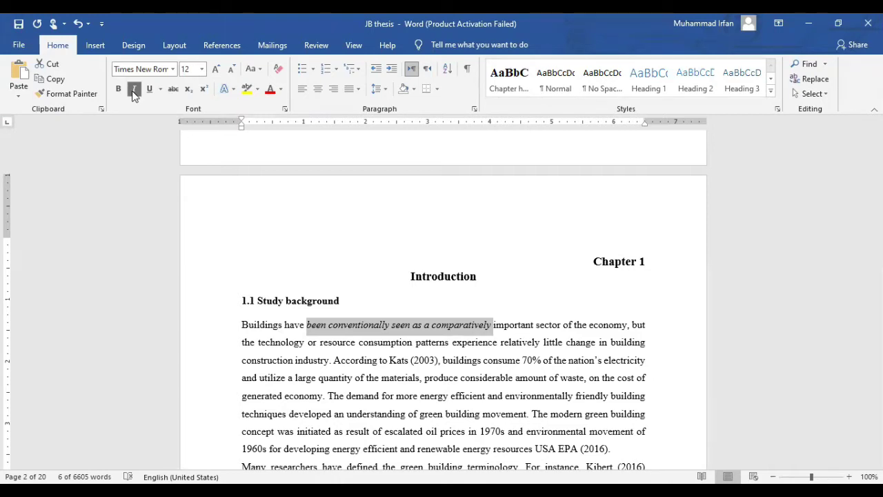
left_click(133, 89)
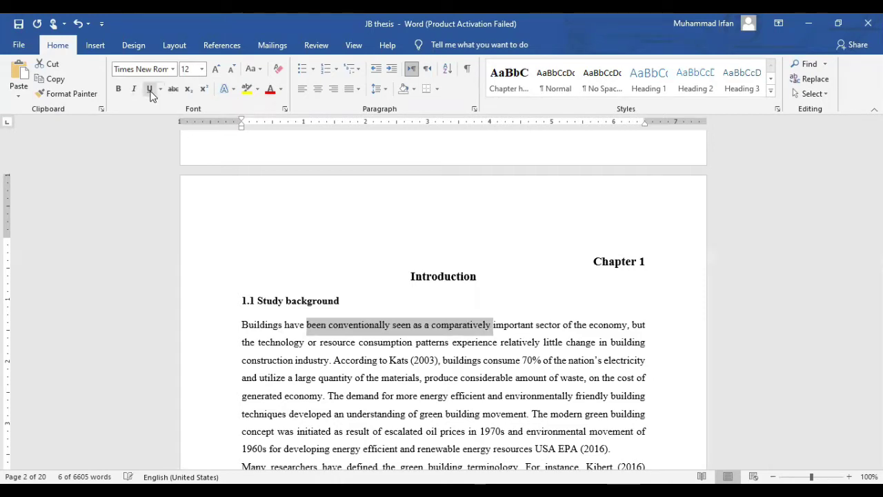
left_click(150, 89)
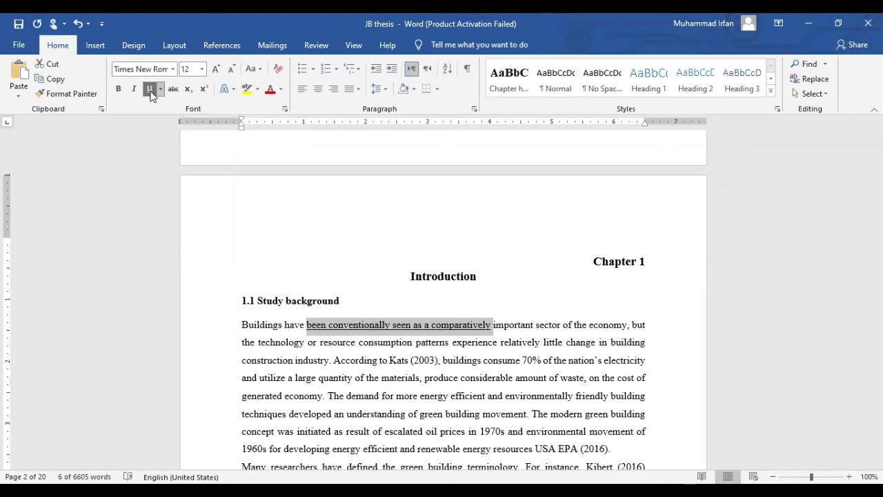
left_click(149, 91)
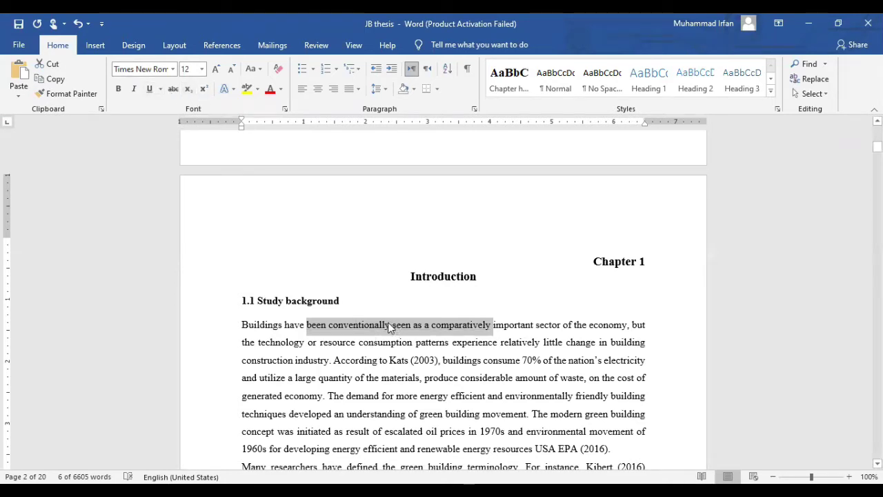
Add a new line reading '10 m2' below the 1.1 Study background heading.
left_click(357, 299)
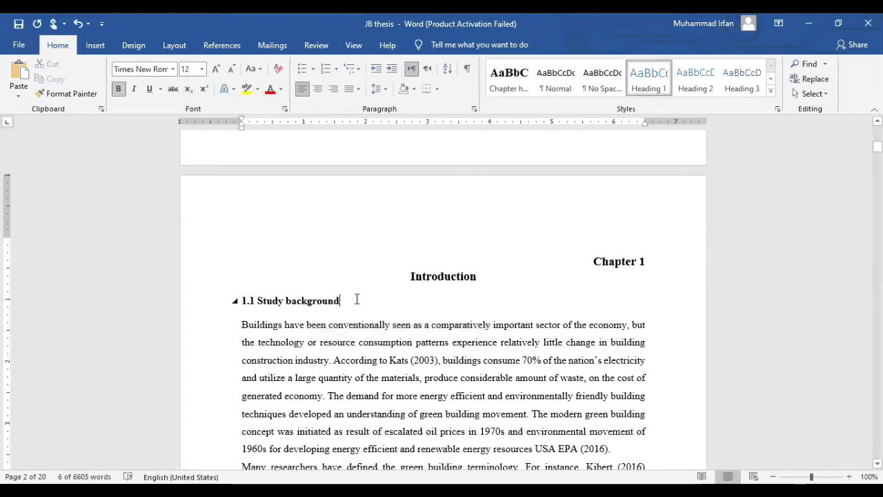
key("Return")
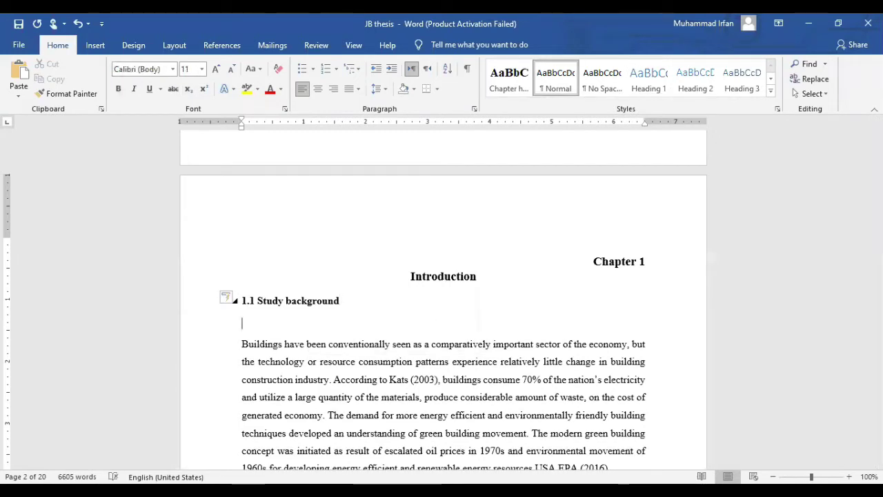
type("10")
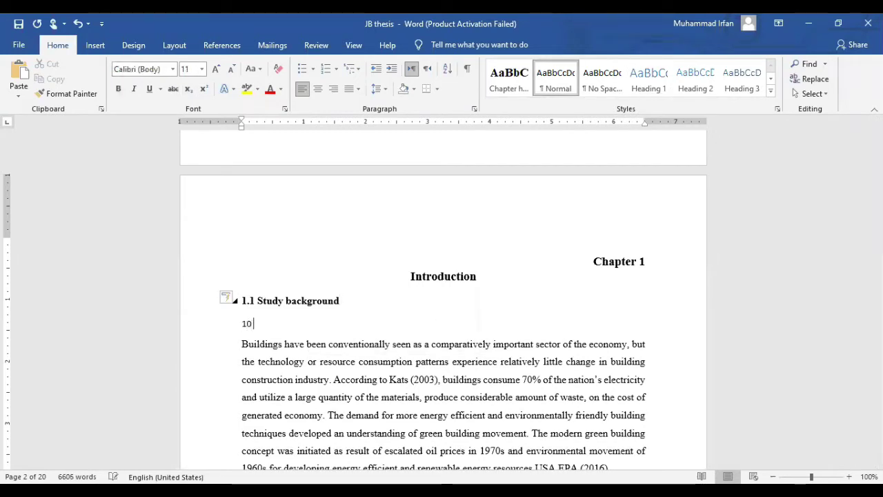
type(" ms")
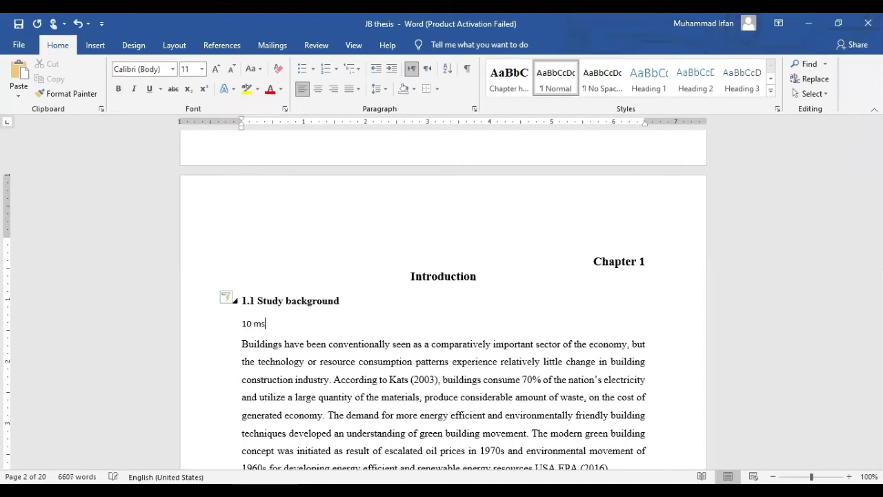
key("BackSpace")
type("2")
left_click(264, 344)
left_click(267, 323)
Try superscript then subscript on the 2, reverting each so it stays normal text.
left_click(261, 324)
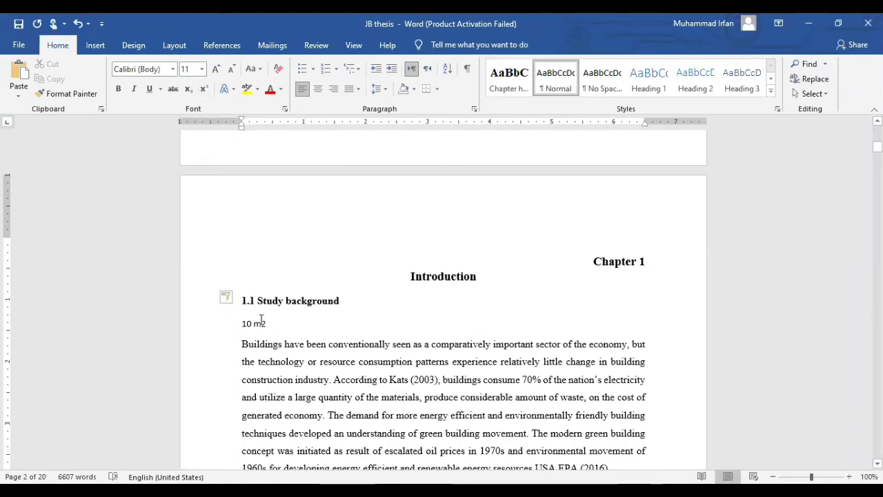
left_click_drag(262, 322, 267, 321)
left_click(197, 85)
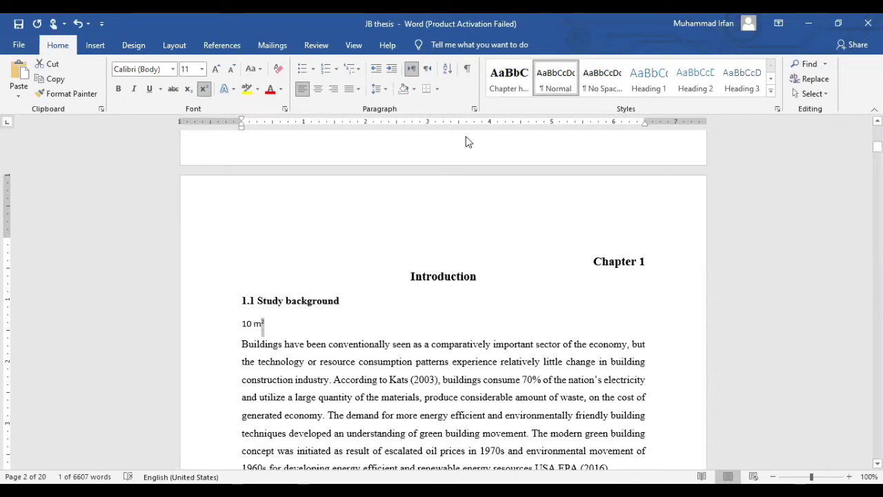
key("Right")
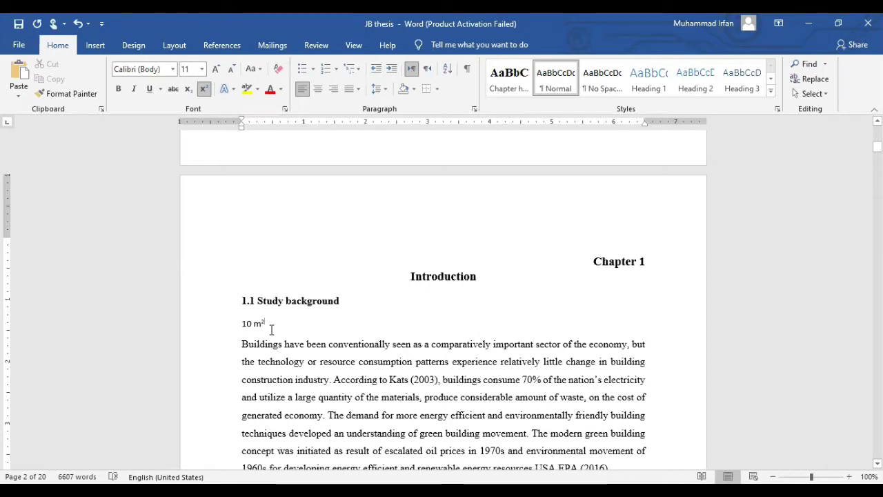
key("Right")
key("Left")
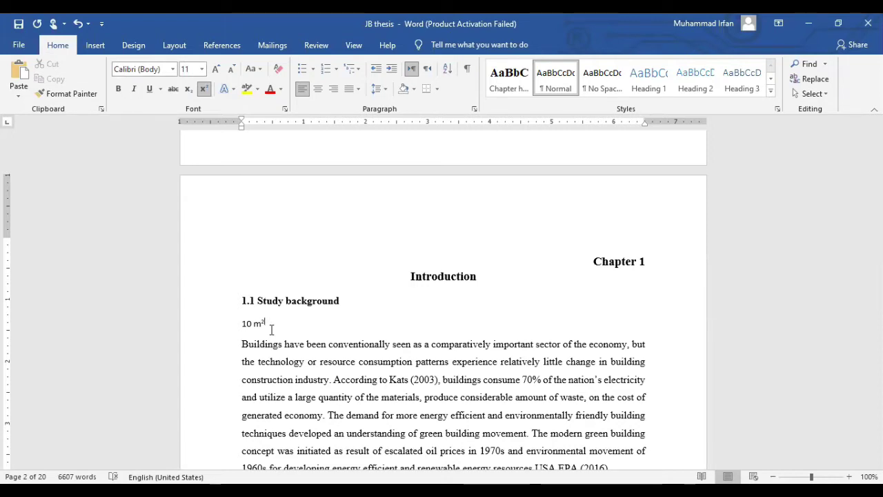
key("shift+Left")
key("ctrl+shift+plus")
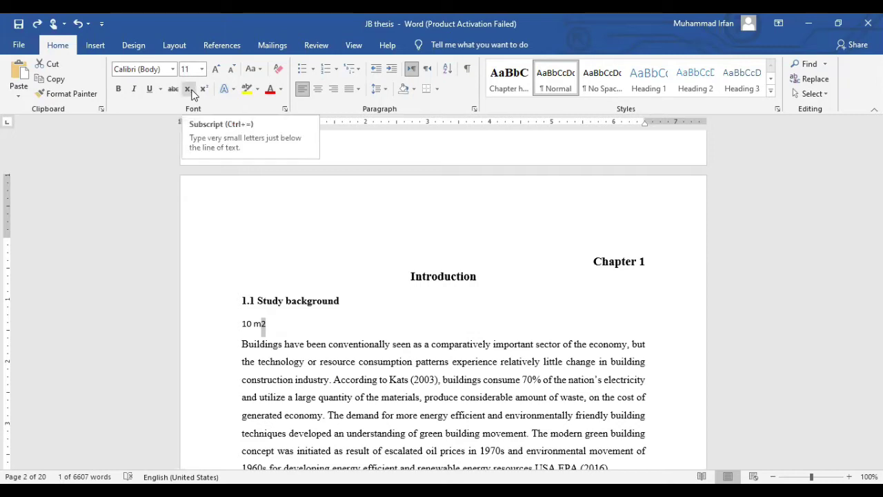
left_click(187, 89)
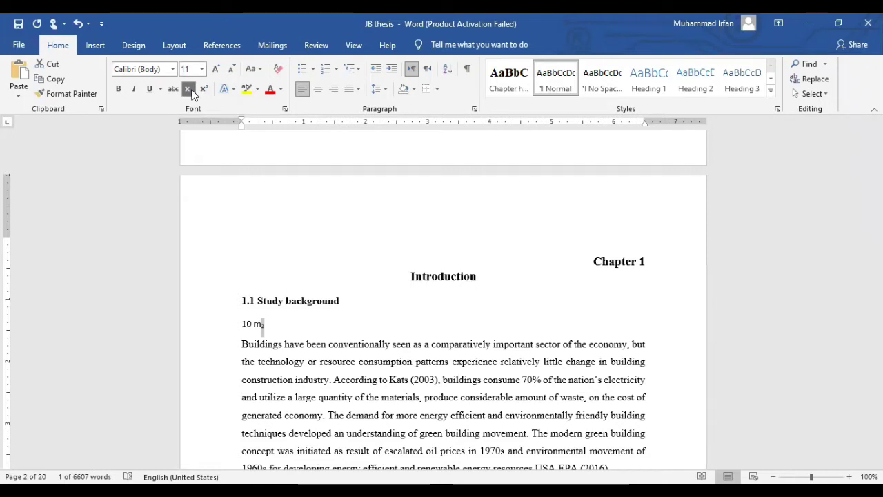
key("ctrl+z")
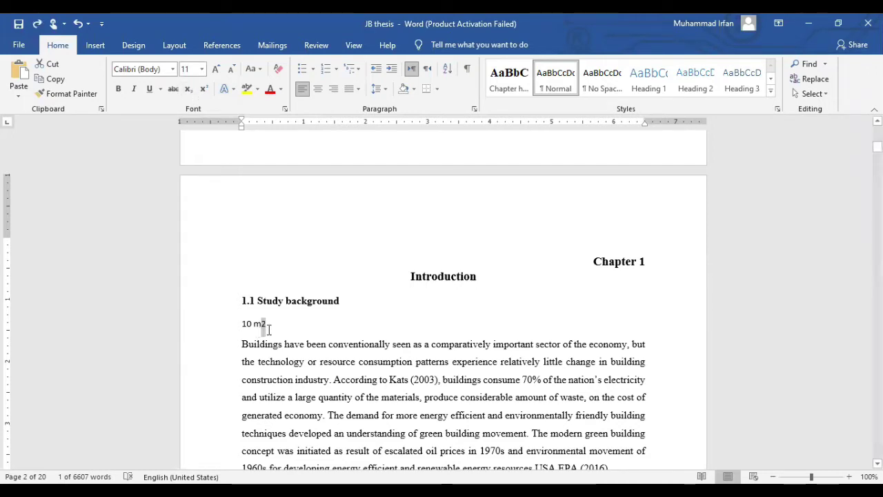
left_click(302, 326)
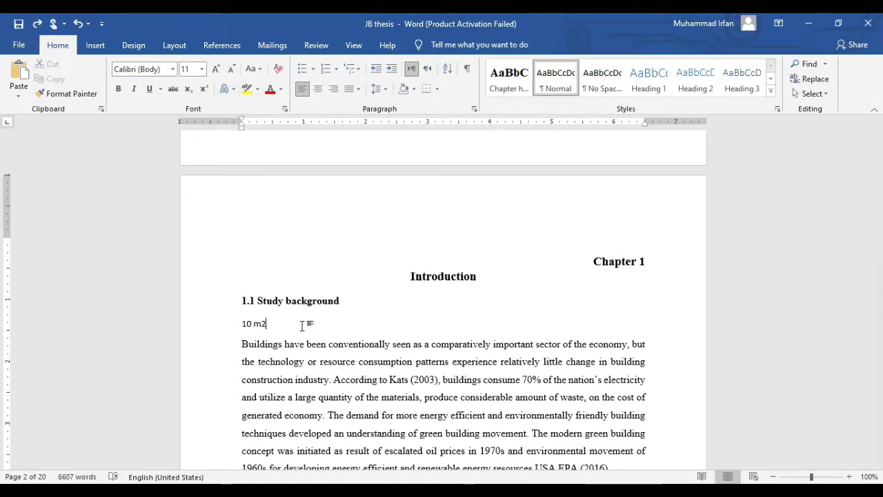
Delete the 10 m2 line and highlight the Buildings paragraph's first two lines in yellow.
left_click(236, 328)
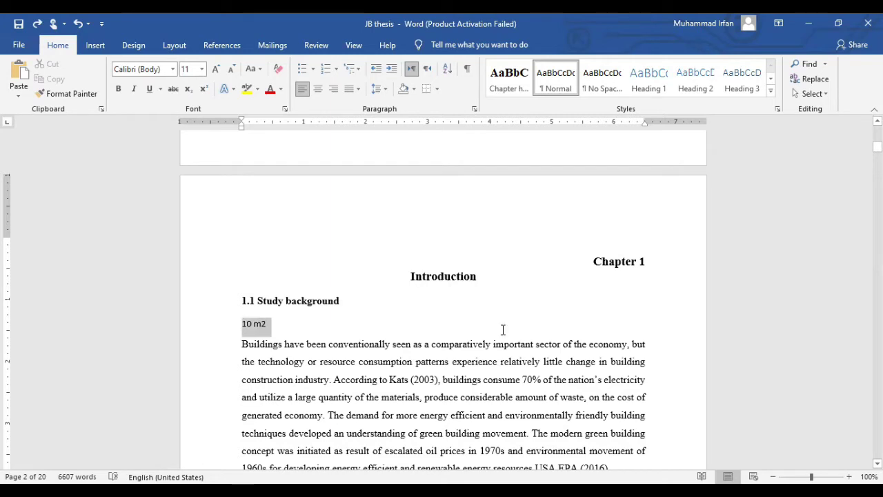
key("Delete")
left_click_drag(592, 342, 630, 348)
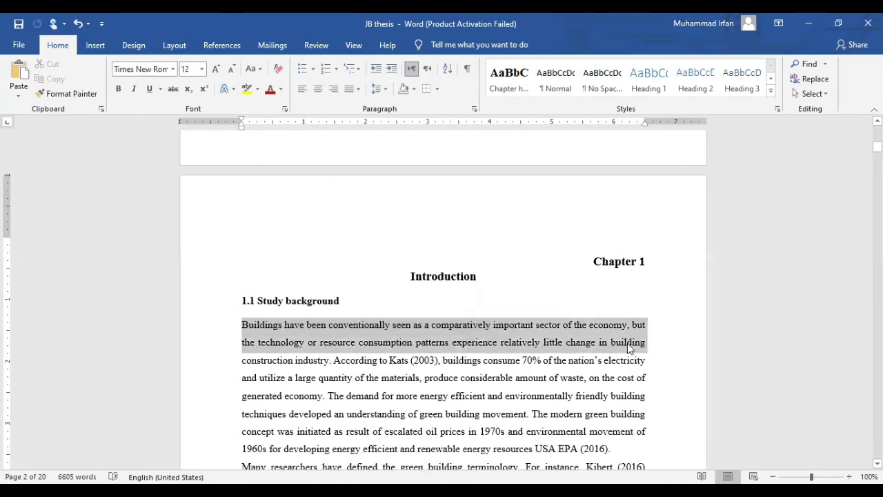
left_click_drag(629, 348, 629, 348)
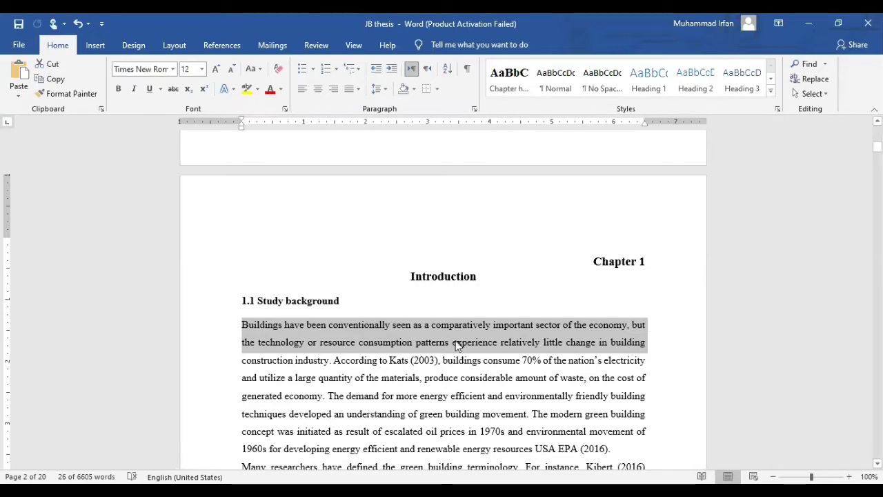
left_click(247, 89)
left_click(536, 329)
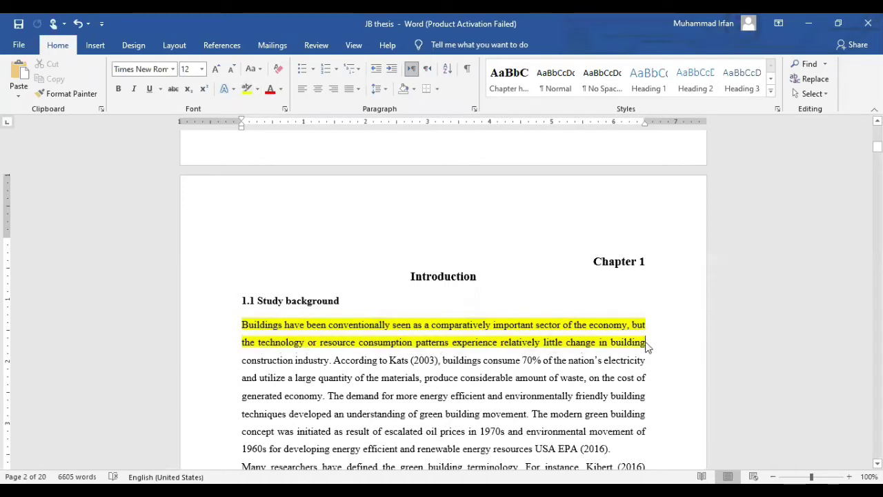
Undo the yellow highlight on the Buildings paragraph's opening two lines.
key("ctrl+shift+Up")
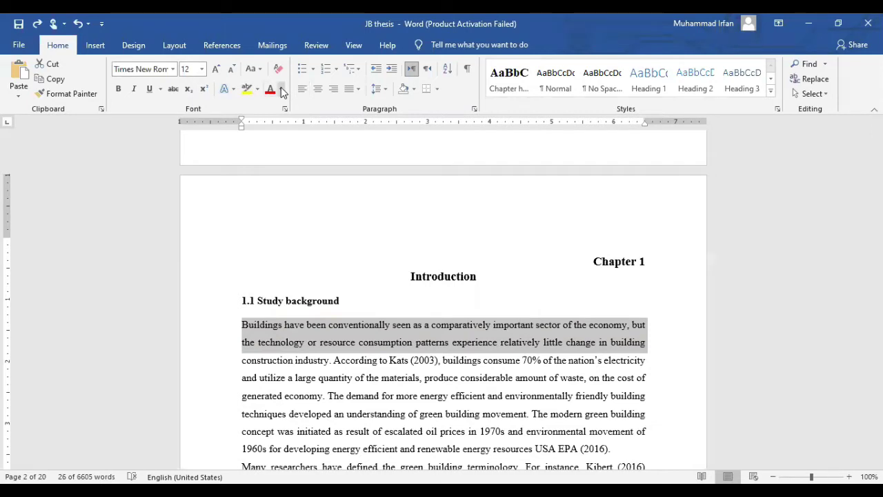
left_click(281, 89)
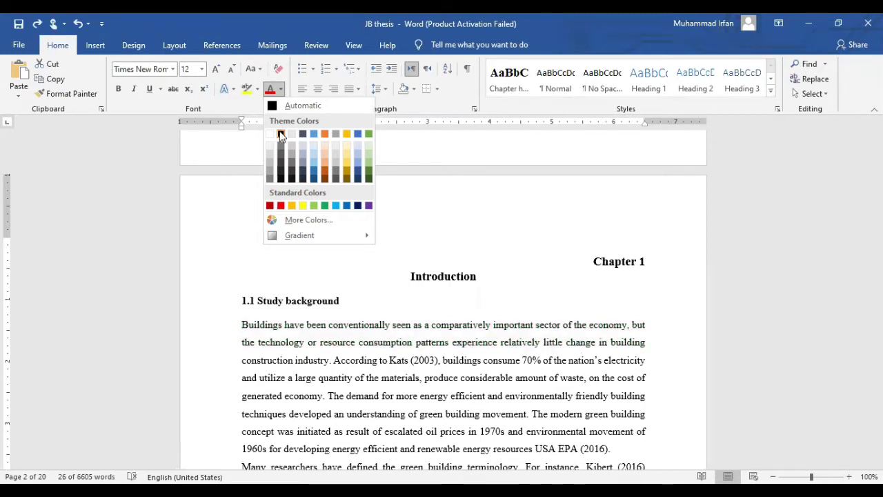
left_click(281, 134)
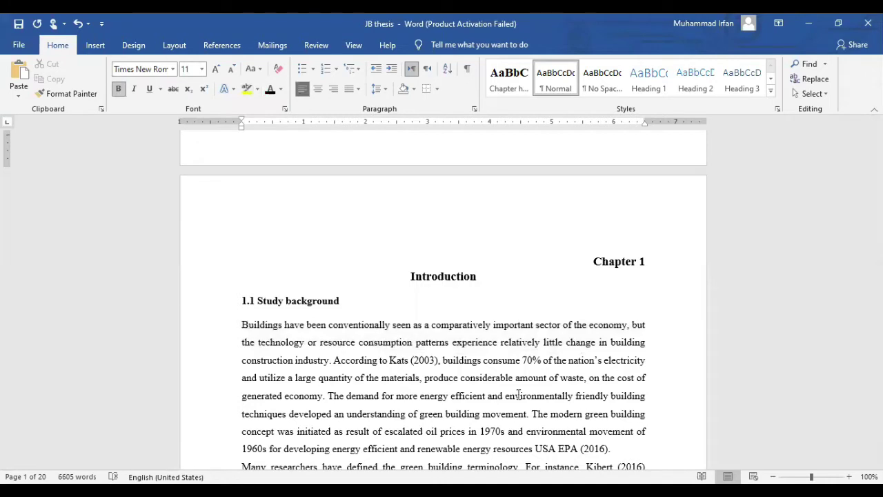
left_click(626, 412, "shift")
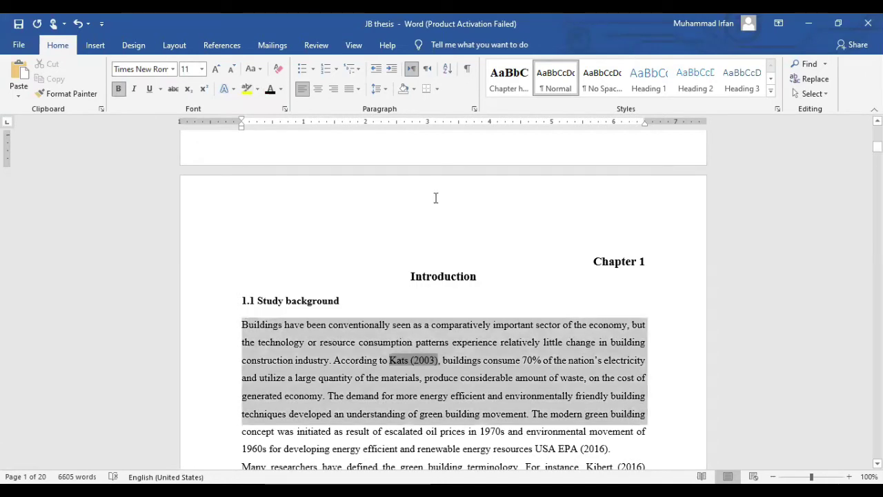
left_click(300, 90)
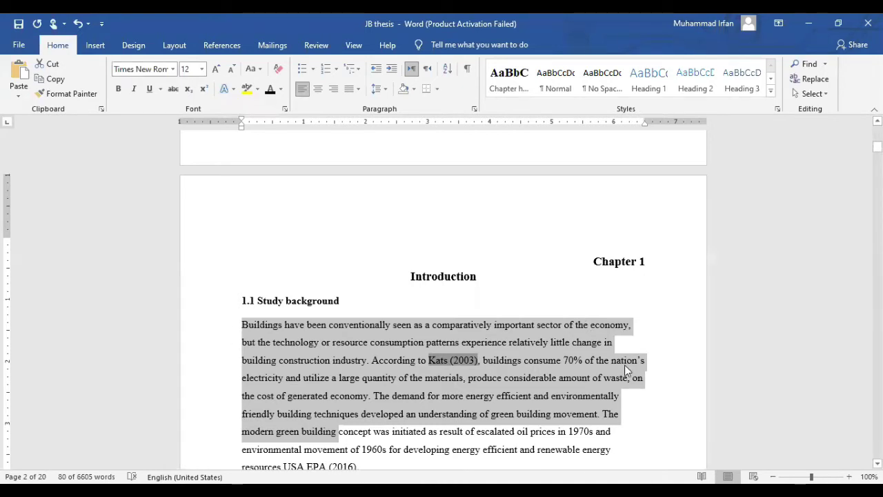
left_click(317, 89)
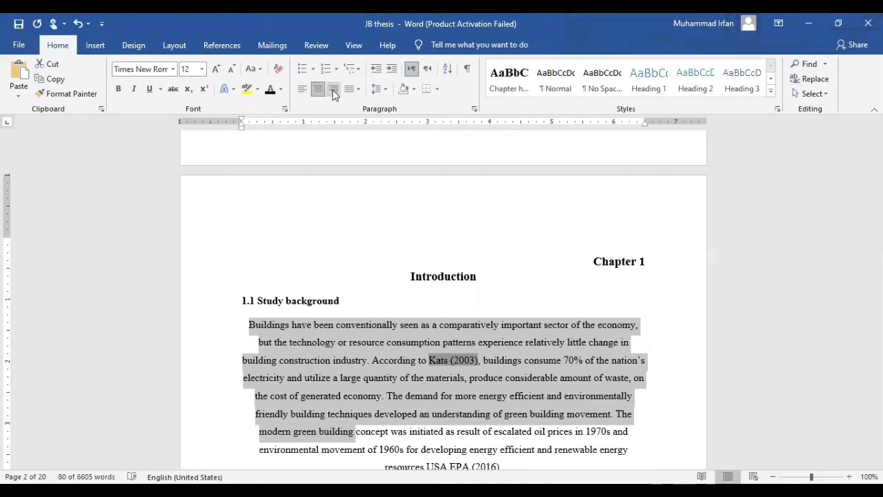
left_click(332, 90)
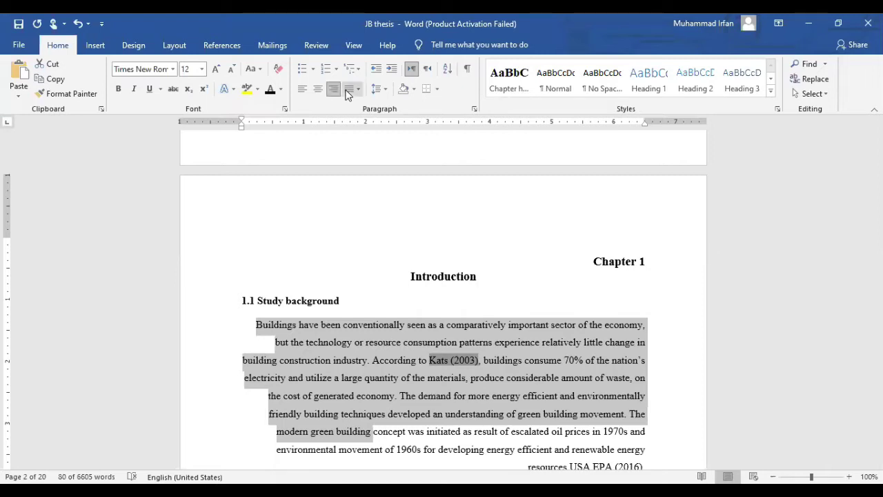
left_click(358, 90)
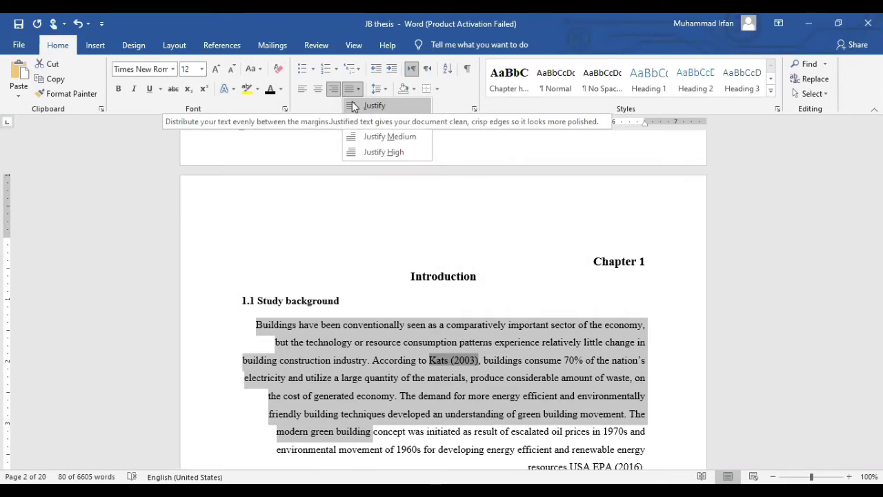
left_click(352, 105)
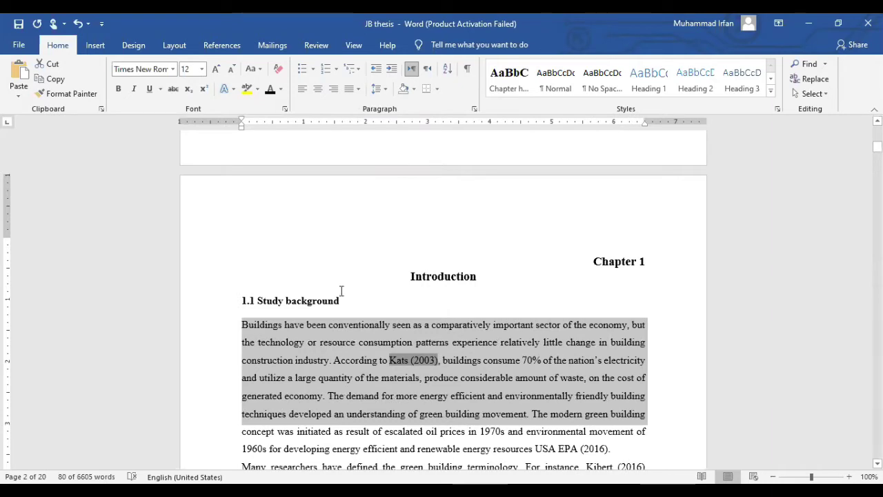
left_click(384, 90)
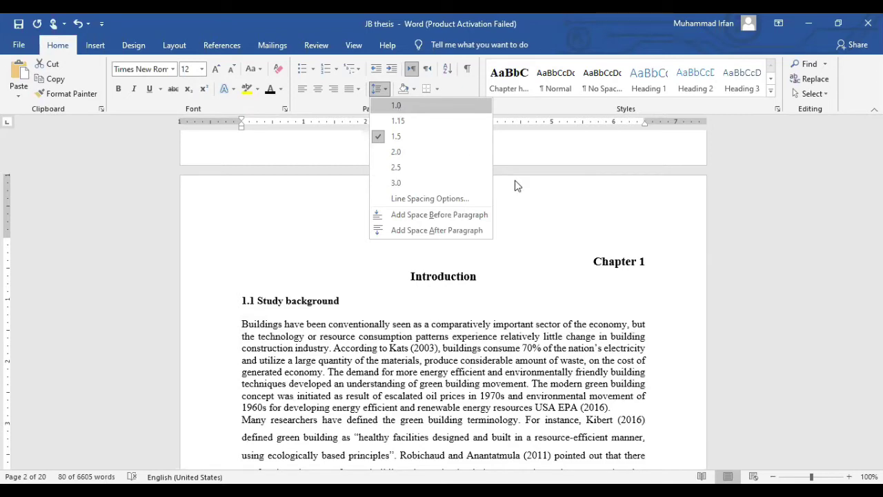
left_click(386, 90)
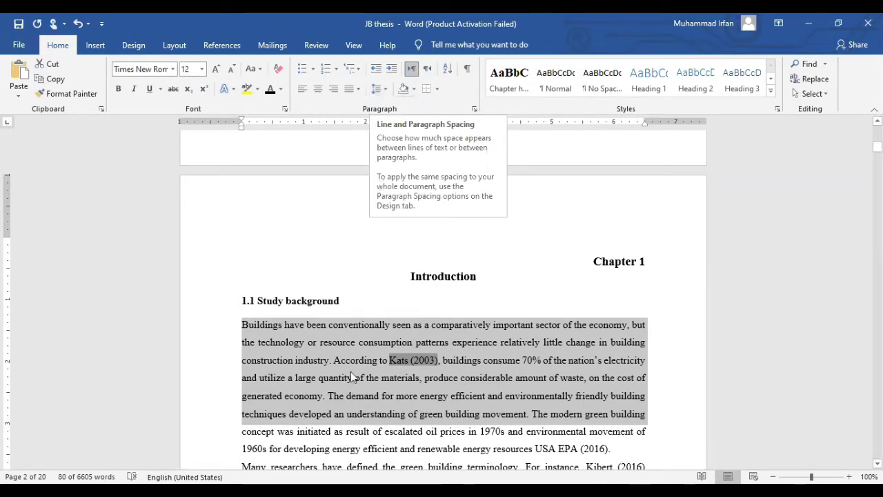
left_click(405, 95)
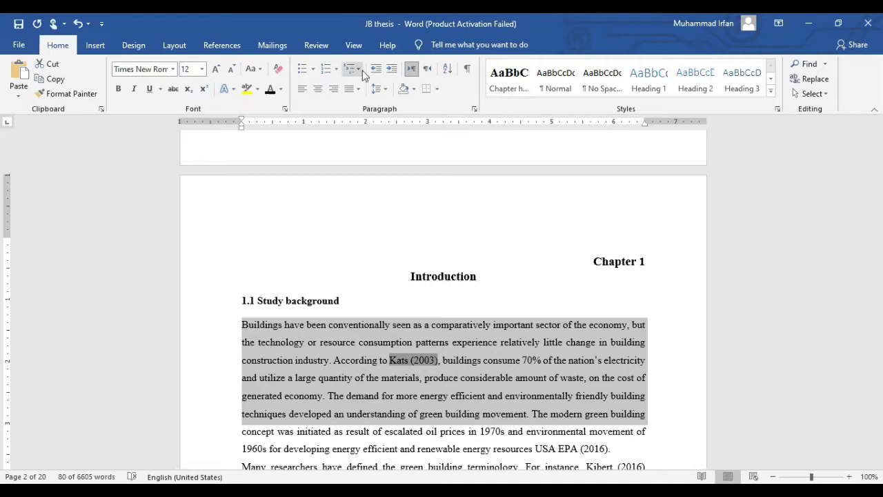
Browse the Bullets, Numbering and Multilevel List galleries without applying any, then switch to Insert.
left_click(313, 69)
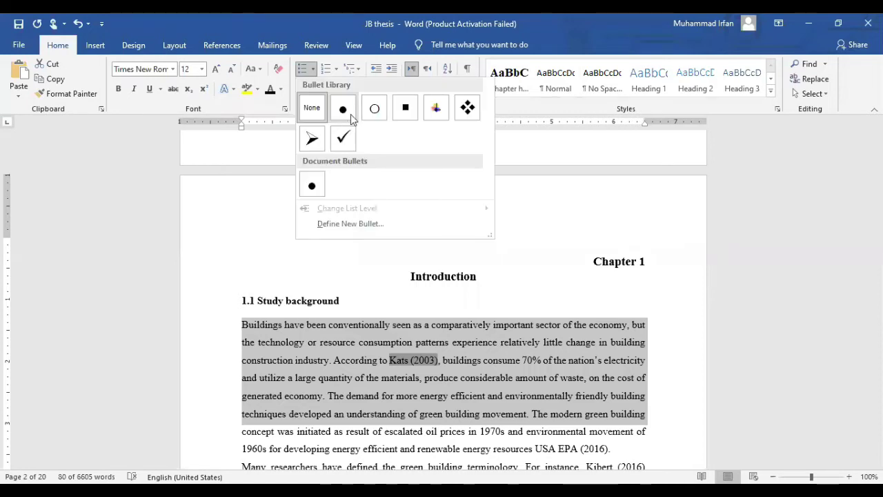
left_click(337, 70)
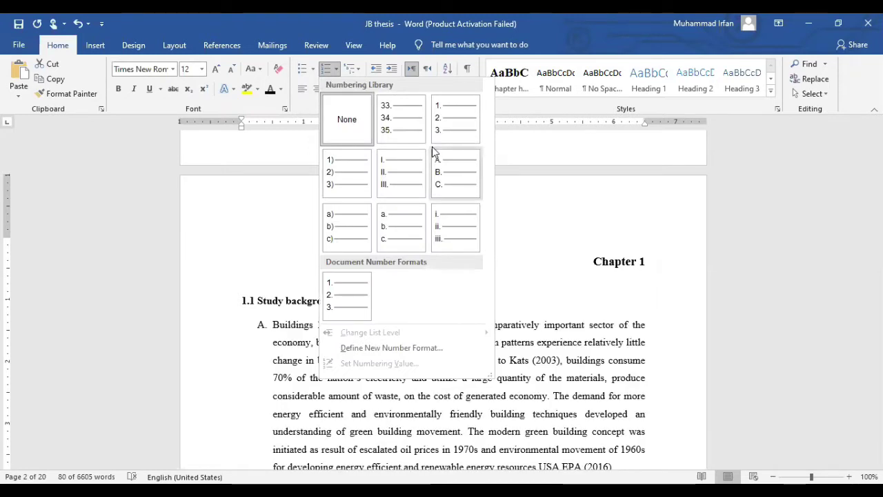
left_click(358, 70)
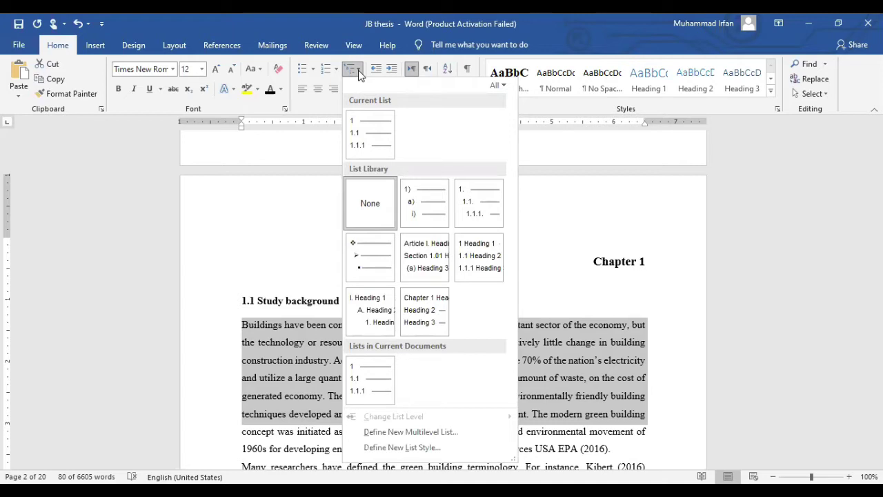
left_click(315, 71)
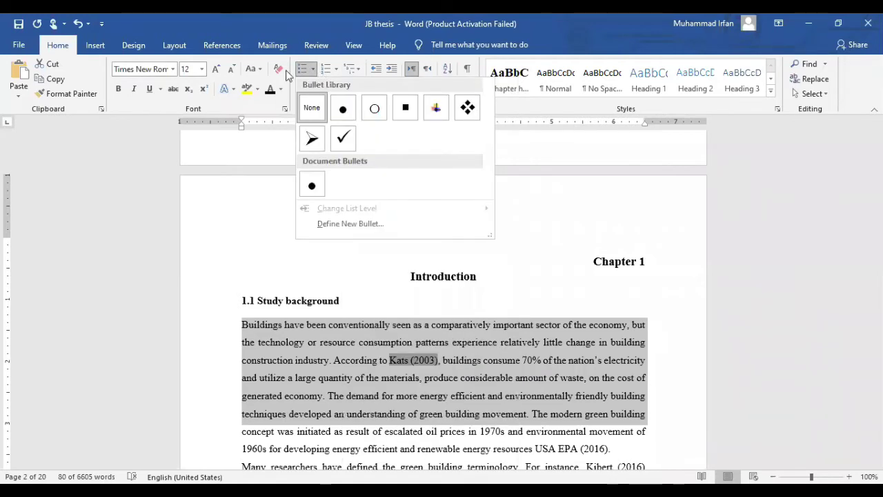
left_click(107, 48)
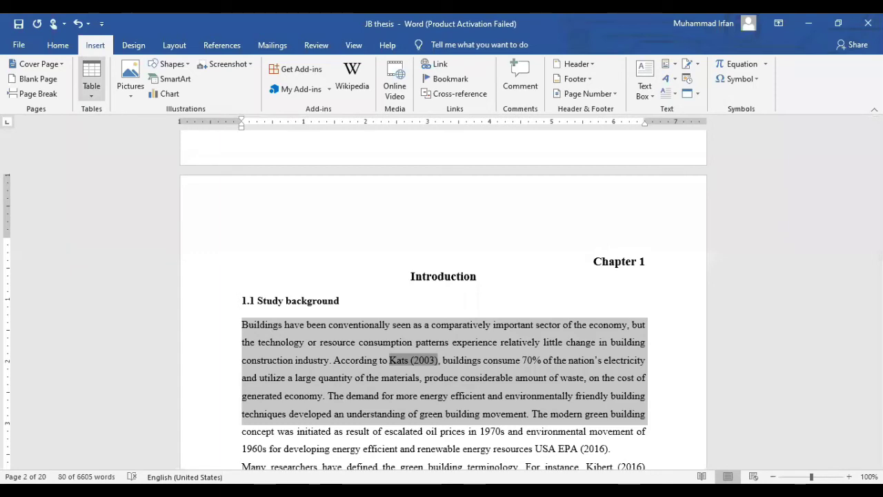
Insert an empty 6-column, 4-row table at the top of the blank first page.
scroll(383, 174, "up", 5)
scroll(383, 173, "up", 5)
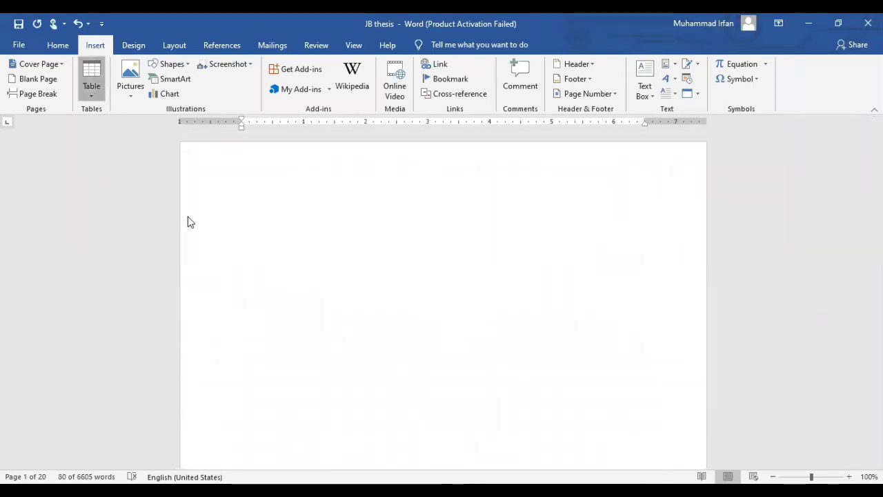
key("alt+n")
key("t")
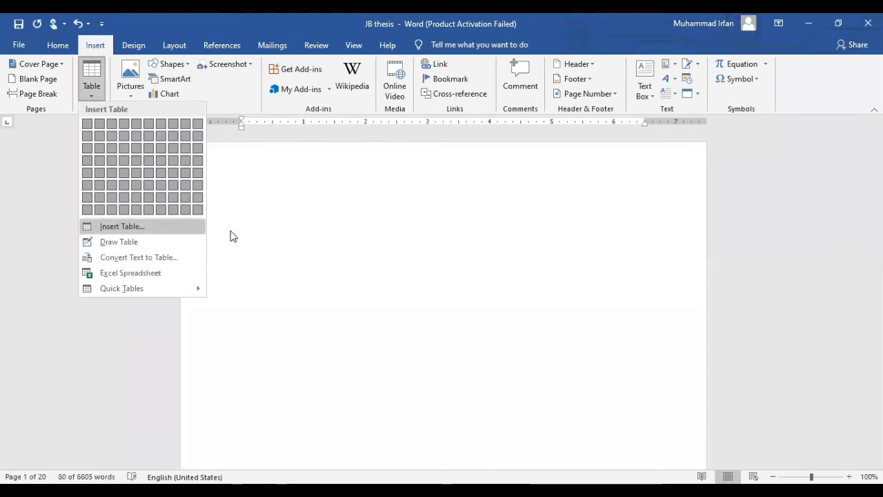
left_click(527, 412)
left_click(527, 412)
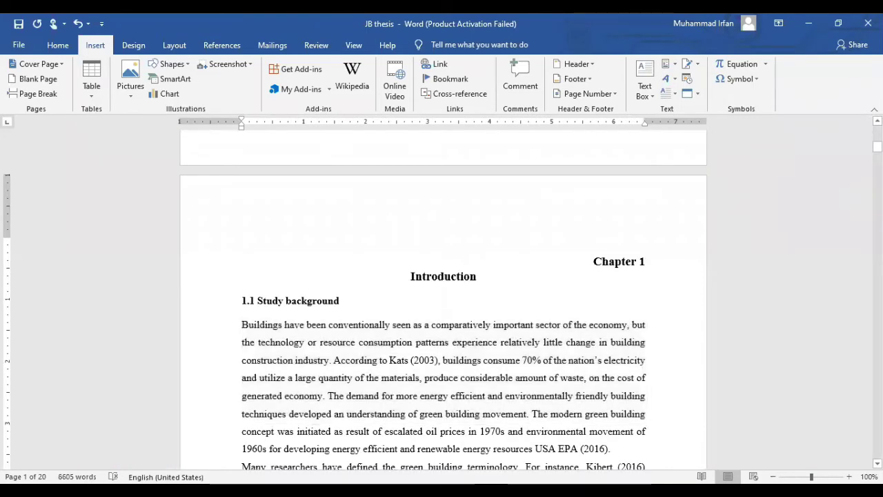
left_click(302, 209)
key("ctrl+Return")
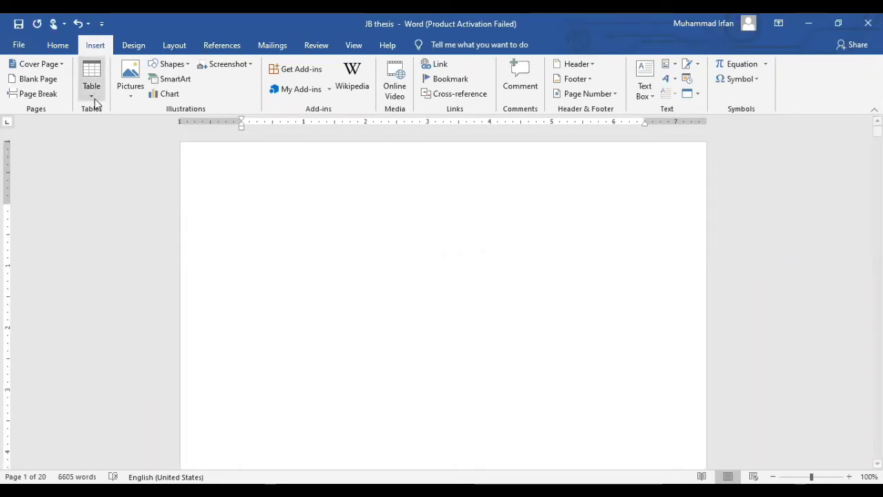
left_click(92, 96)
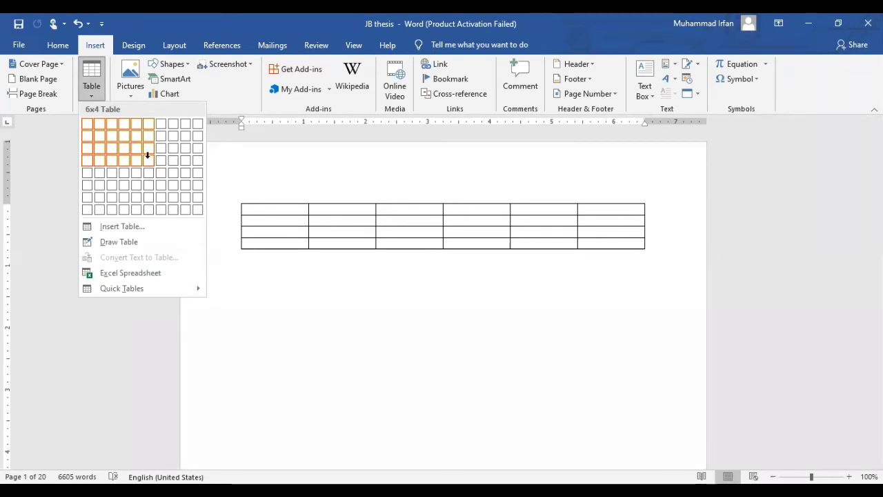
left_click(148, 156)
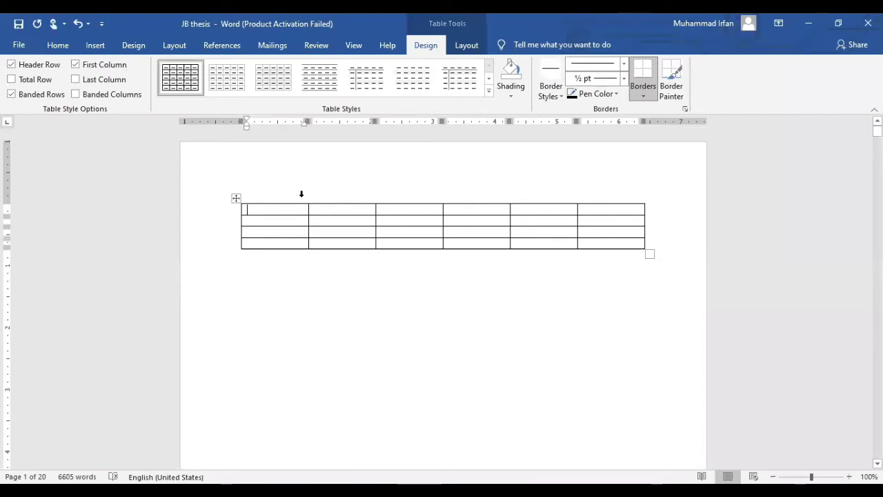
Apply a blue Grid Table style with a shaded header row and banded rows.
mouse_move(300, 194)
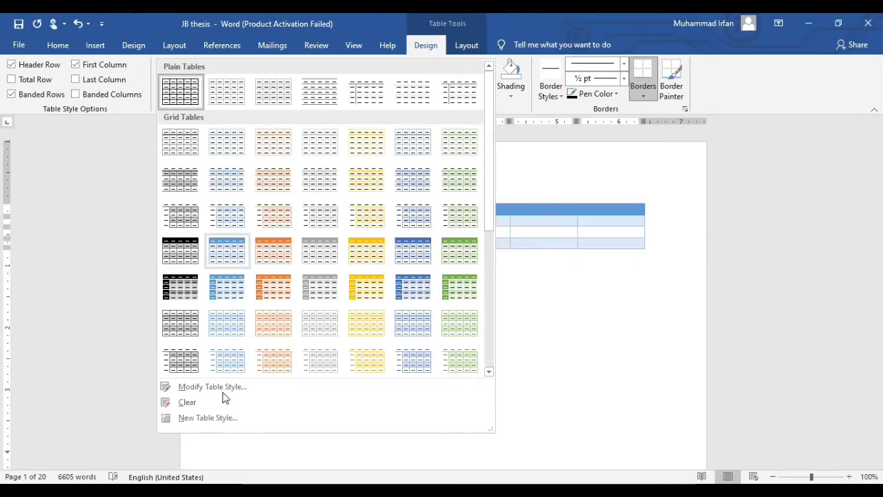
left_click(419, 256)
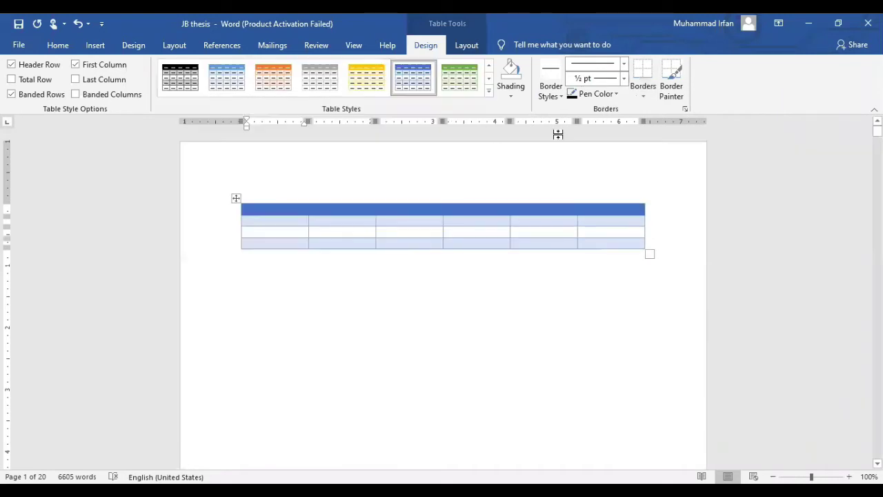
Open the Shapes gallery from Insert and close it without drawing a shape.
left_click(90, 47)
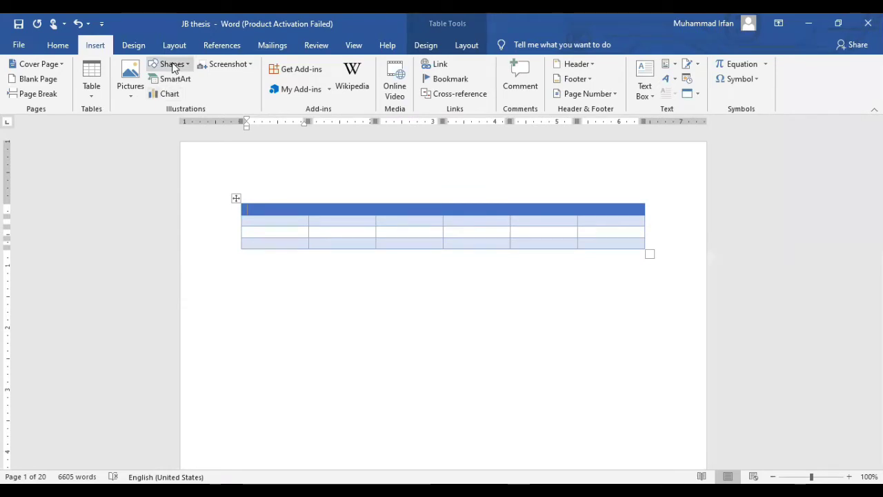
left_click(172, 65)
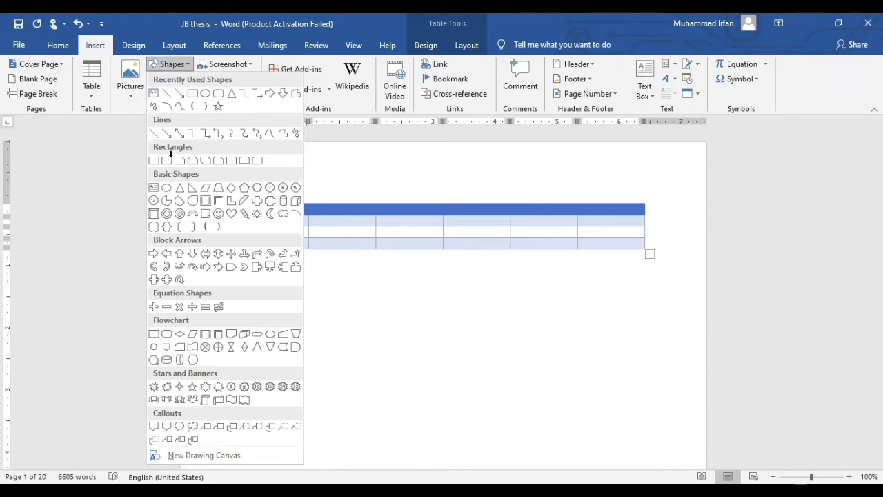
left_click(170, 94)
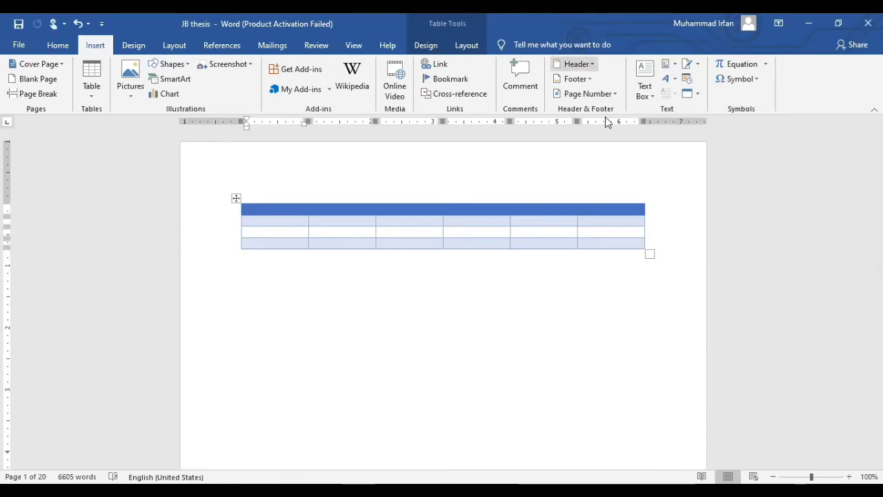
Type the author's name into the page header and close header editing.
double_click(305, 176)
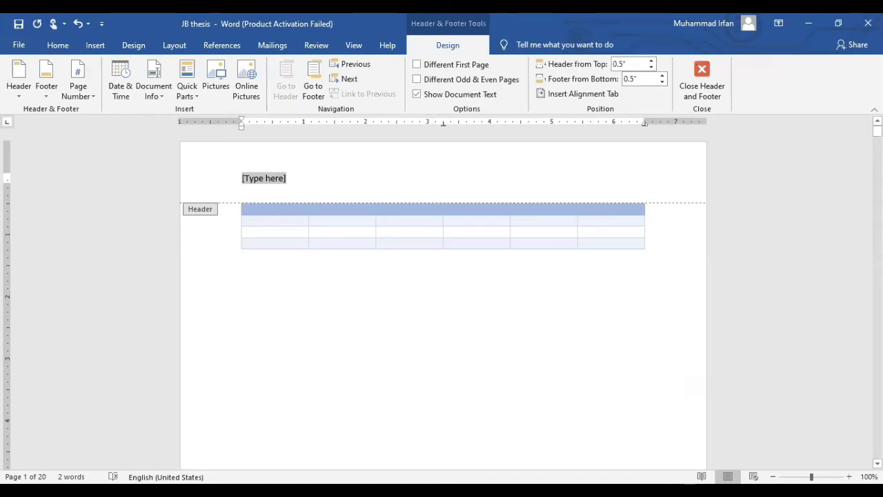
type("Muham")
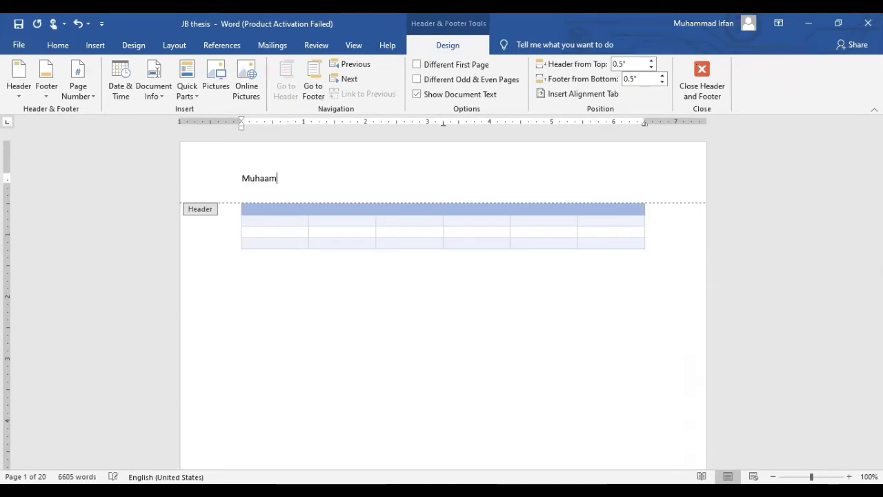
type("m")
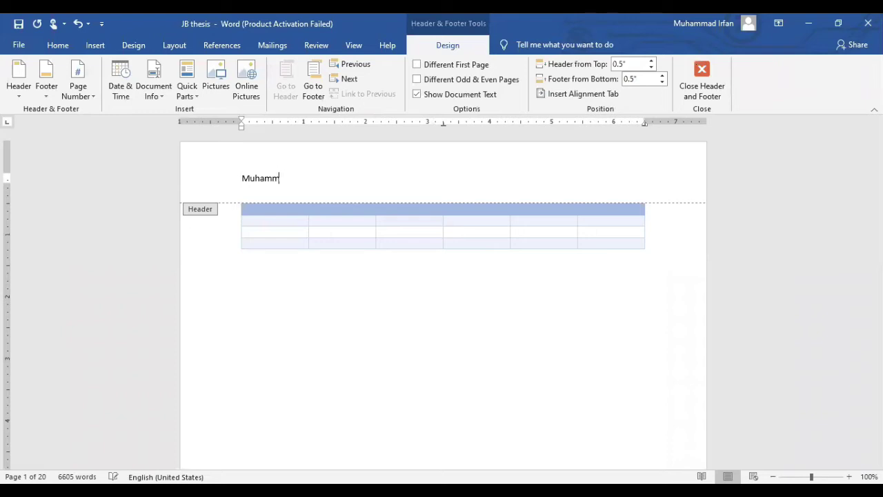
type("ad Irfan")
key("Return")
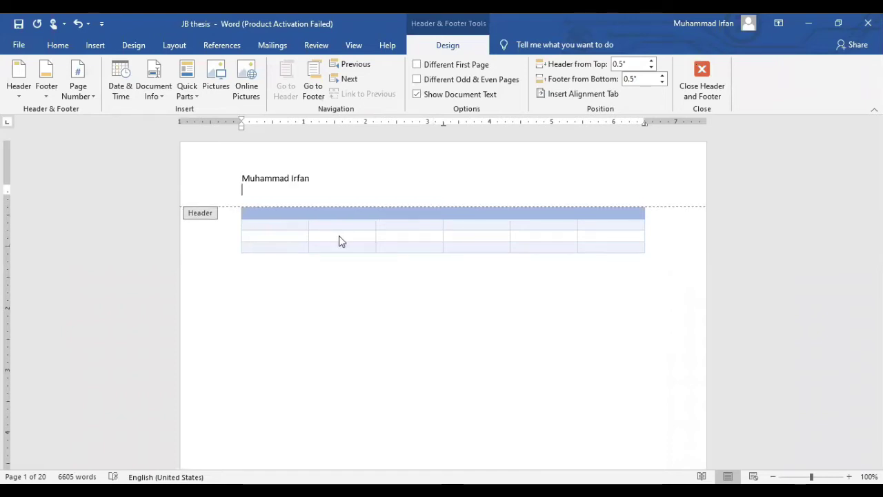
key("BackSpace")
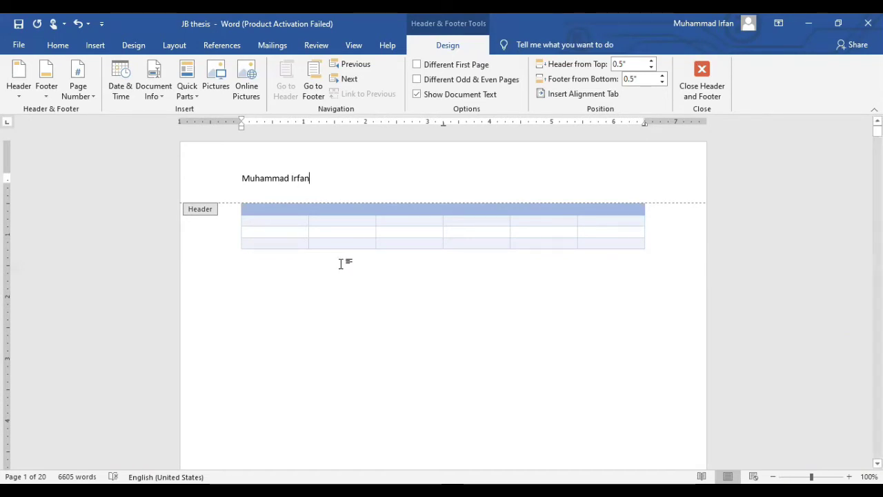
double_click(341, 264)
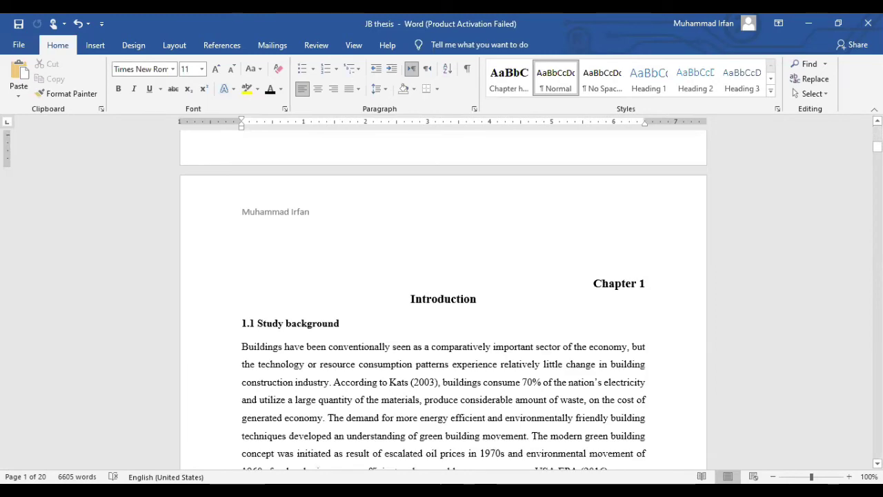
Scroll through the pages to check the header, then return to the document start.
scroll(443, 297, "down", 15)
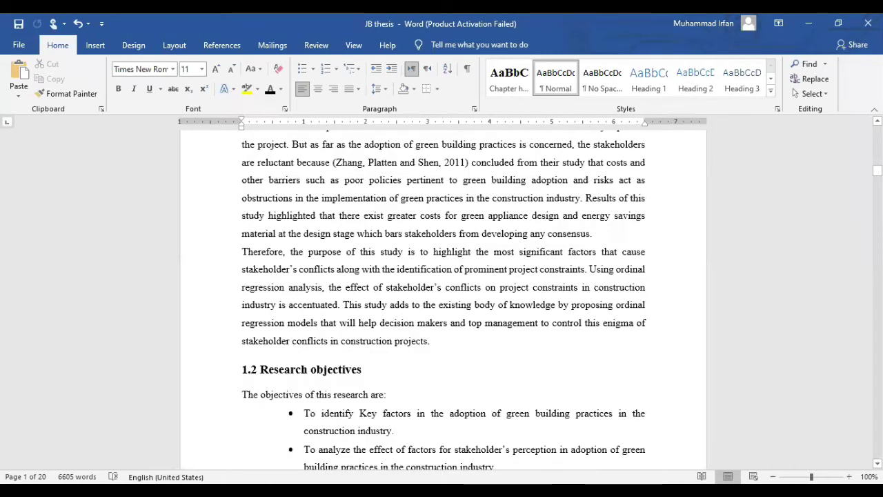
scroll(443, 297, "down", 5)
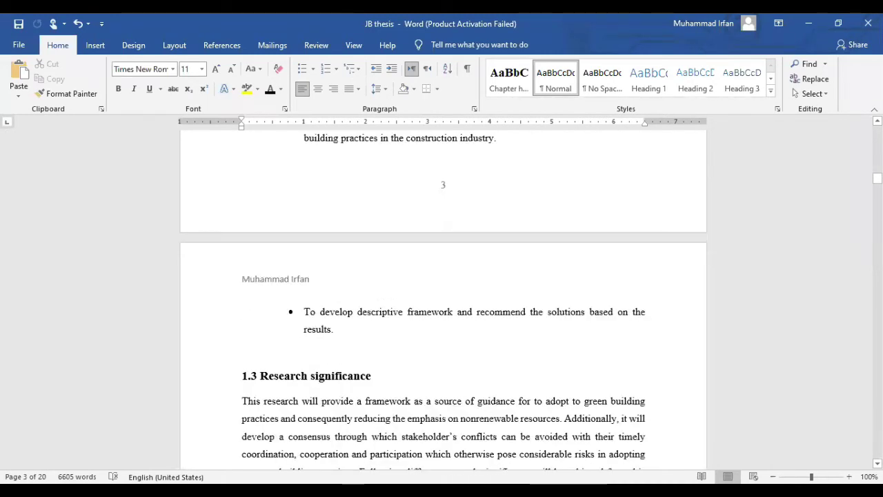
scroll(443, 297, "down", 5)
scroll(443, 297, "down", 5)
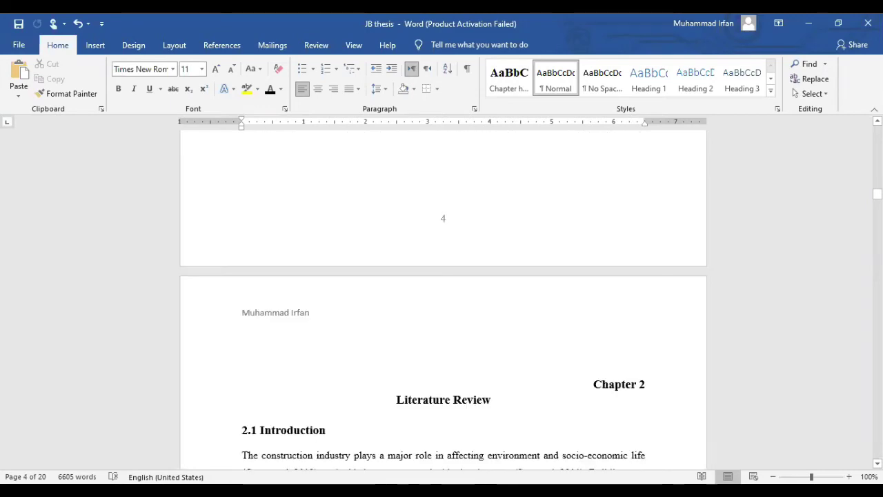
scroll(443, 296, "down", 10)
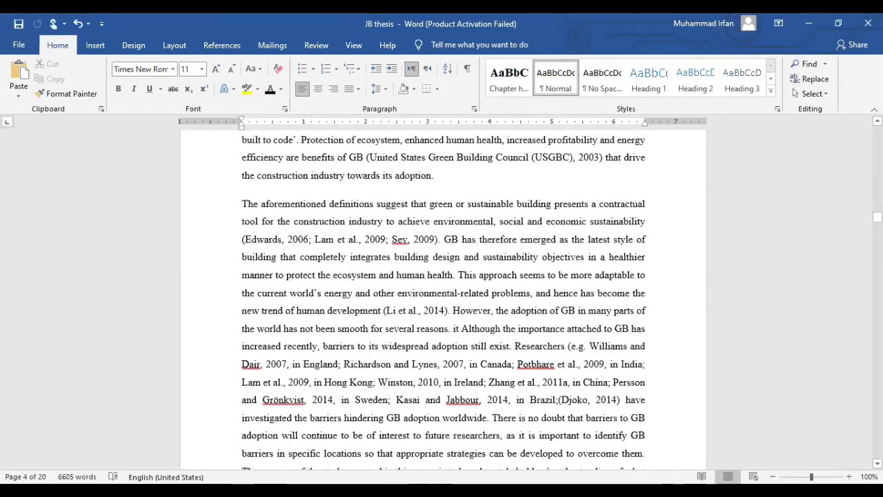
scroll(443, 297, "down", 5)
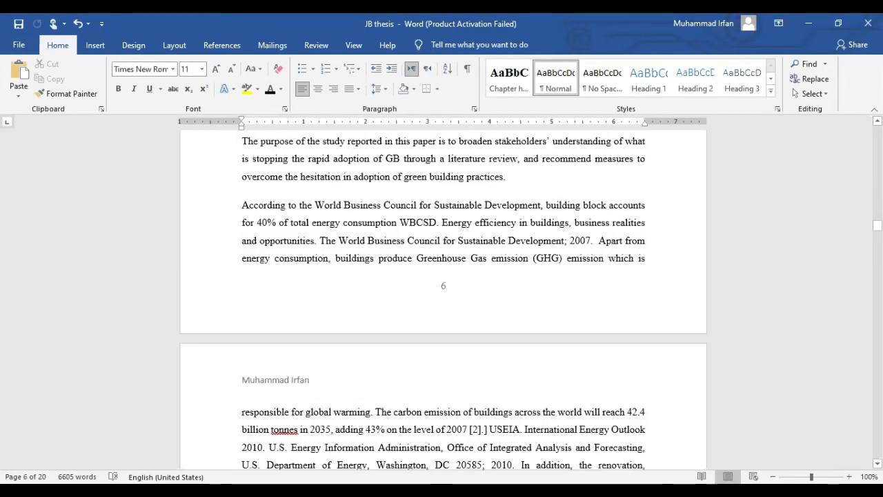
key("ctrl+Home")
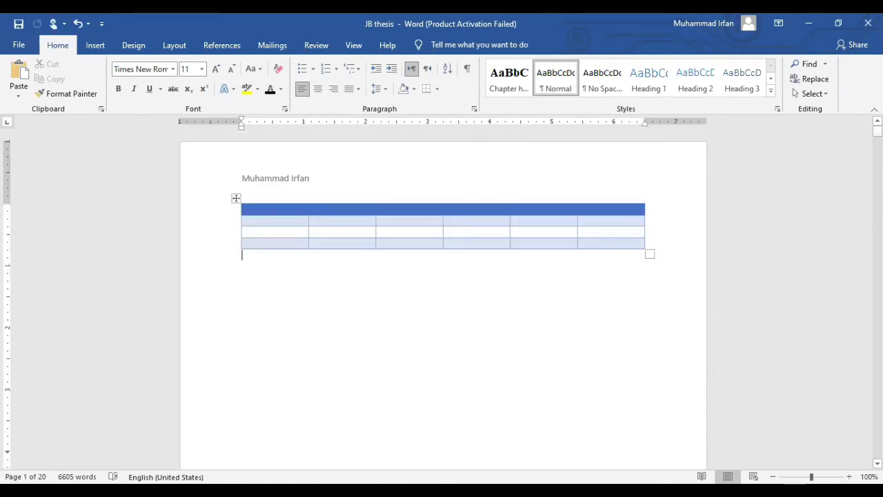
scroll(465, 180, "down", 10)
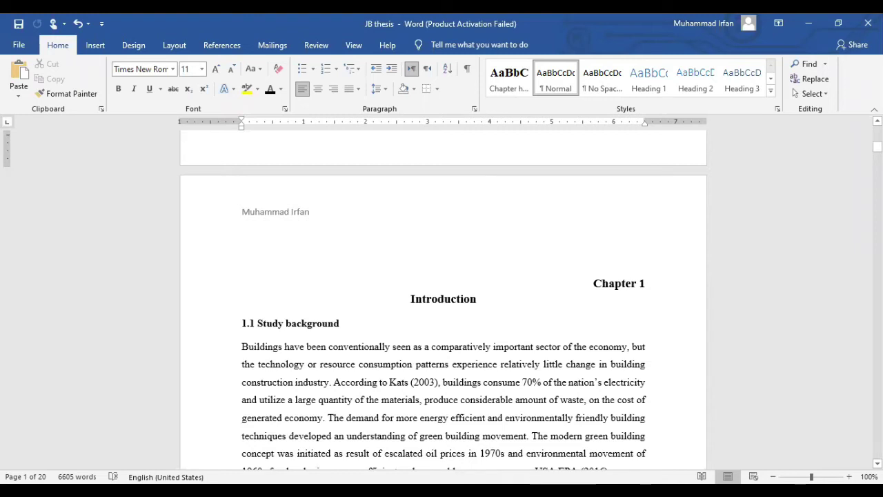
scroll(426, 244, "up", 2)
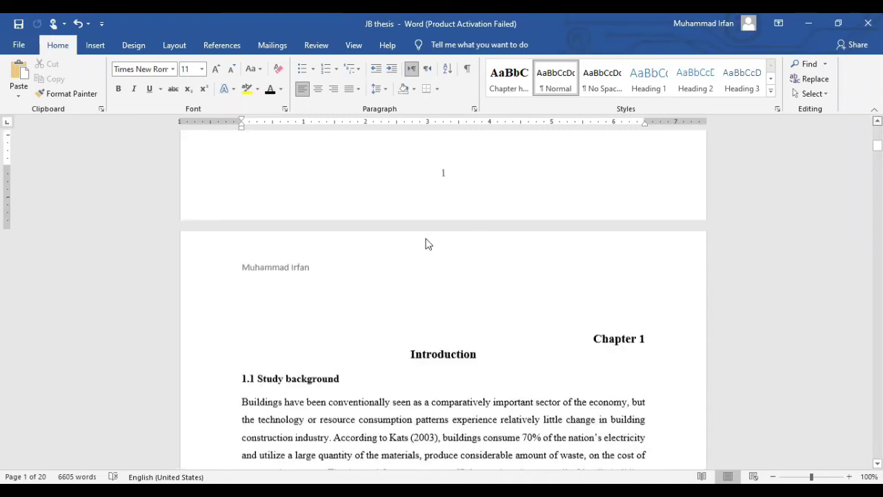
scroll(426, 244, "up", 2)
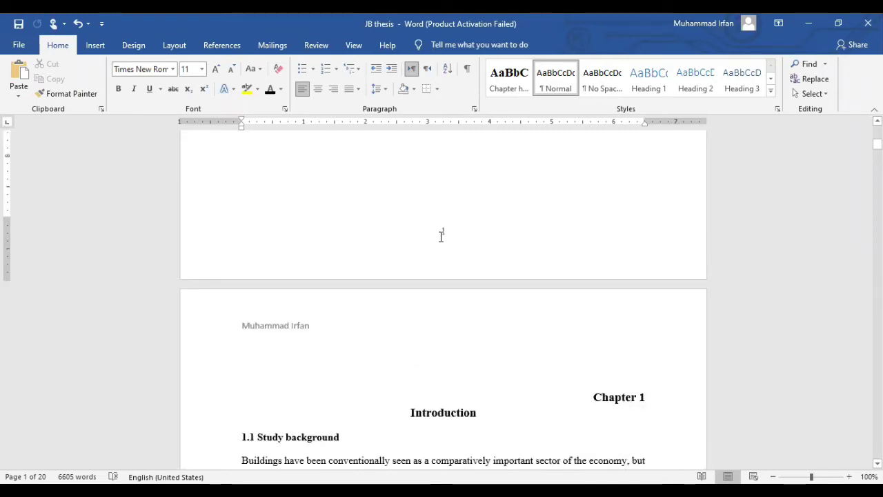
Edit the footer, undo the inserted page number, and return to the body text.
double_click(442, 233)
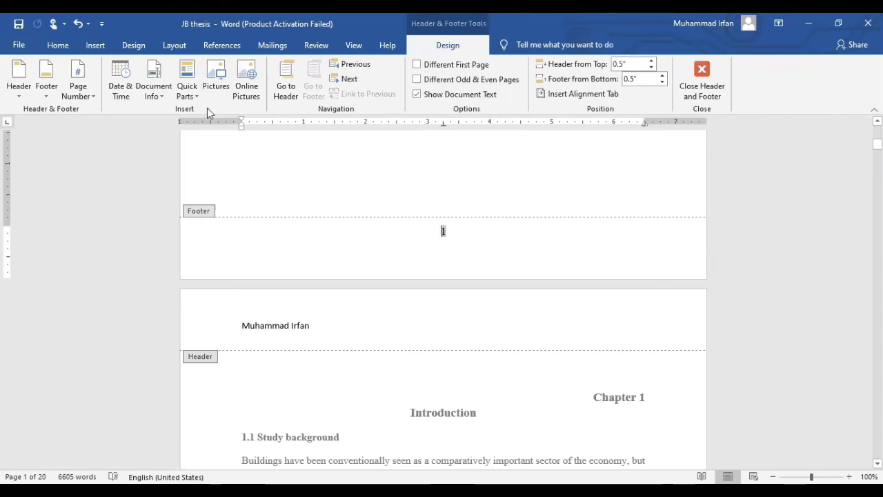
left_click(96, 46)
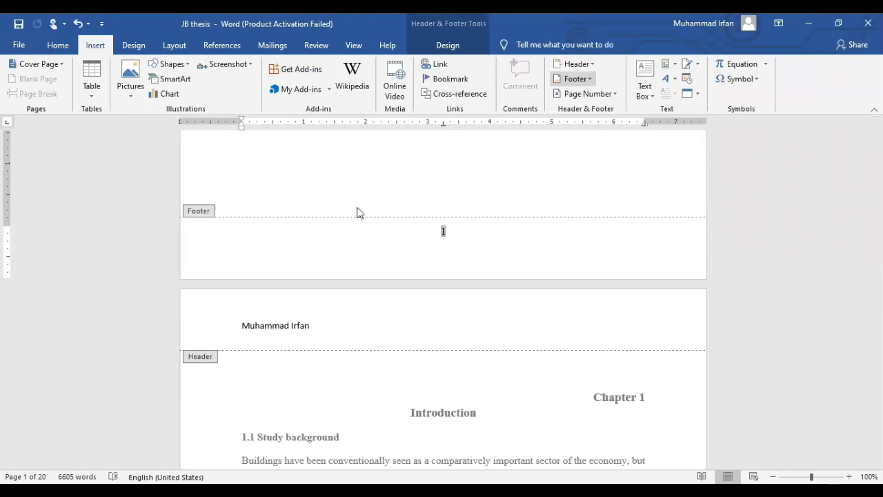
key("ctrl+z")
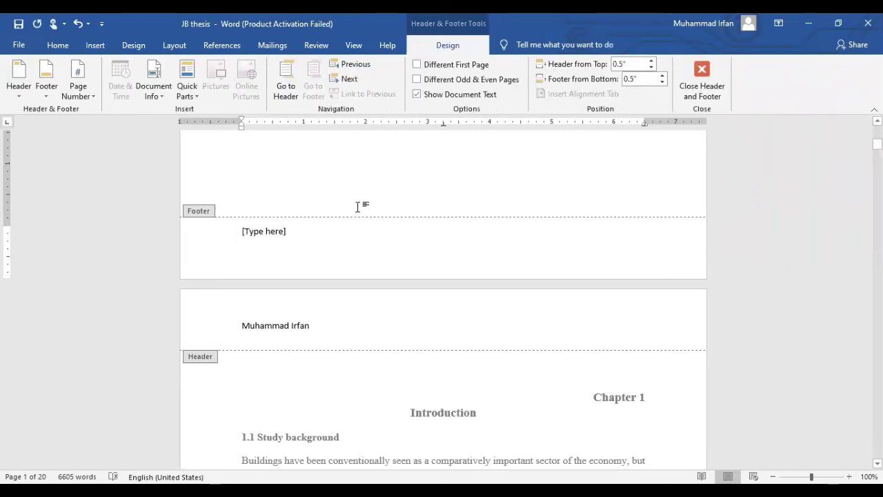
double_click(358, 207)
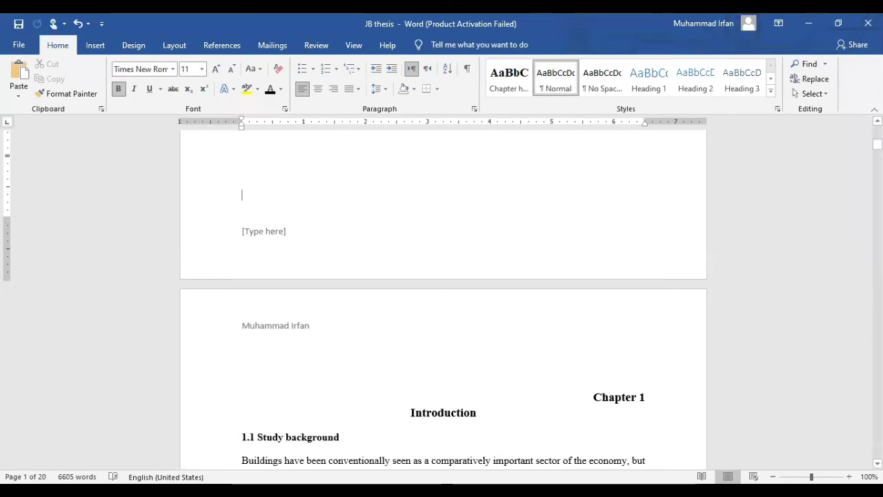
Scroll down through pages 1 and 2, then return to the top of page 1.
scroll(442, 297, "down", 5)
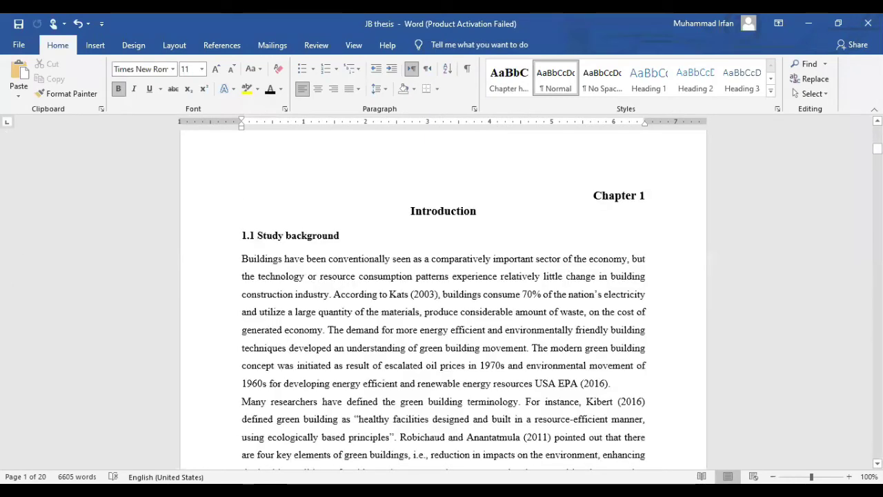
scroll(442, 297, "down", 10)
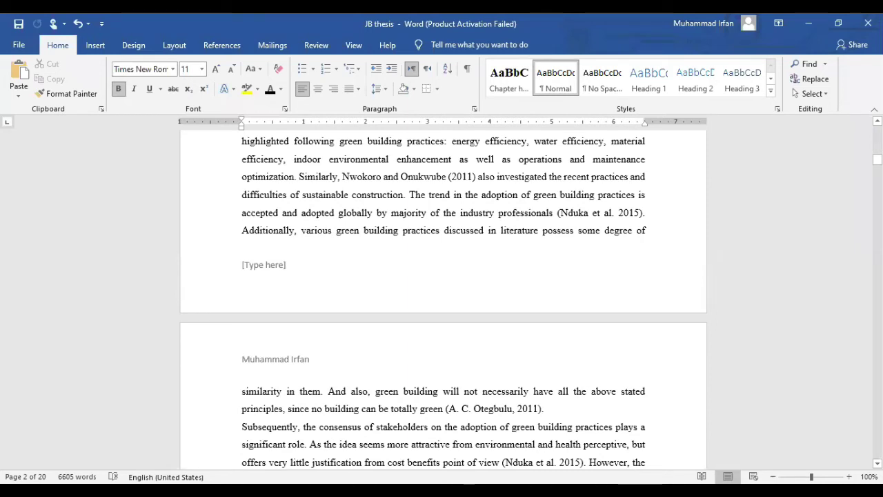
scroll(442, 297, "down", 9)
scroll(442, 297, "down", 9)
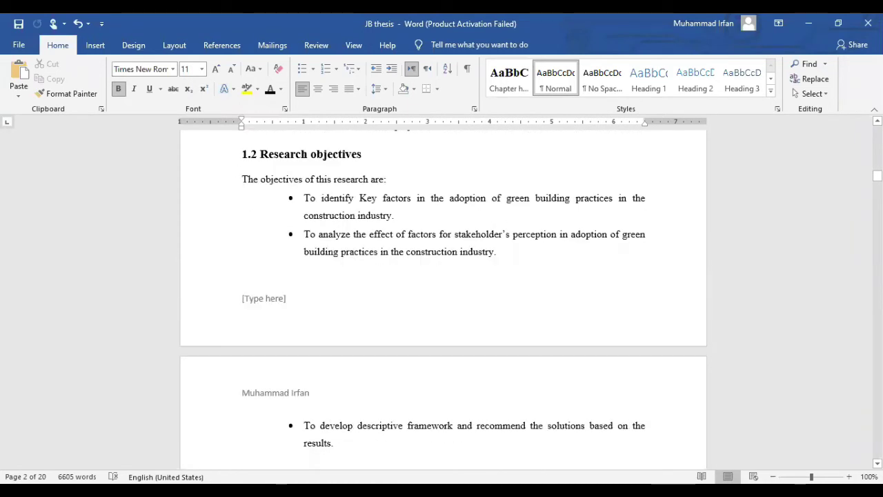
left_click_drag(877, 176, 877, 131)
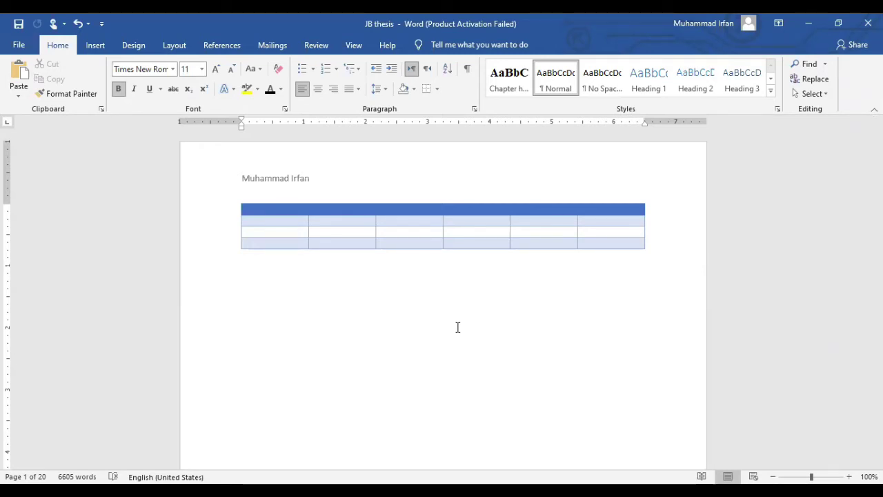
Type a note below the table, then undo repeatedly until run-time error 6197 appears.
type("c")
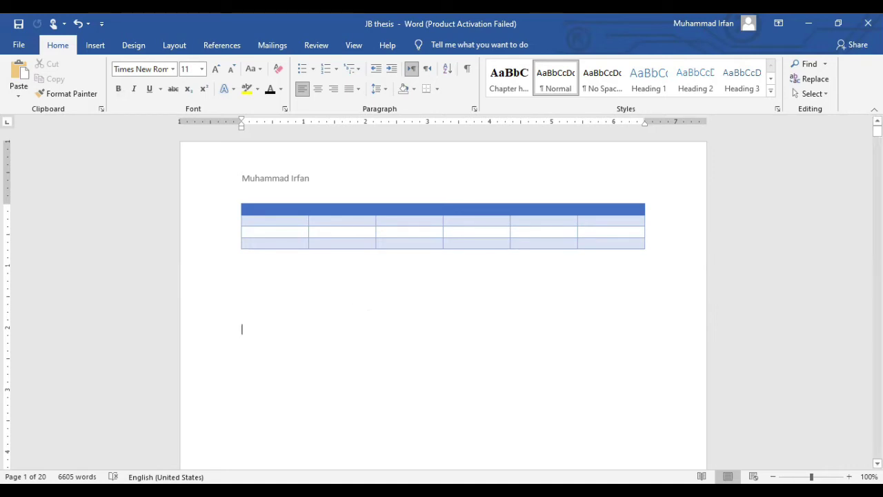
type("ont")
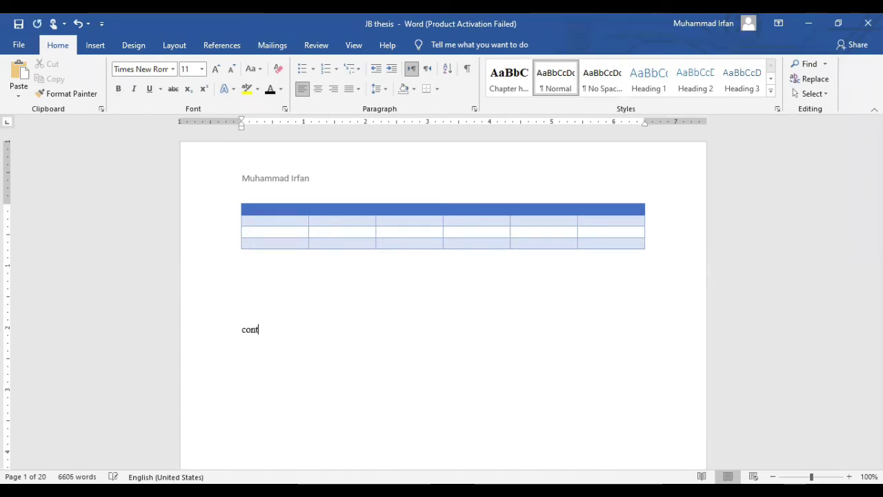
type("rl+")
type("z")
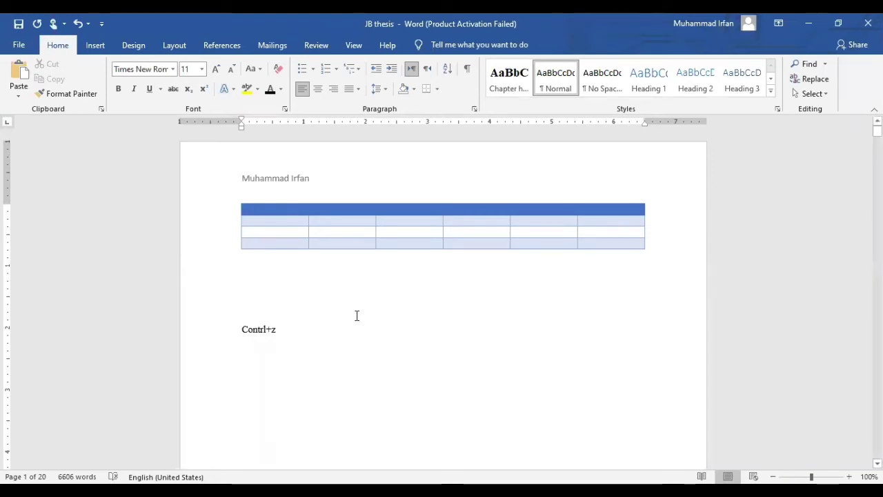
key("Up")
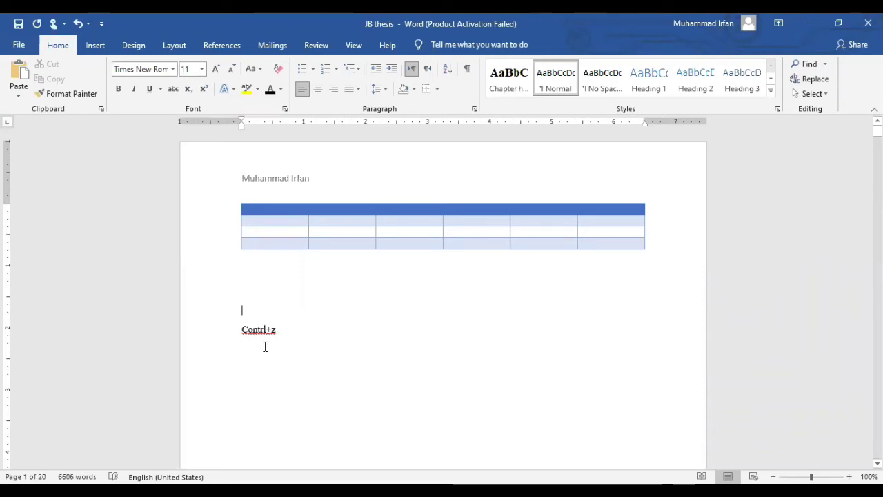
key("ctrl+z")
key("ctrl+z")
key("ctrl+z")
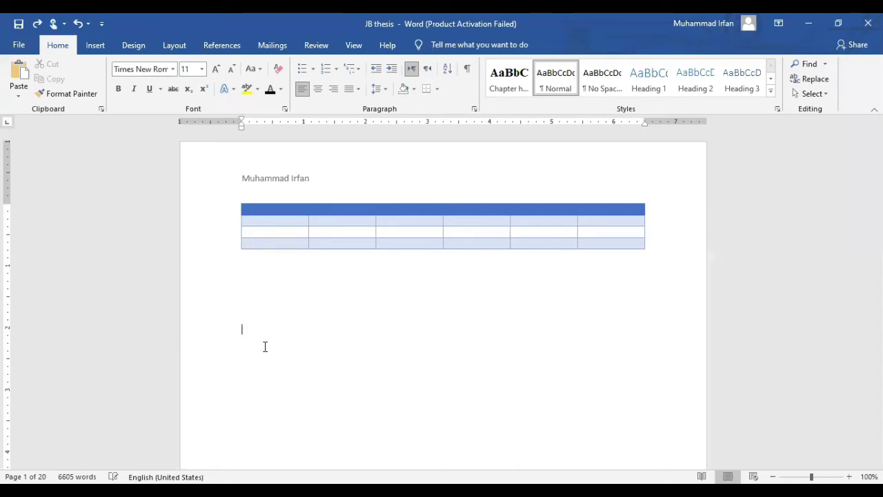
key("ctrl+z")
key("ctrl+z")
key("ctrl+z")
key("ctrl+z")
key("ctrl+z")
type("a")
key("ctrl+z")
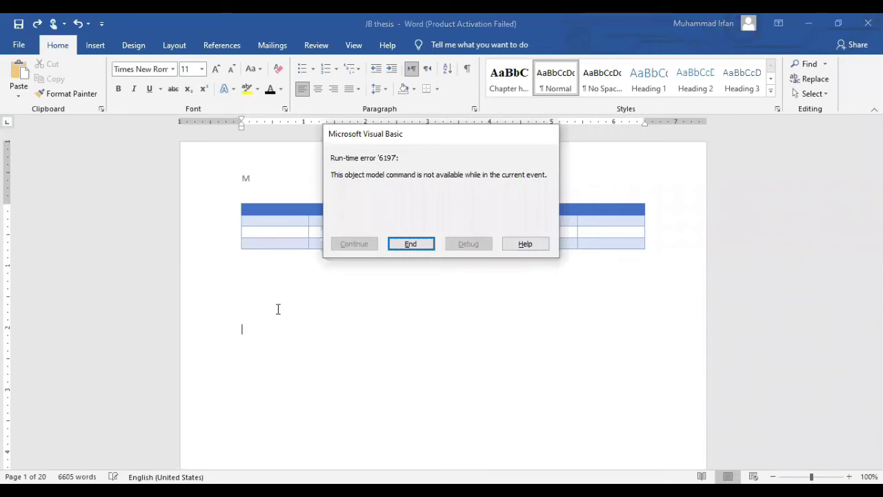
Dismiss the Visual Basic error, remove the table, then restore it with its blue banded style.
key("Return")
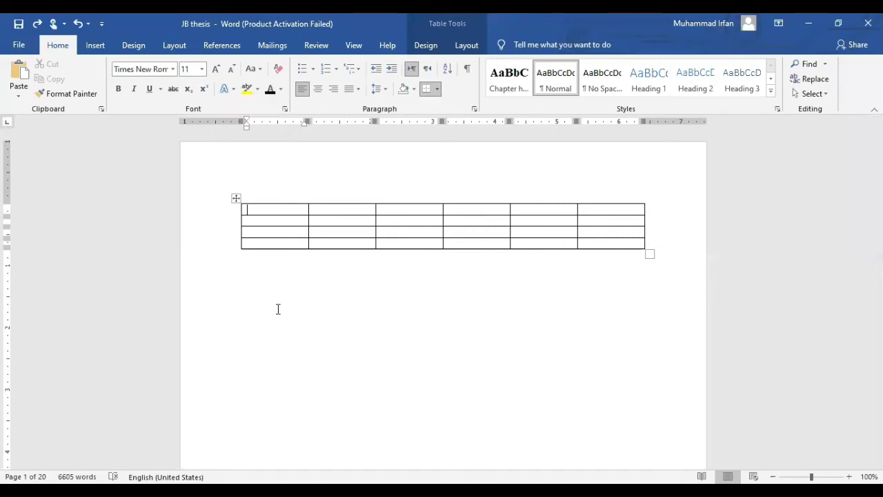
key("ctrl+z")
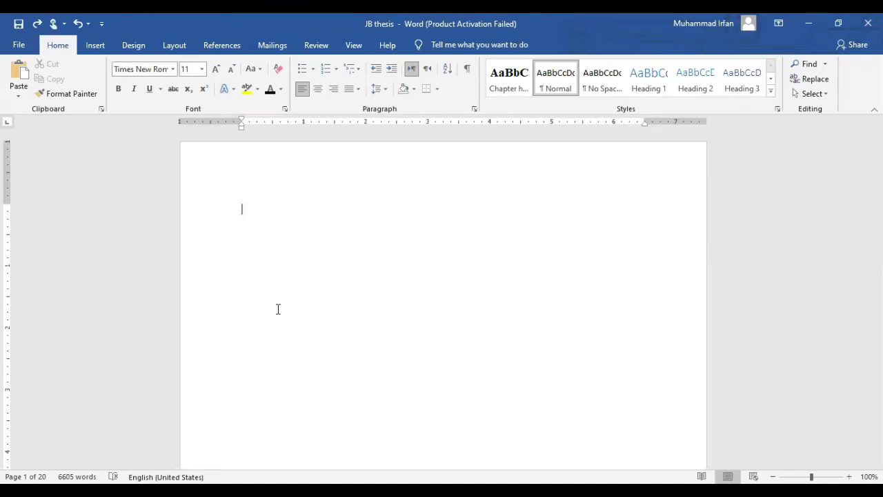
key("ctrl+v")
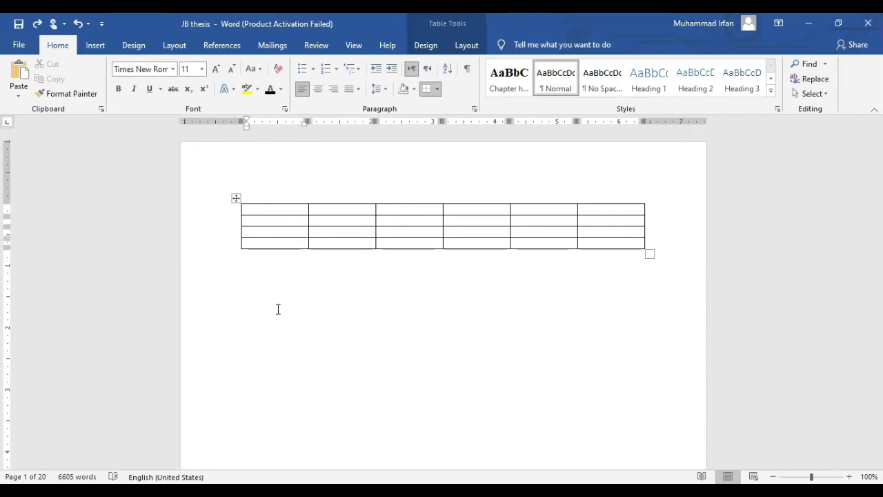
key("ctrl+z")
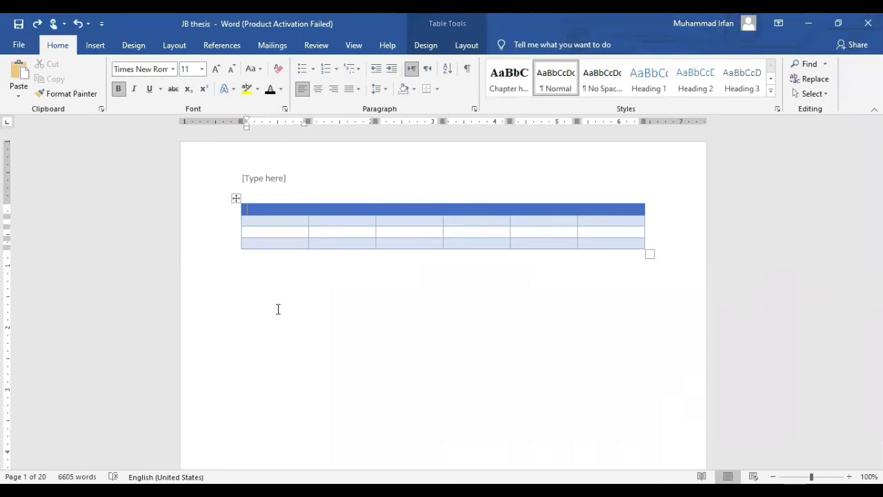
Add the CONFIDENTIAL 1 diagonal watermark from the Watermark gallery.
left_click(135, 45)
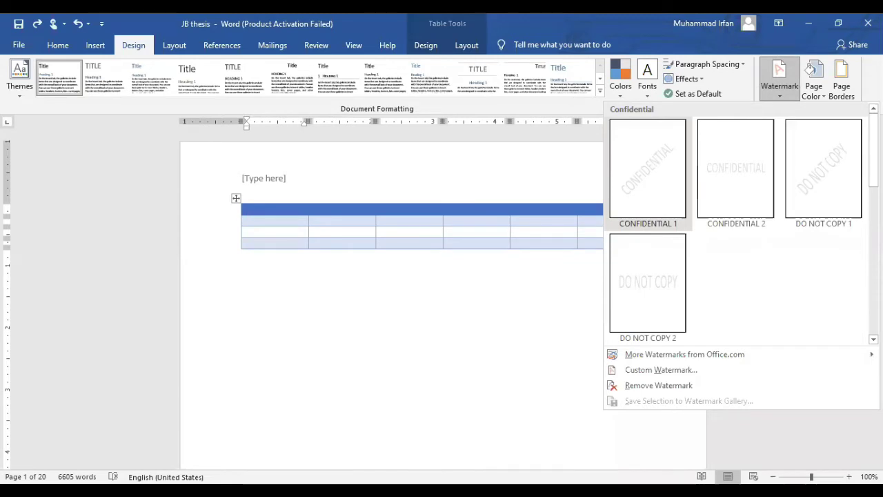
left_click(648, 169)
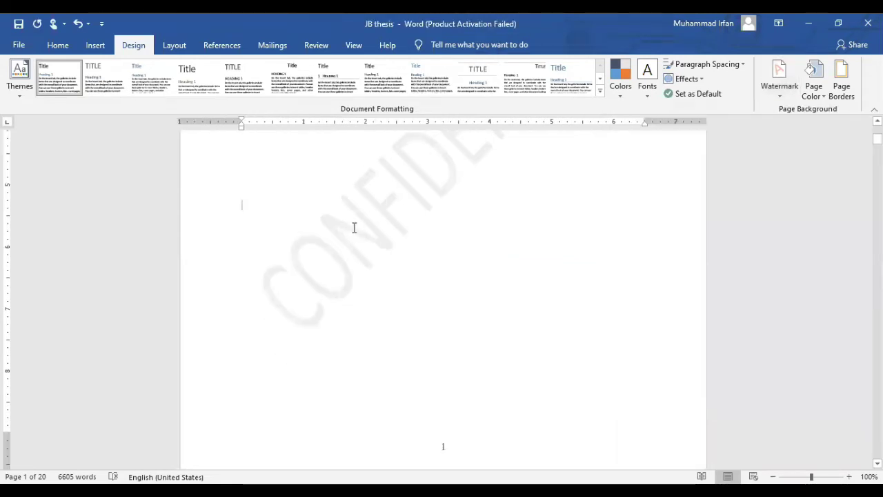
Replace the CONFIDENTIAL watermark with custom text showing the author's name, in English and Calibri.
left_click(782, 99)
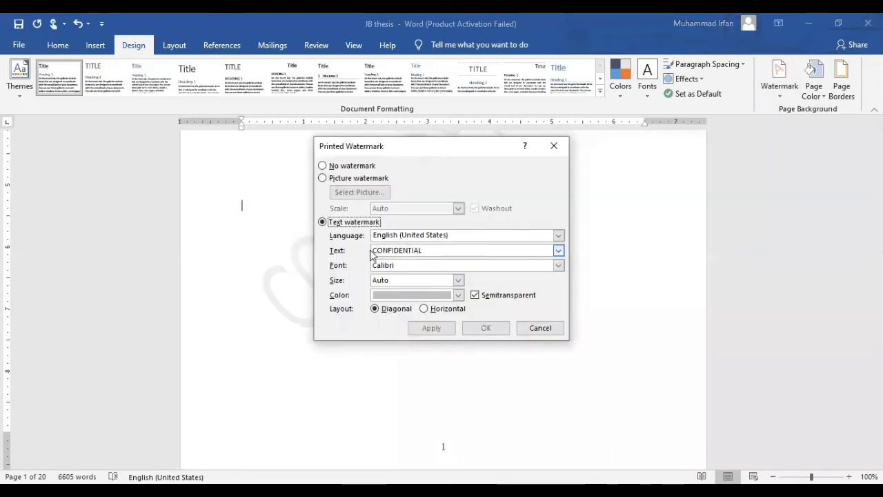
double_click(373, 250)
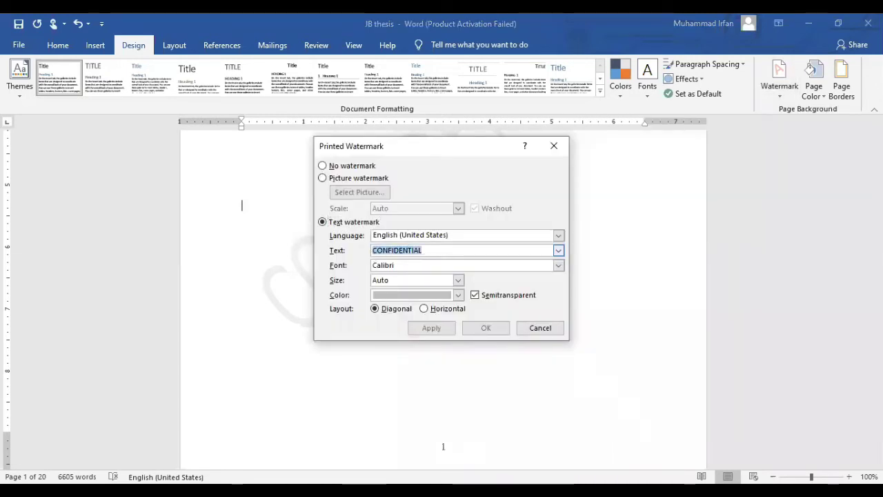
type("irfan")
left_click(558, 235)
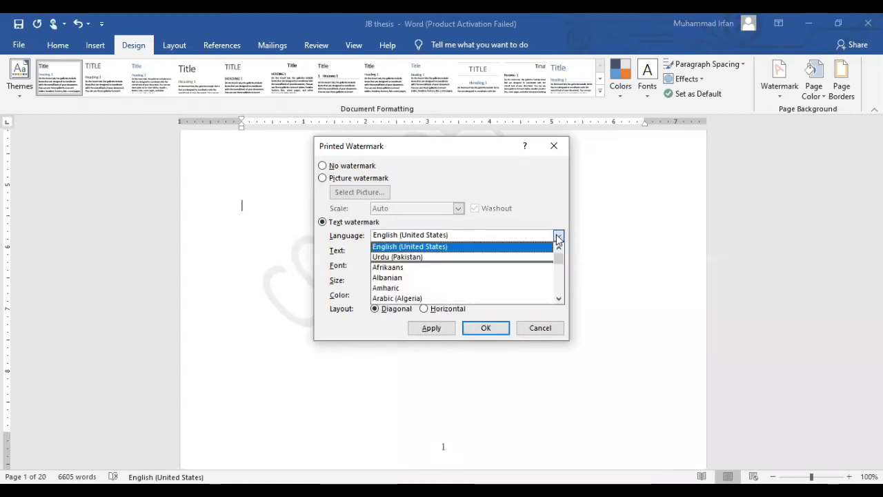
left_click(558, 267)
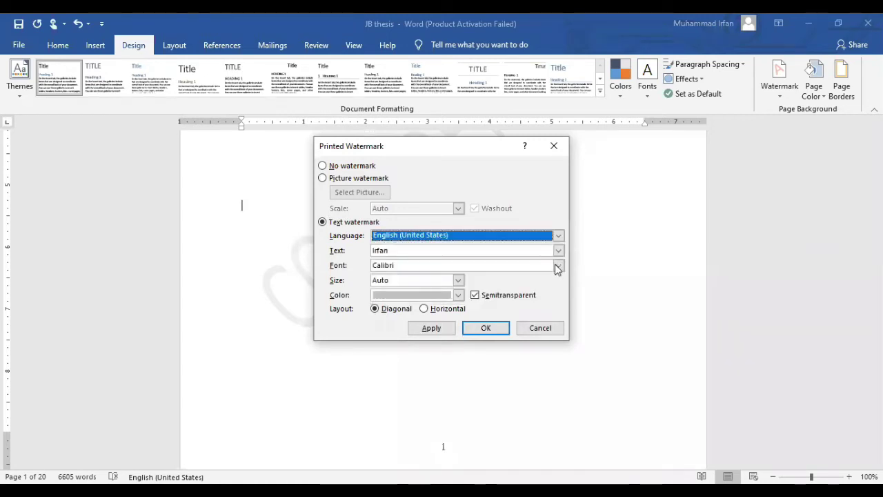
left_click(558, 268)
left_click(452, 308)
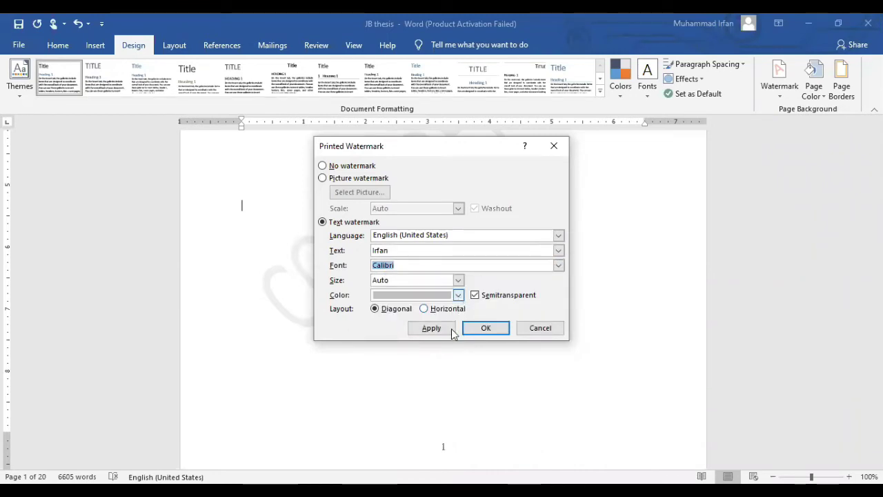
left_click(486, 329)
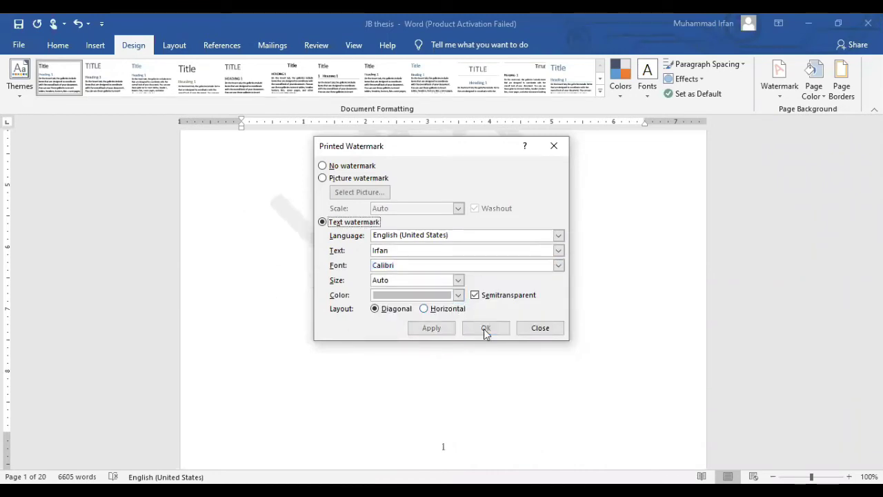
left_click(540, 330)
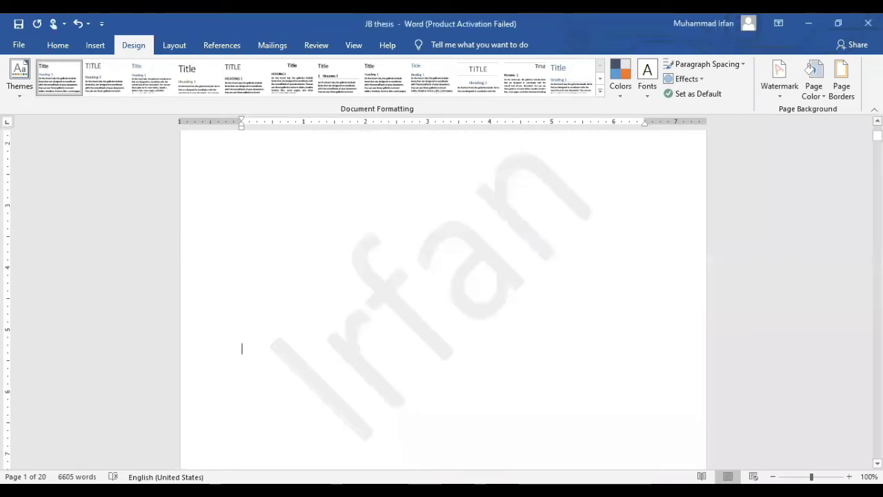
scroll(443, 296, "up", 1)
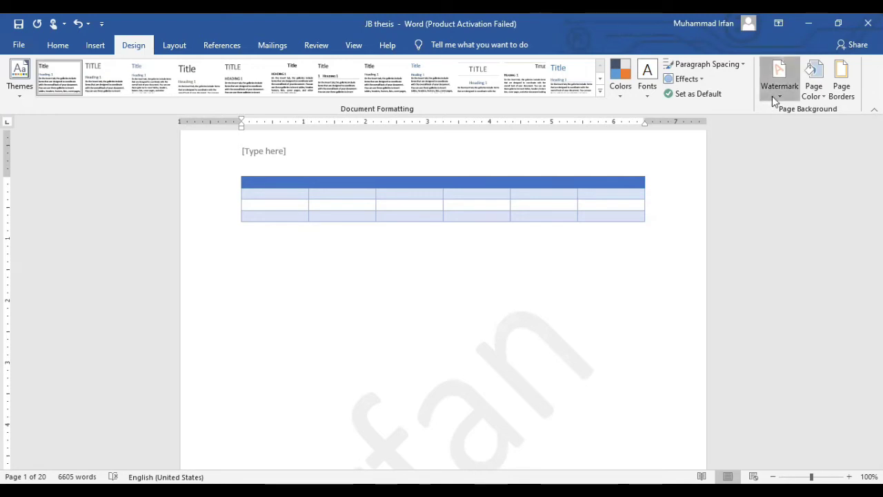
Reopen the custom watermark settings and leave them without changes.
left_click(775, 97)
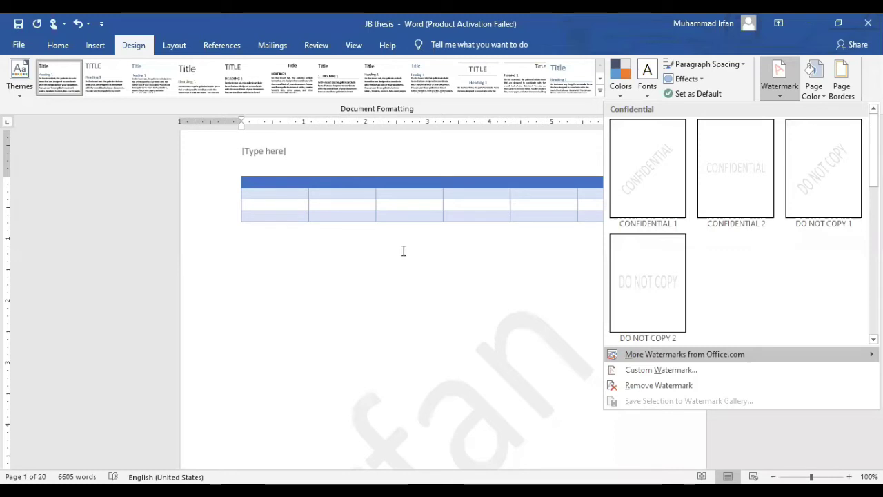
key("w")
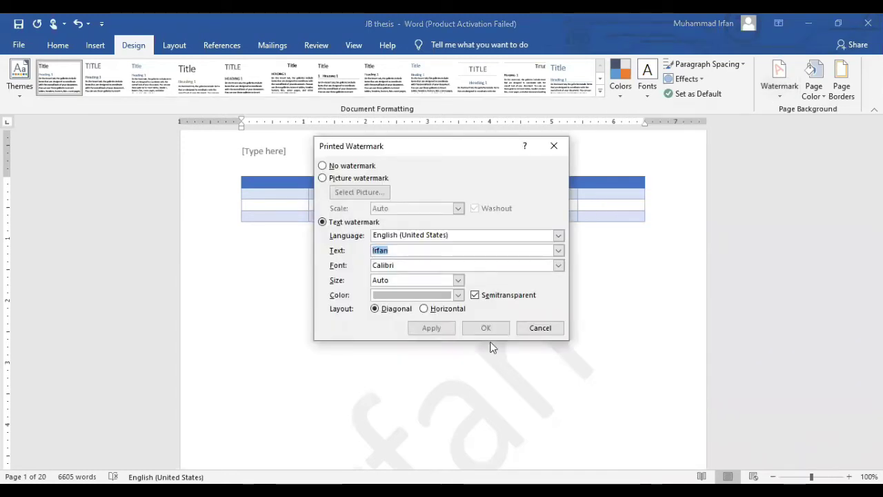
left_click_drag(541, 331, 389, 212)
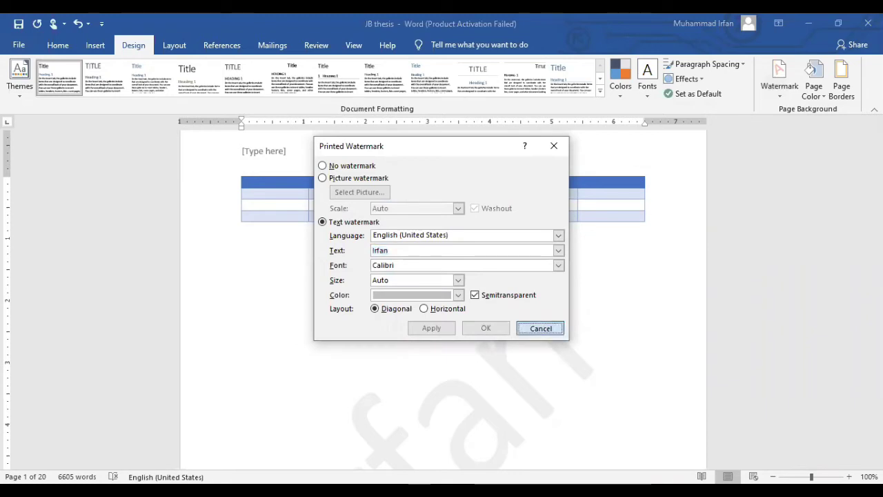
key("Escape")
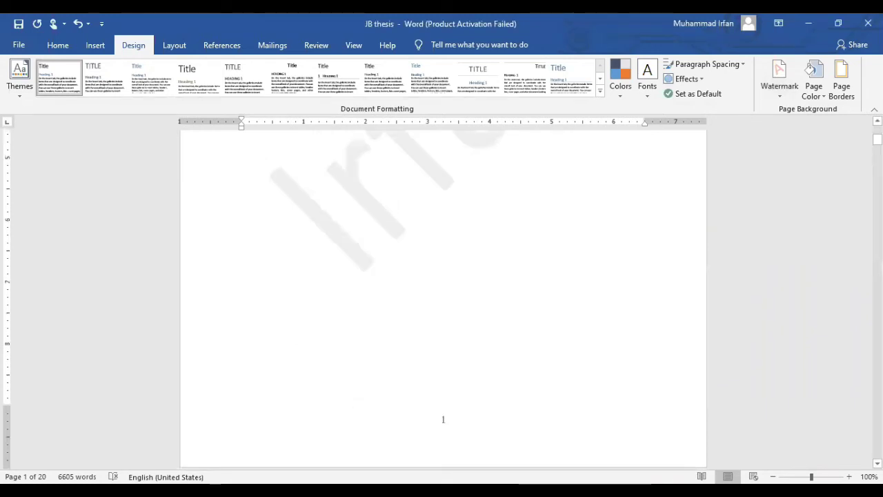
Type a line of random test letters below the table and delete its last characters.
scroll(444, 297, "up", 1)
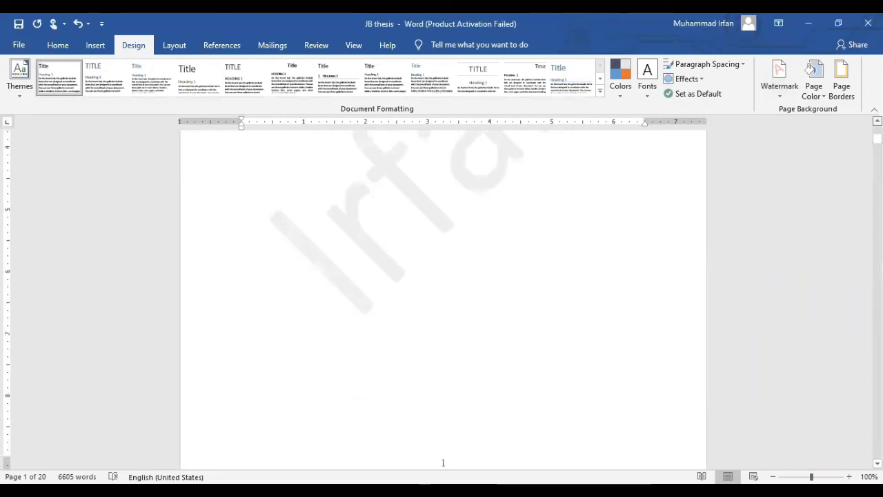
scroll(443, 296, "up", 3)
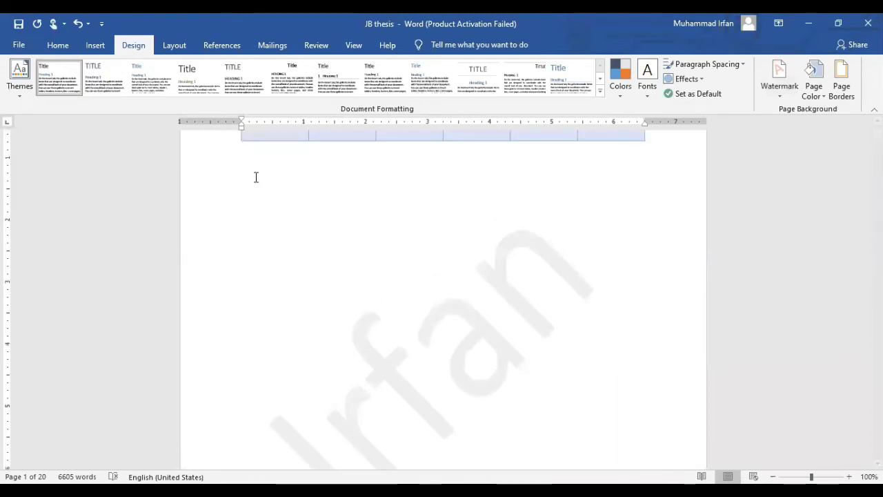
type("assjhdajhfjahfjhdsjf")
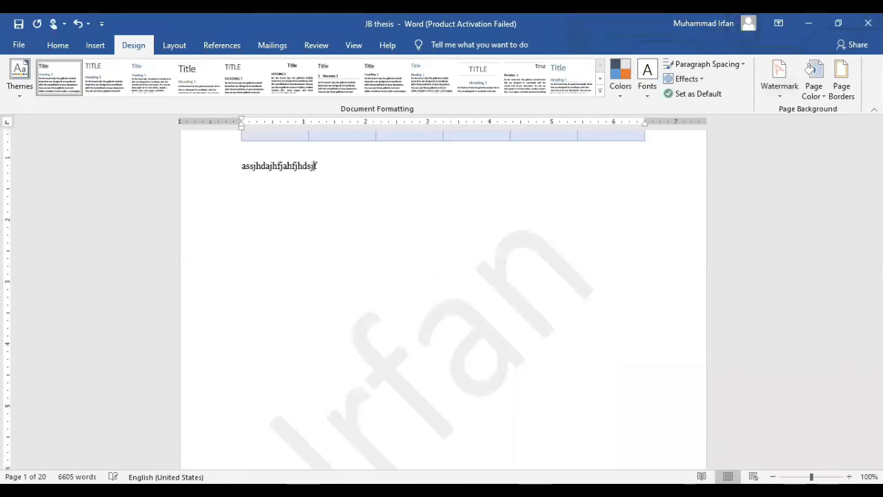
type("hjsdkhfjshfjshjfhskjhfjkshjdfhjs")
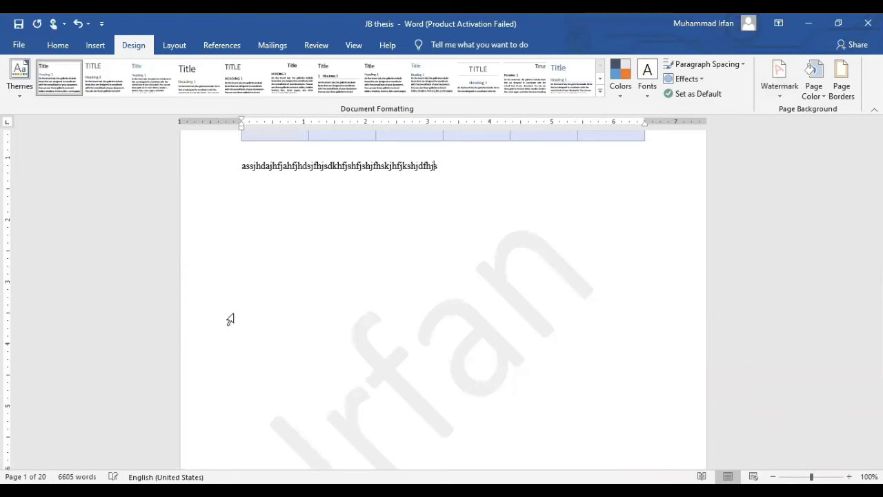
type("dh")
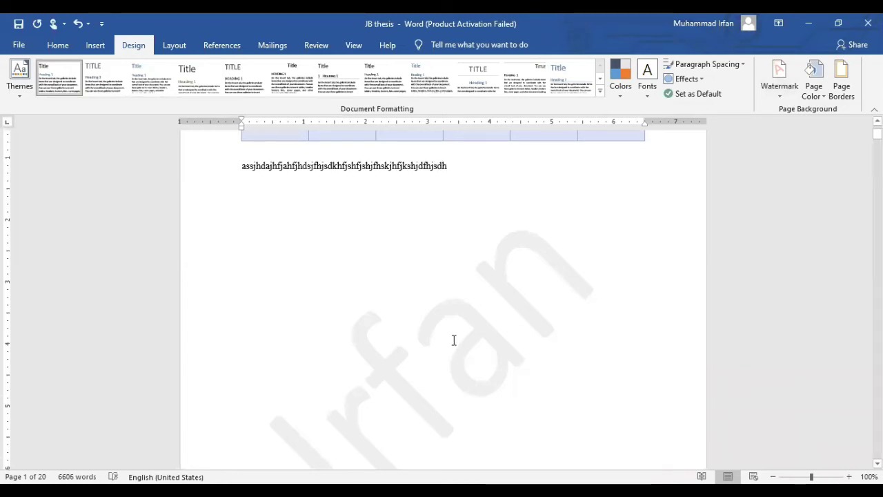
key("BackSpace")
key("BackSpace")
key("BackSpace")
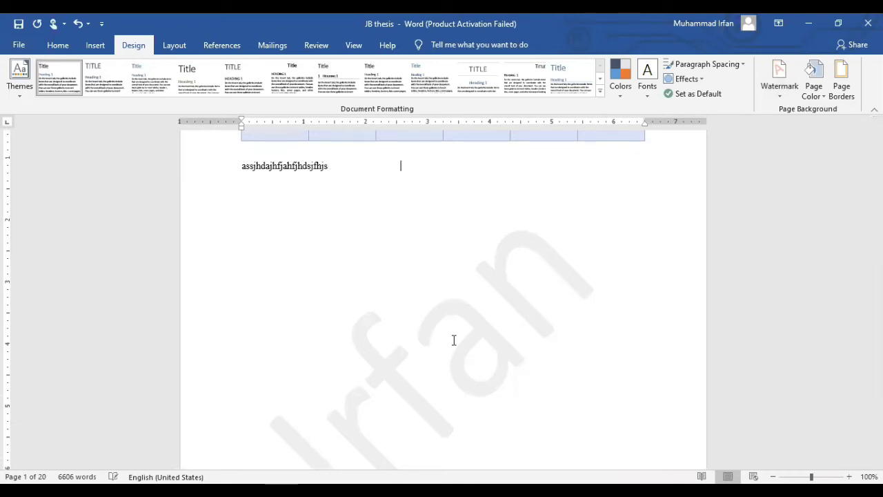
key("BackSpace")
key("BackSpace")
key("BackSpace")
key("BackSpace")
key("BackSpace")
key("BackSpace")
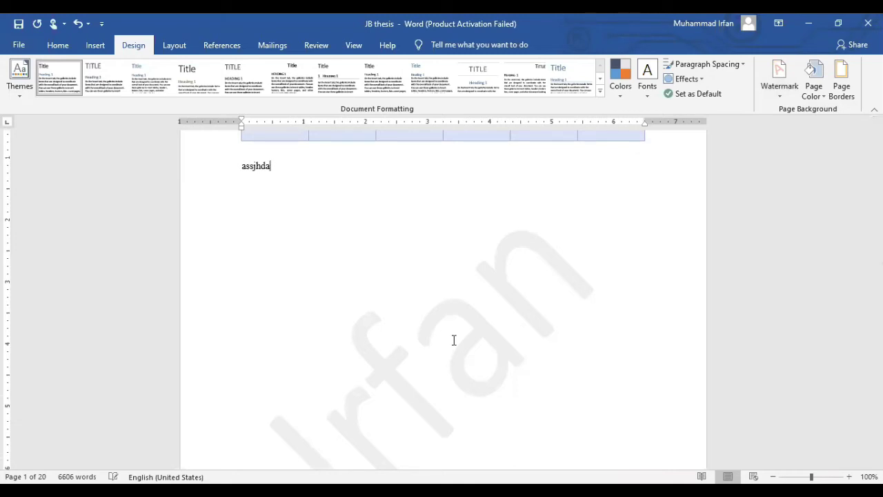
key("BackSpace")
key("BackSpace")
key("BackSpace")
key("BackSpace")
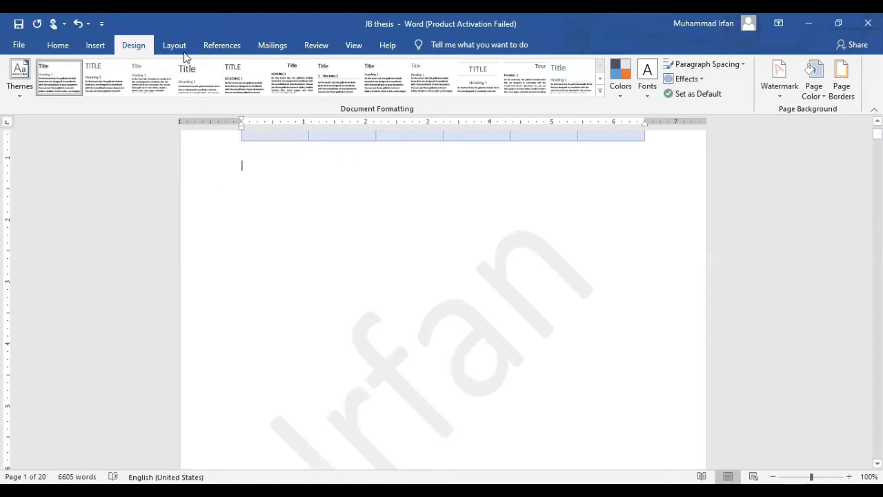
left_click(838, 96)
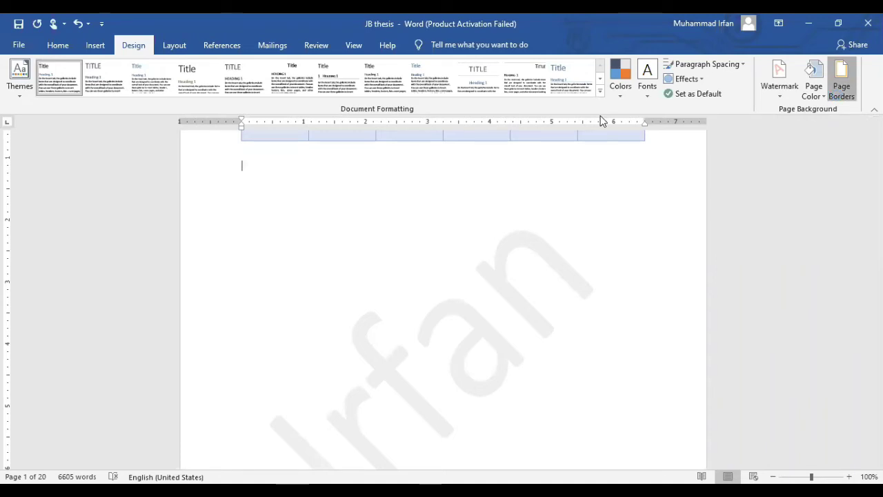
left_click(583, 357)
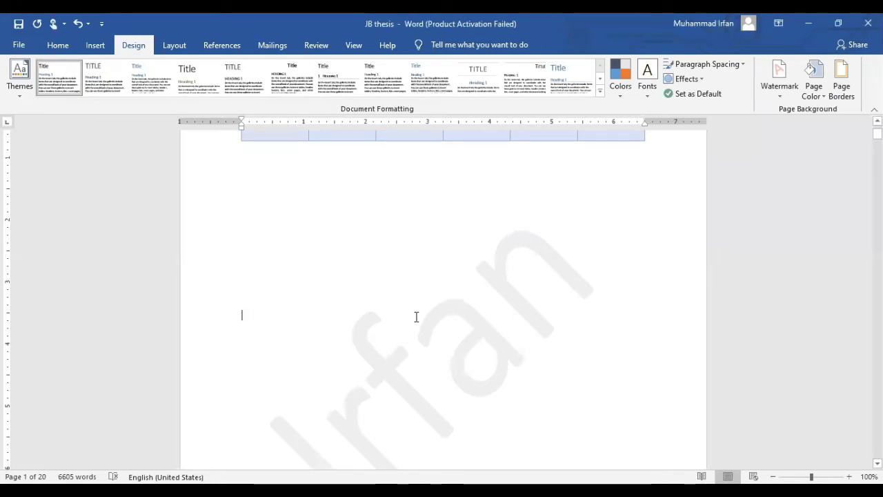
left_click(780, 86)
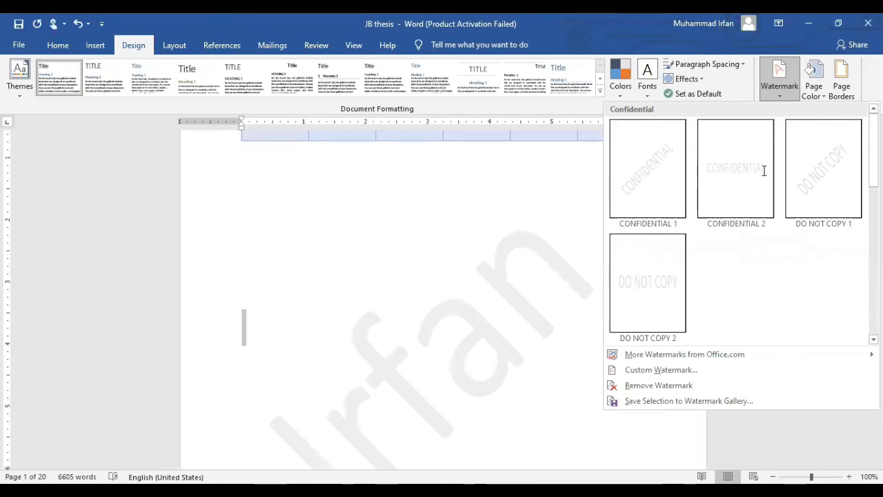
key("Escape")
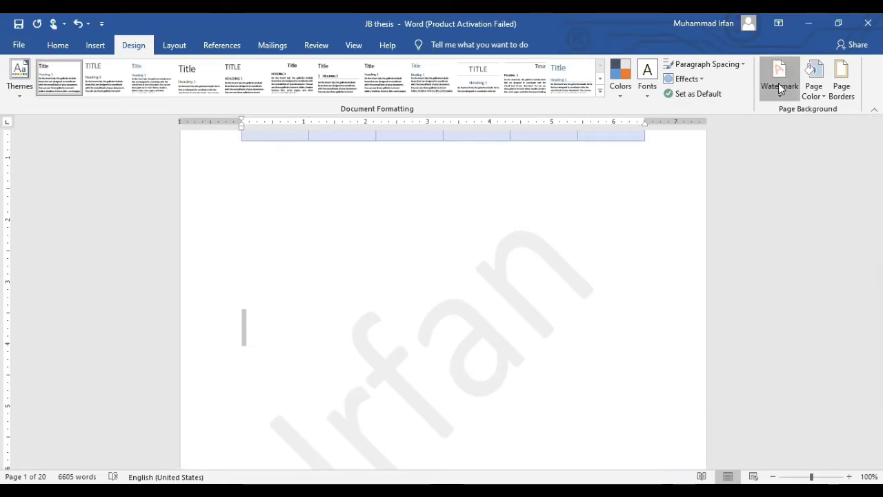
left_click(781, 88)
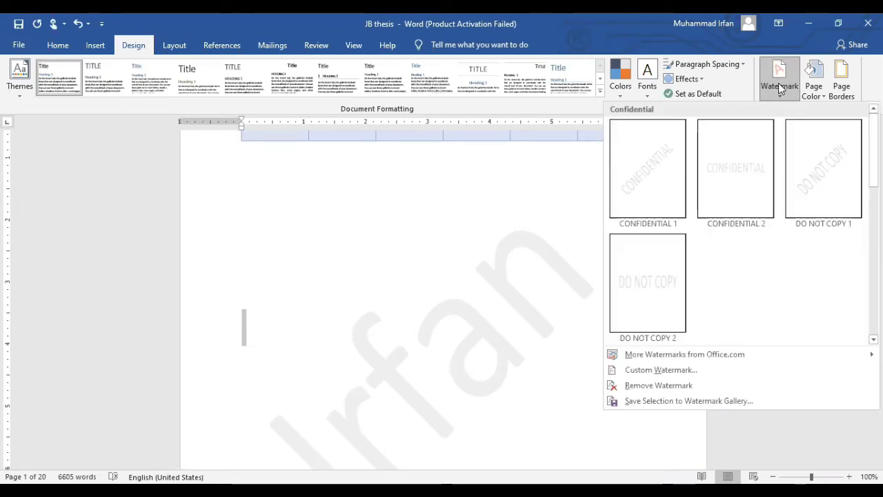
left_click(818, 97)
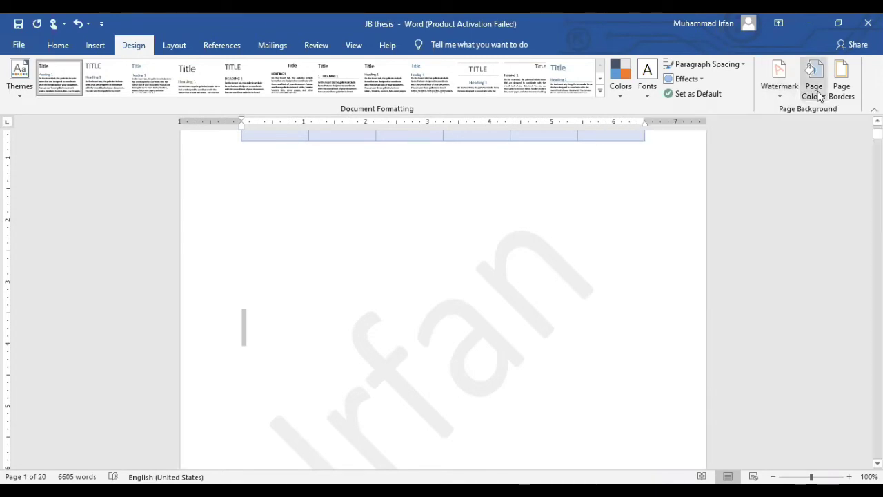
Apply a solid ½ pt Box border to the empty paragraph below the table.
left_click(820, 97)
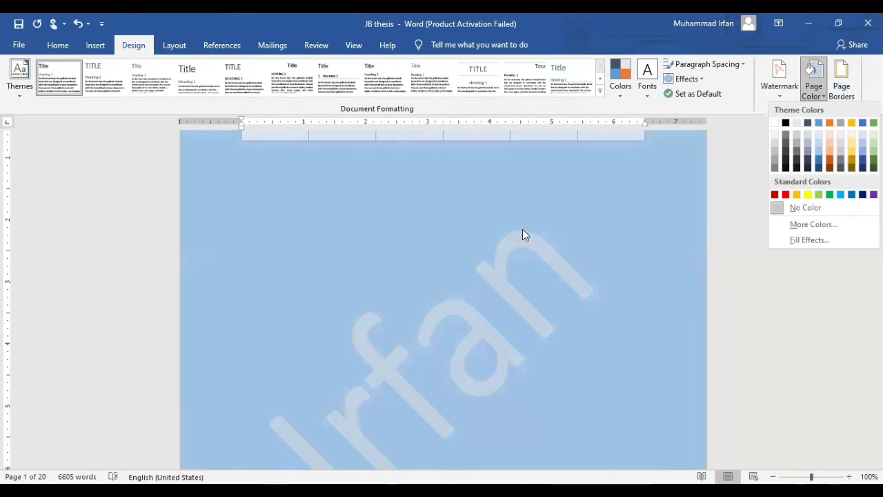
left_click(842, 79)
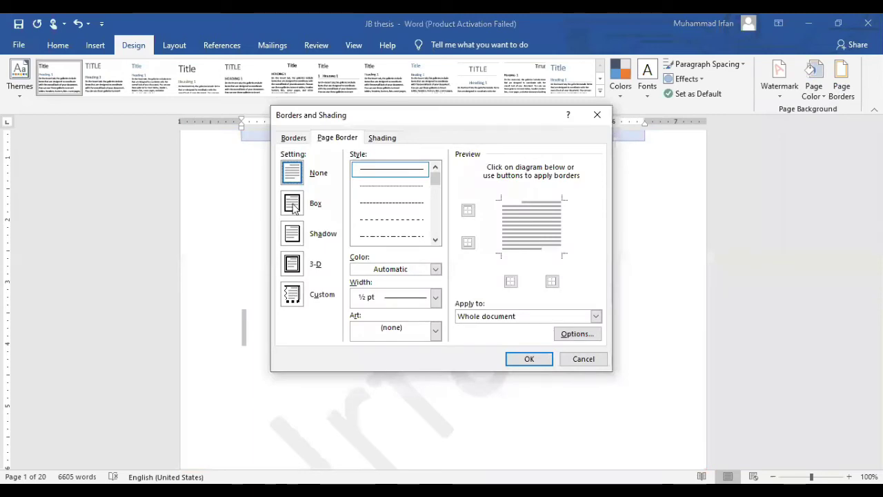
left_click(293, 206)
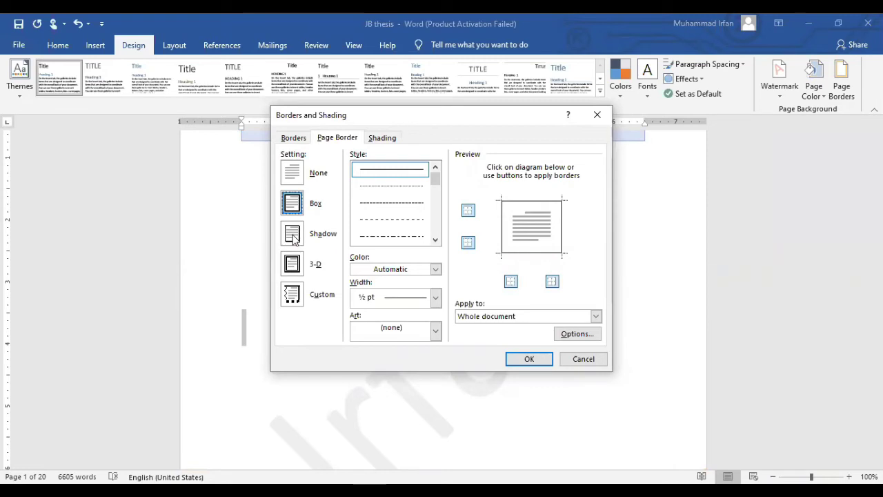
left_click(293, 236)
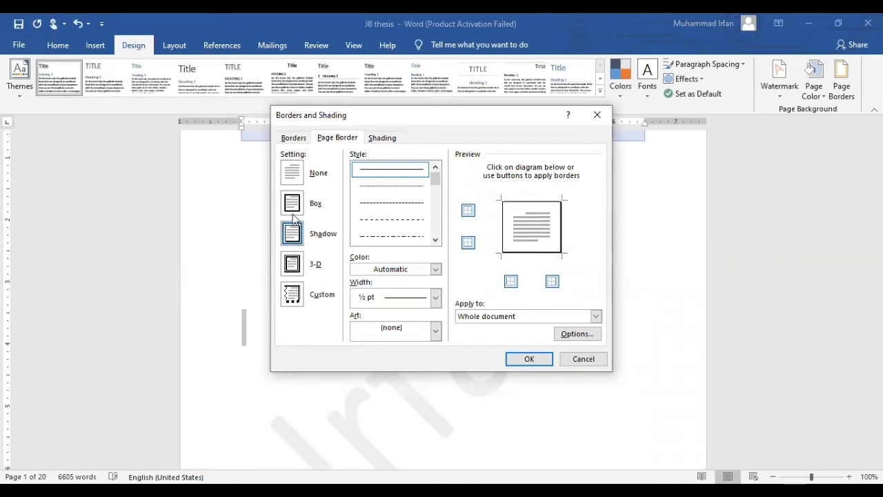
left_click(294, 139)
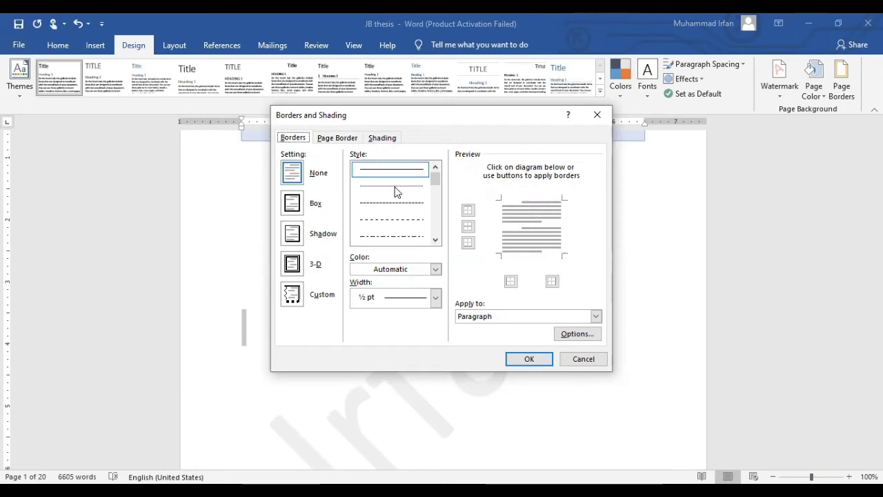
left_click(395, 187)
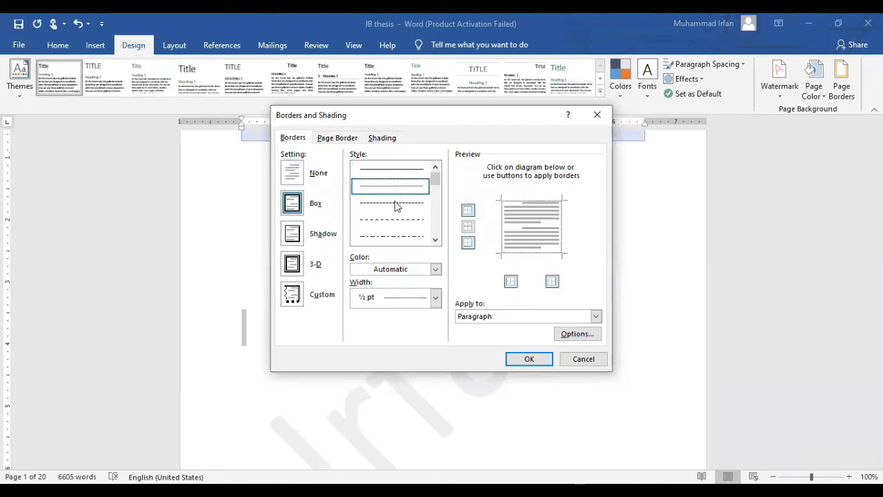
left_click(396, 204)
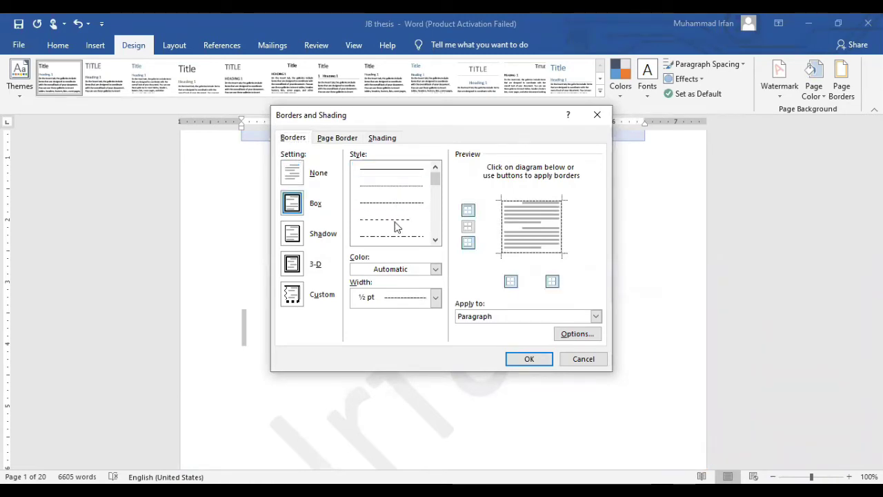
left_click(395, 222)
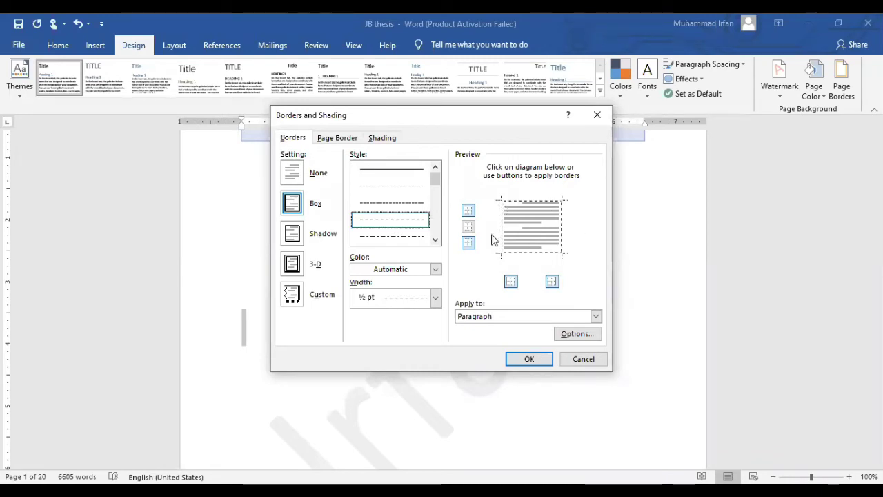
left_click(404, 238)
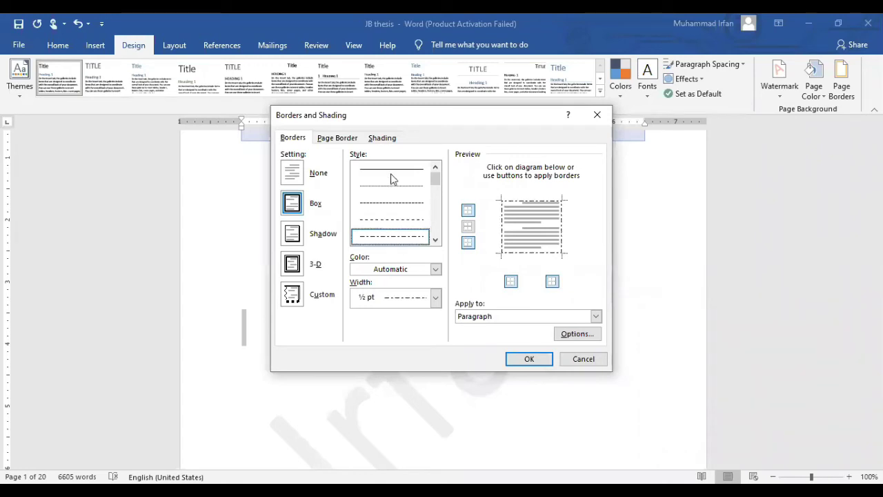
left_click(389, 168)
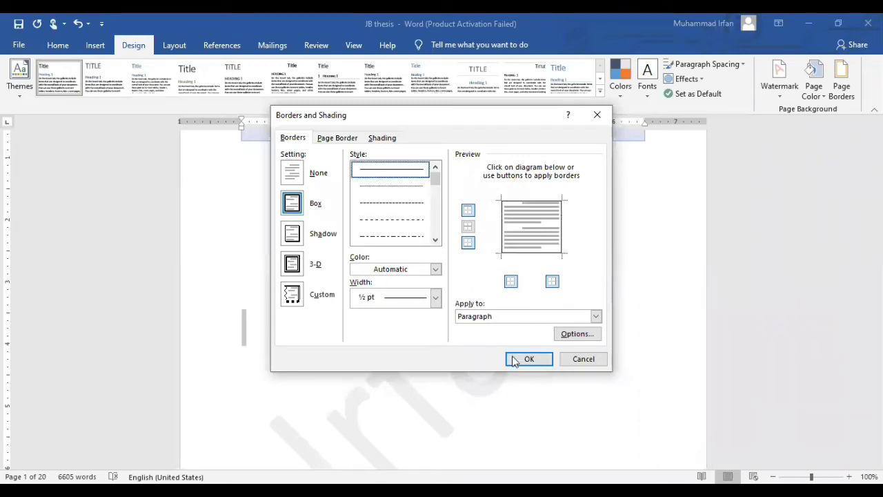
left_click(525, 358)
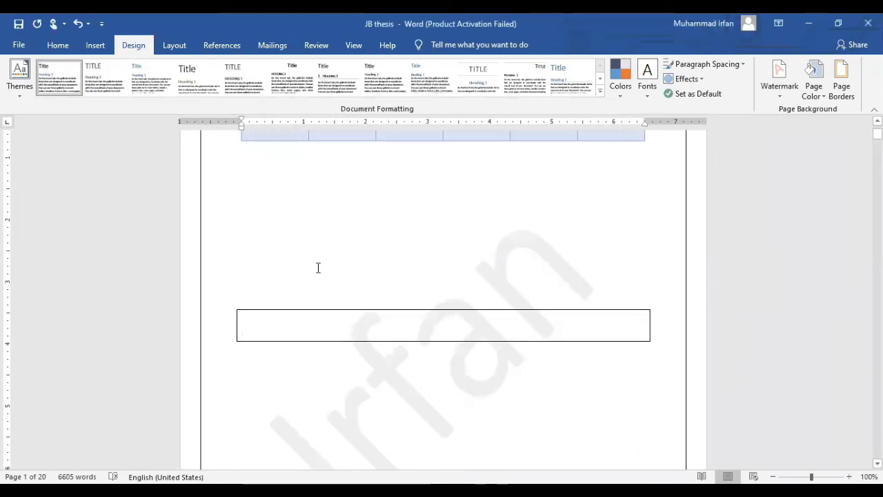
Undo and redo edits until only the plain empty 6-column, 4-row table remains.
left_click(169, 50)
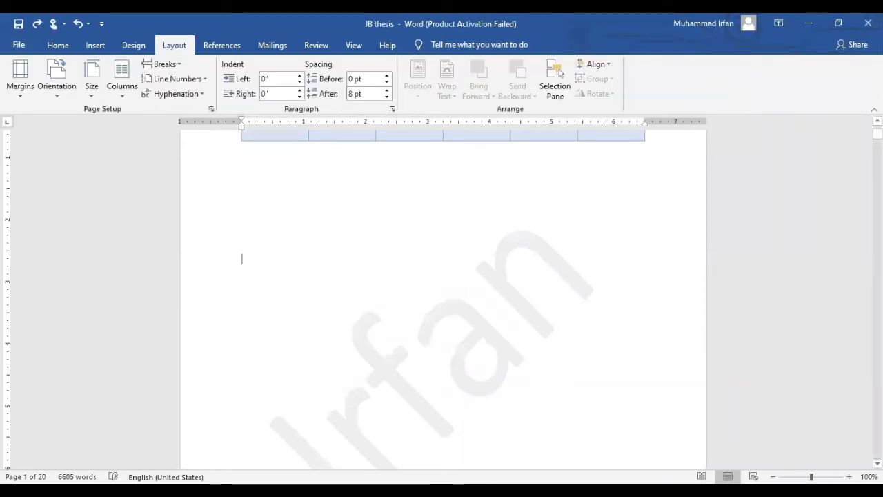
type("ass")
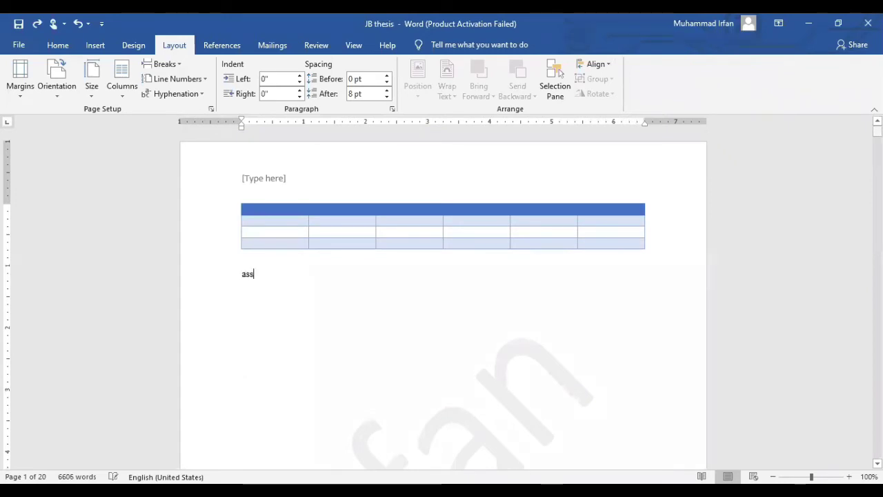
type("jhdajhfjahfjhdsjfhjsdkhfjshfjshjfhskjhfjkshjdfhjsdh")
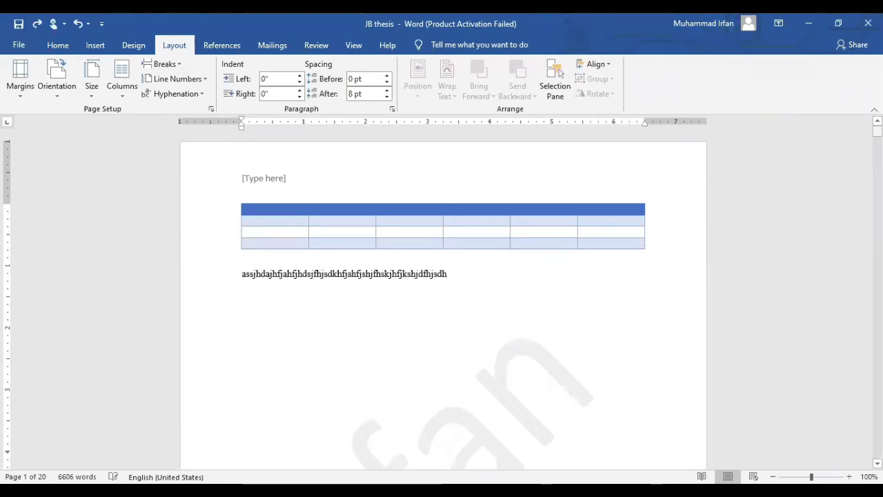
key("ctrl+z")
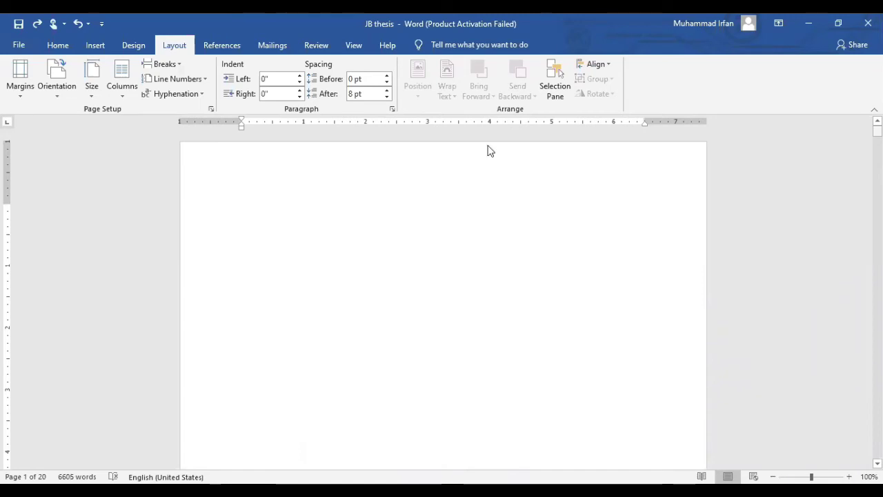
key("ctrl+y")
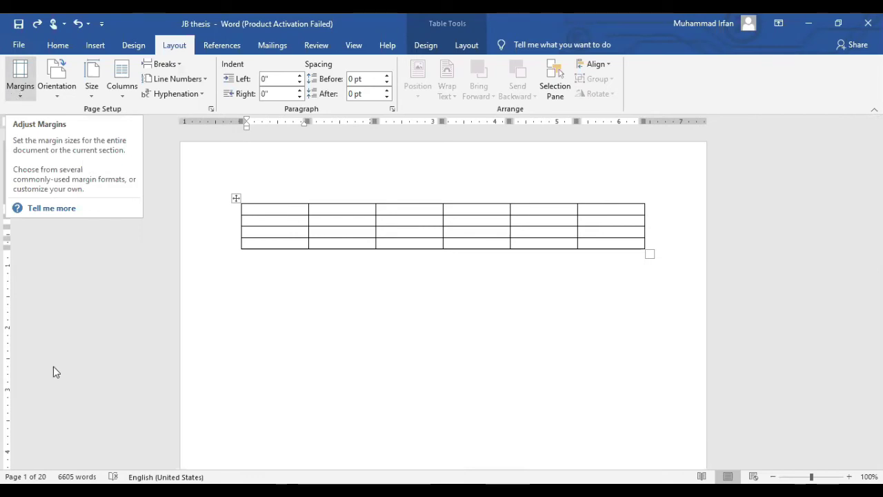
Set the left margin to 1.25" through Custom Margins.
key("alt+p")
key("m")
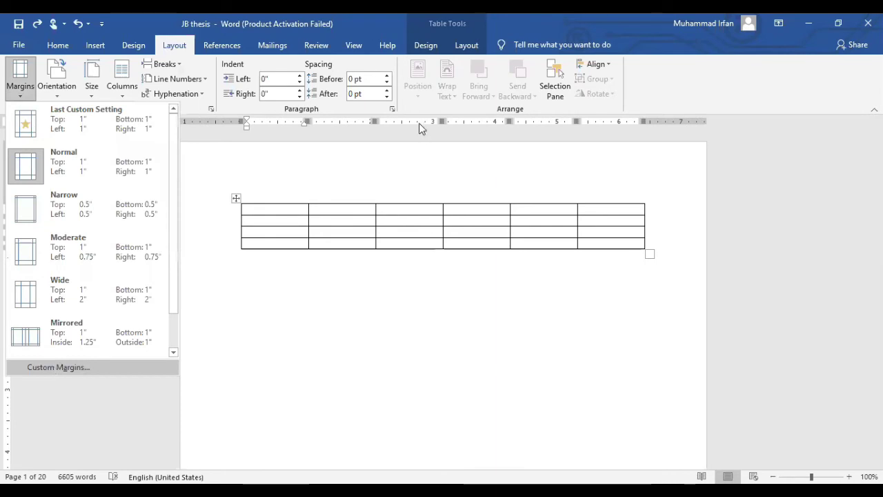
key("a")
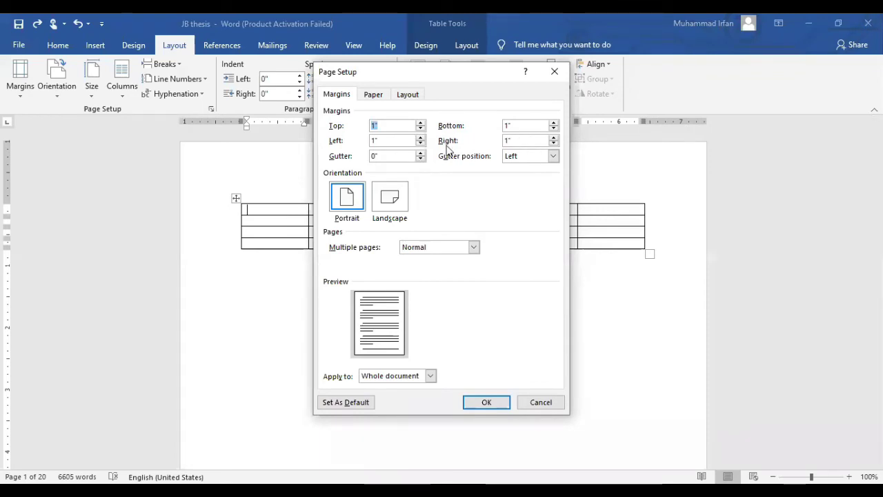
left_click(375, 142)
double_click(374, 141)
type("1.25")
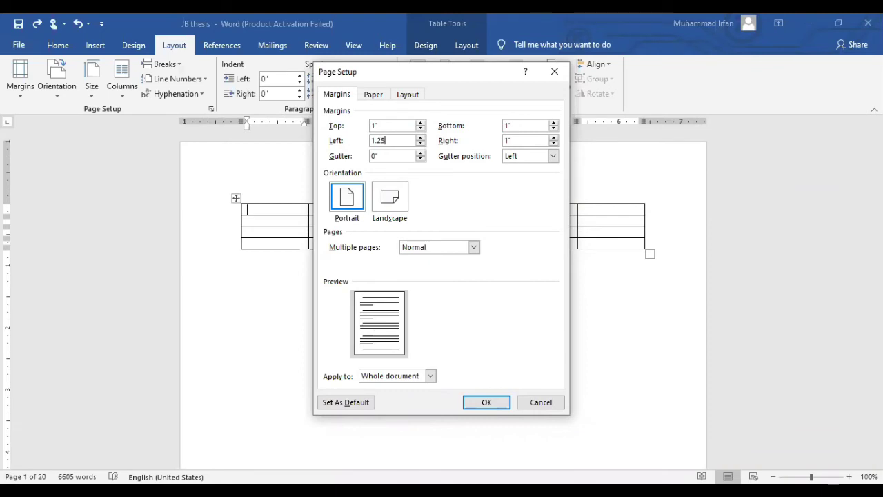
key("Return")
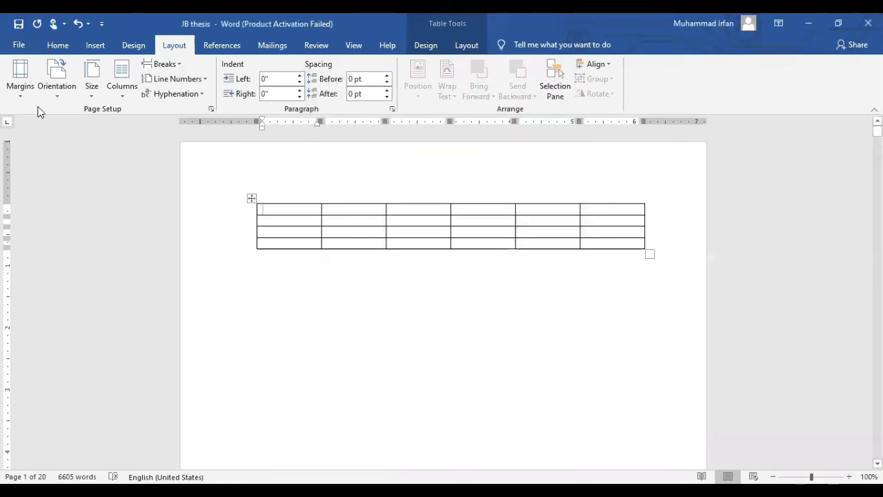
Set the top margin to 1.25" with the gutter kept on the left.
left_click(20, 97)
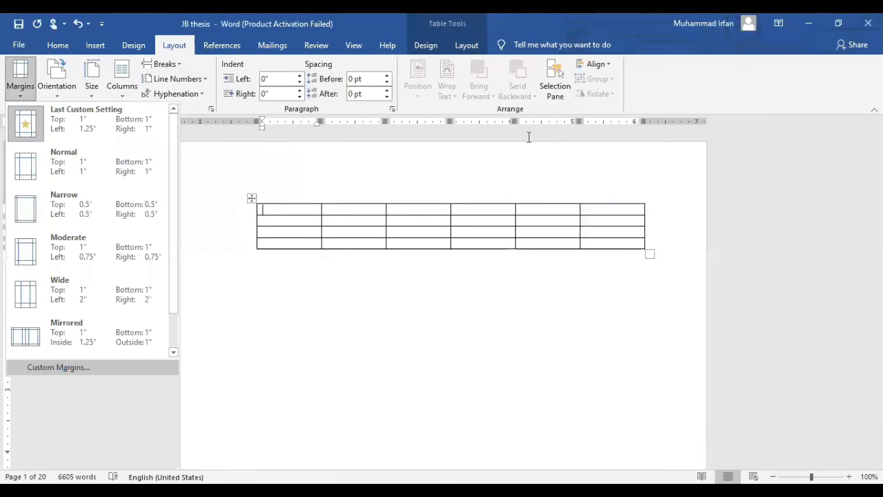
key("Return")
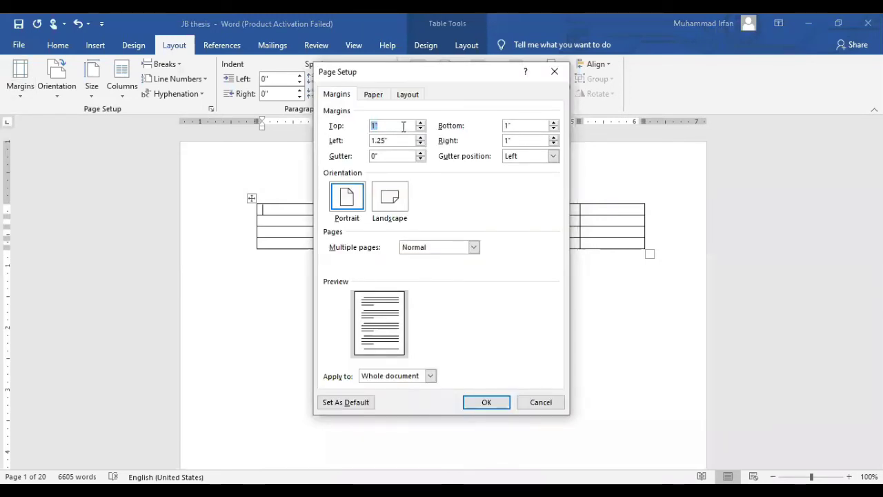
type("1")
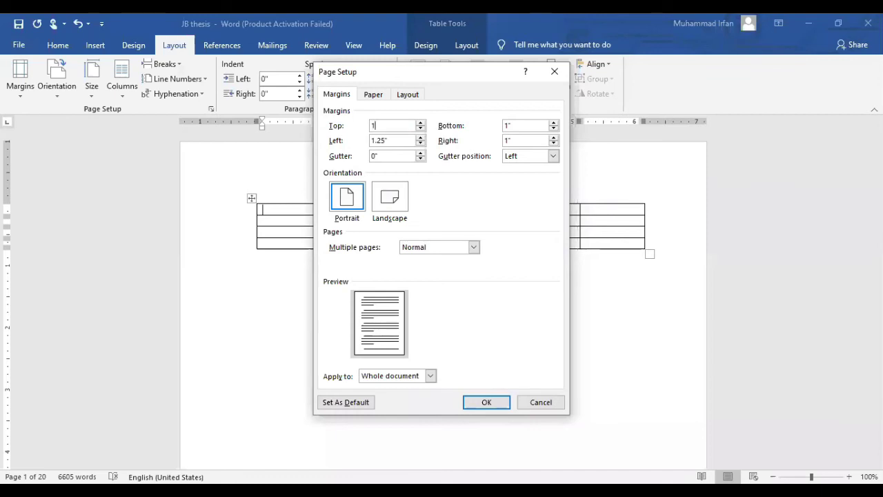
type("\".25")
left_click(534, 157)
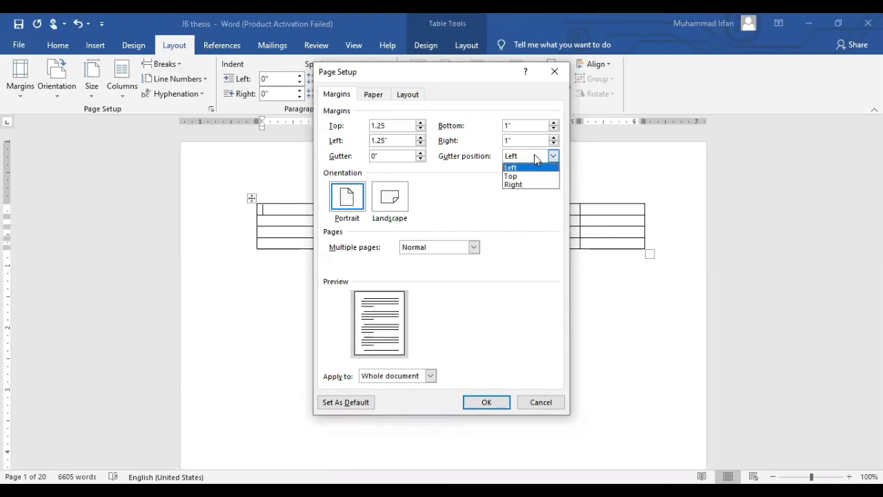
left_click(468, 366)
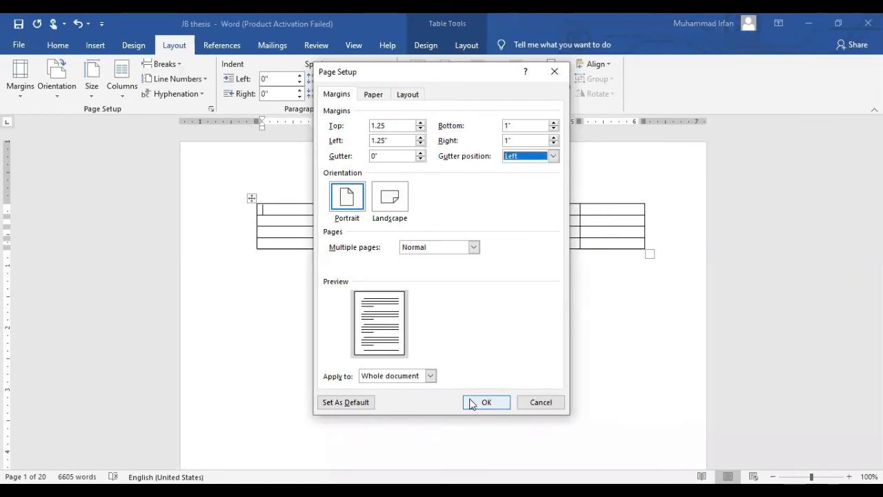
left_click(471, 403)
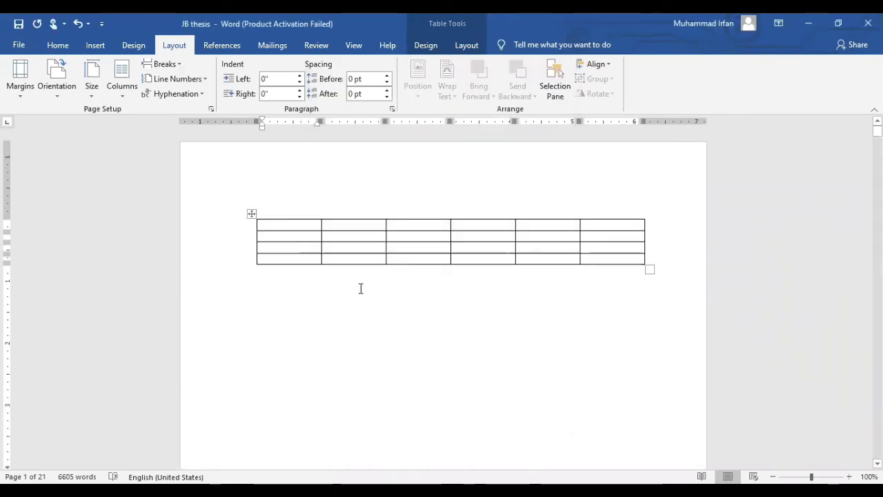
left_click(251, 214)
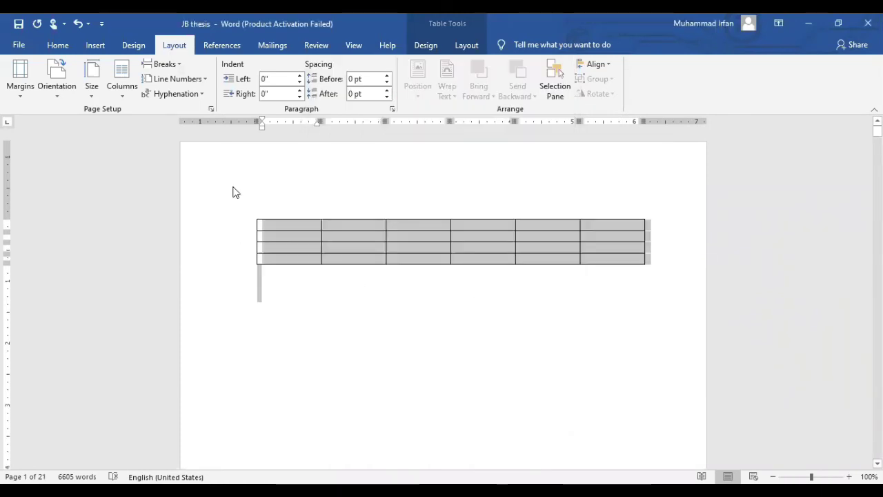
left_click(23, 98)
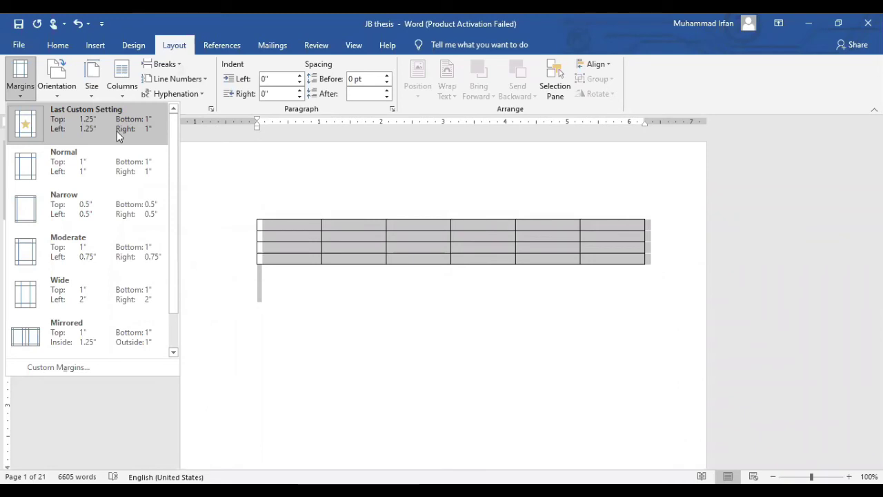
left_click(60, 97)
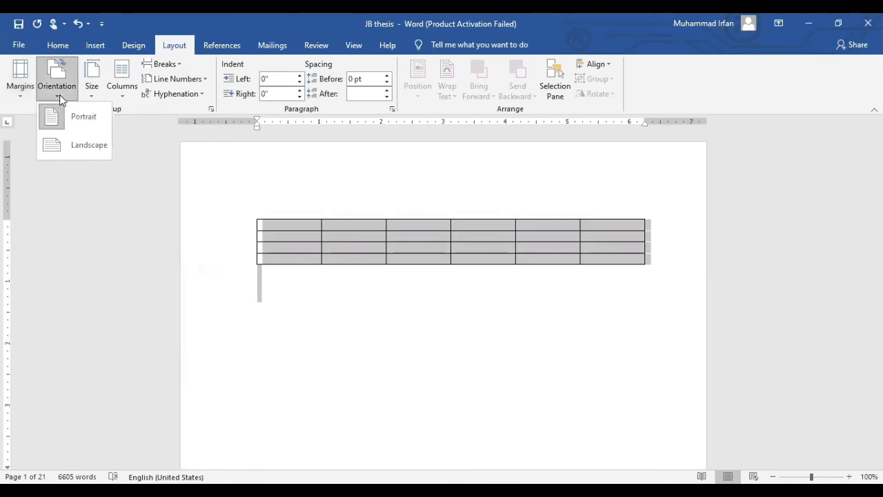
left_click(76, 145)
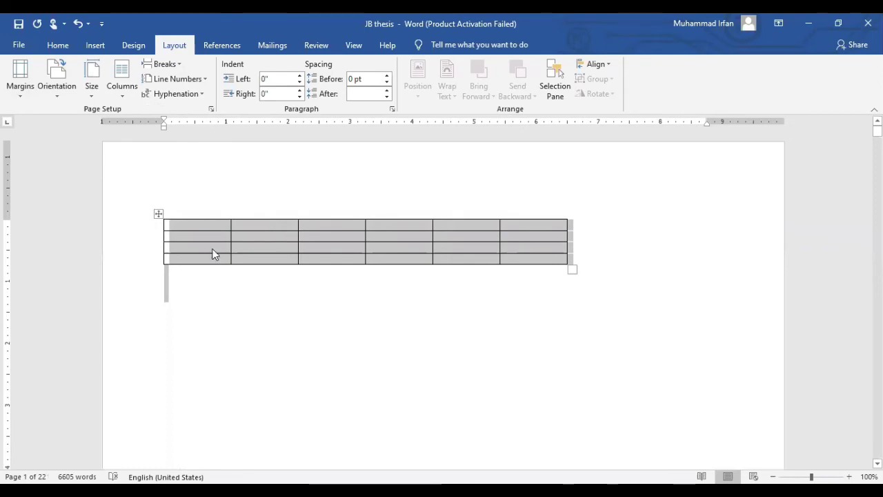
left_click(264, 333)
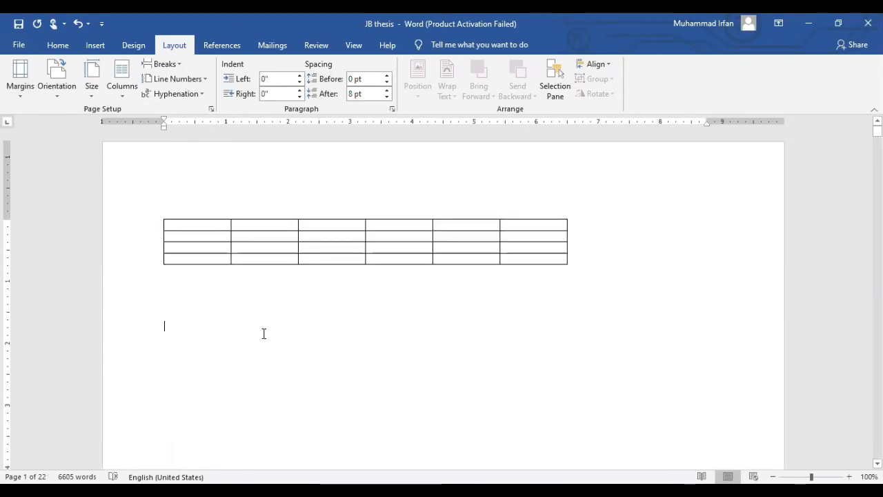
key("ctrl+z")
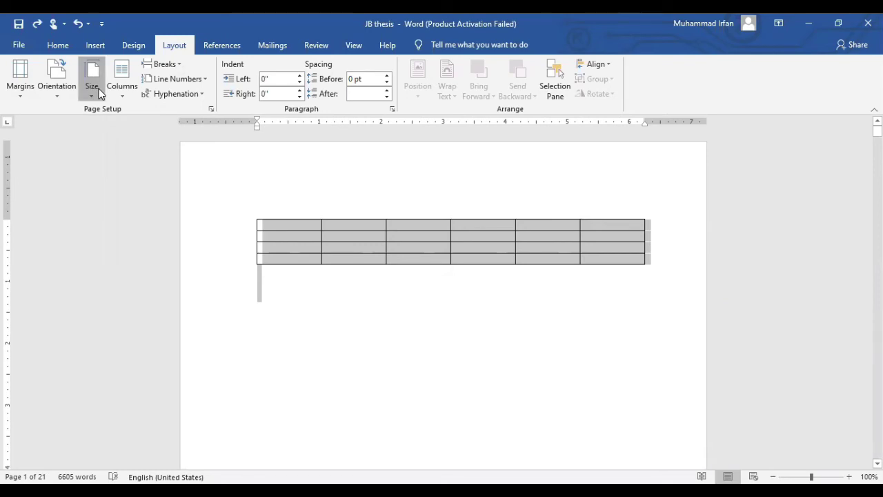
left_click(100, 94)
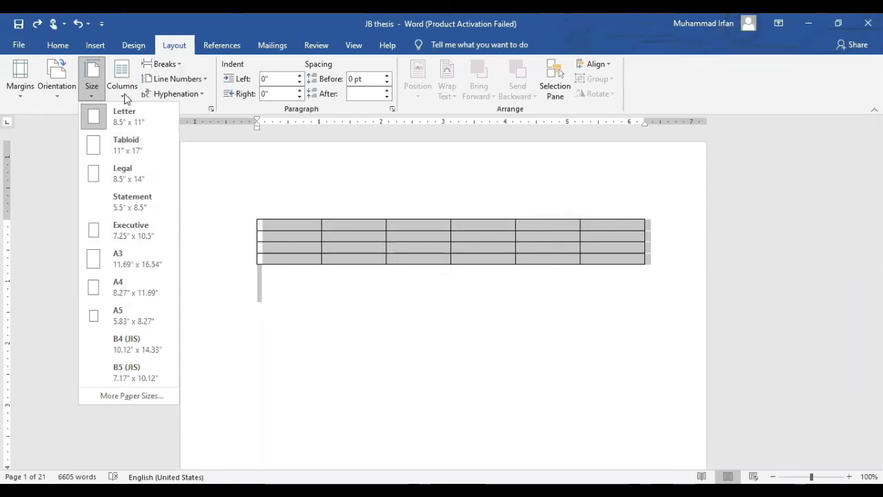
left_click(311, 327)
left_click(375, 315)
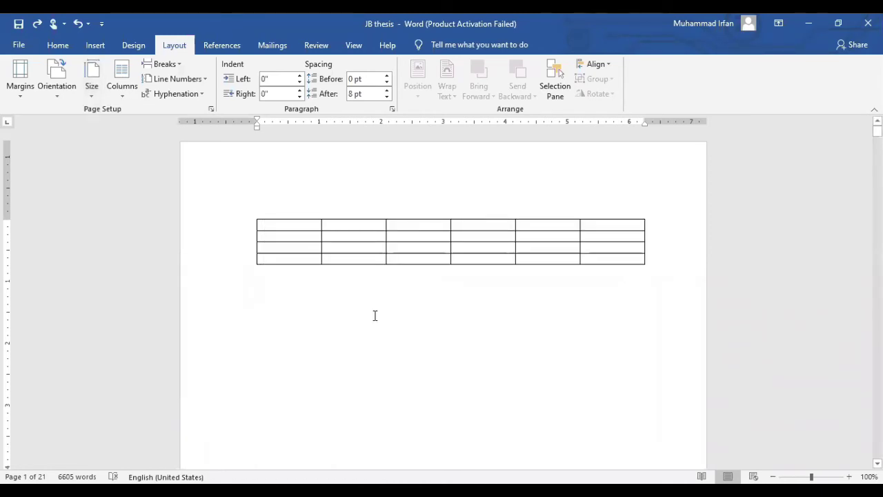
key("ctrl+Return")
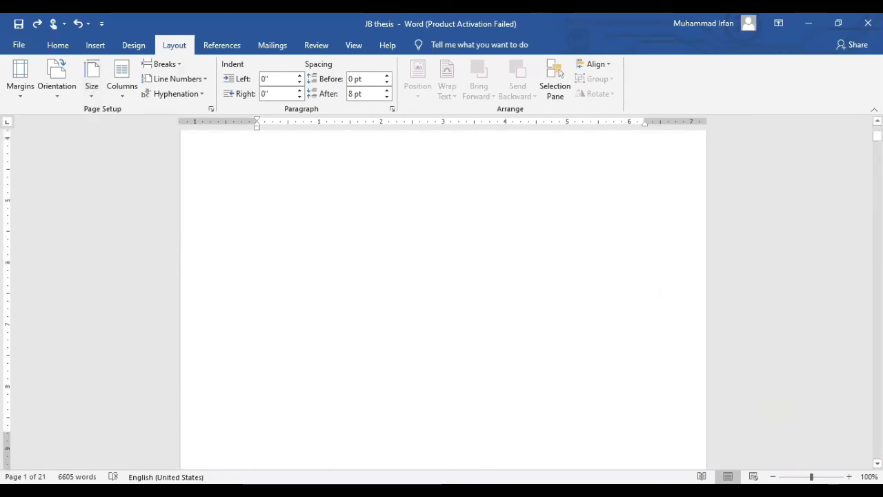
scroll(441, 296, "down", 5)
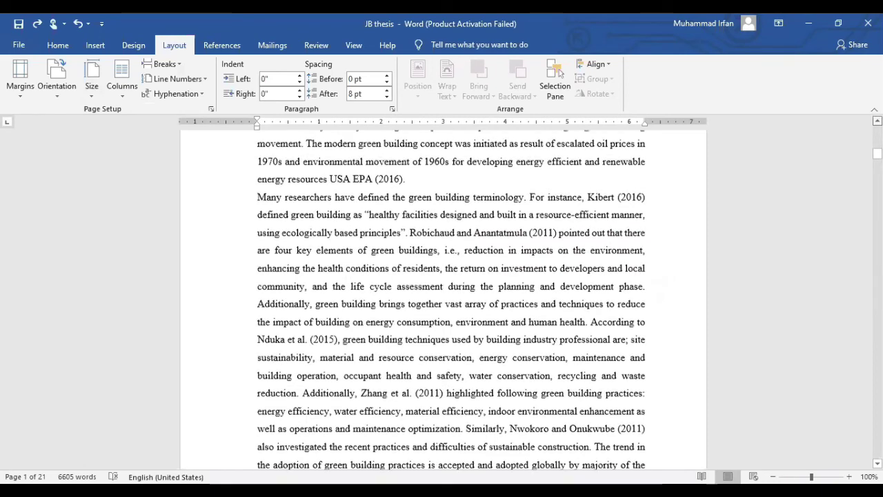
scroll(320, 234, "up", 2)
scroll(319, 234, "up", 1)
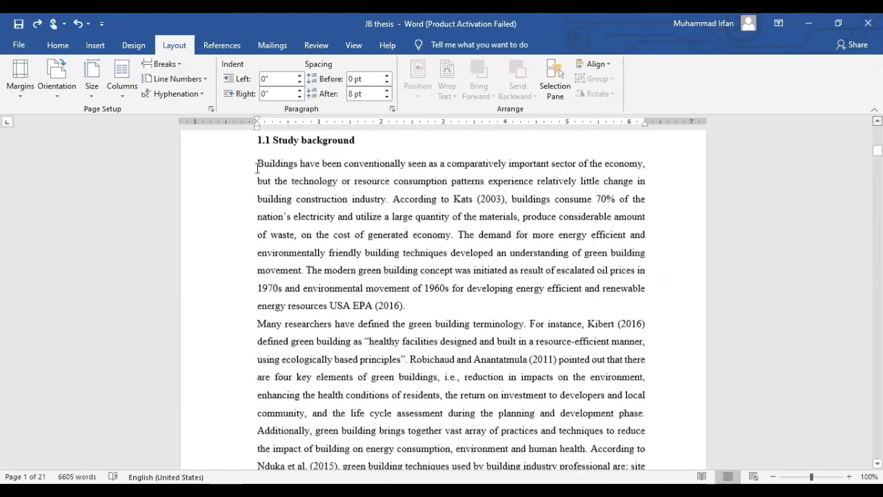
left_click(450, 292, "shift")
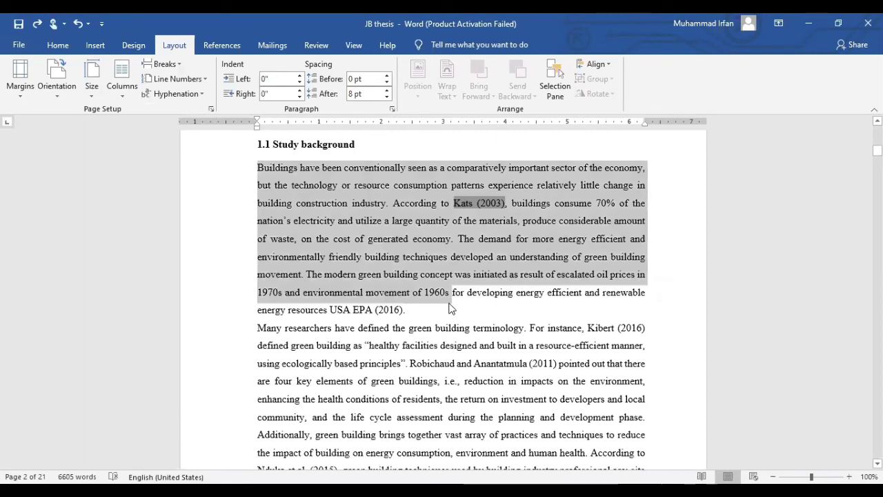
left_click(450, 308, "shift")
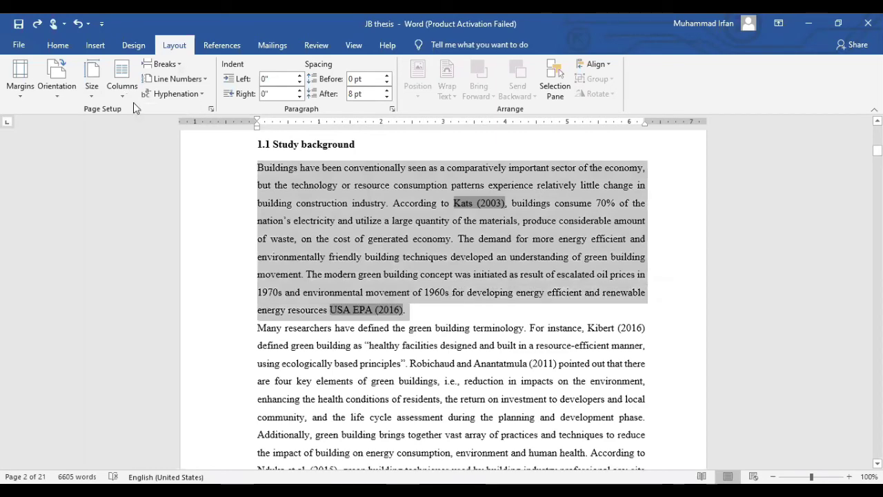
key("ctrl+y")
left_click(445, 243)
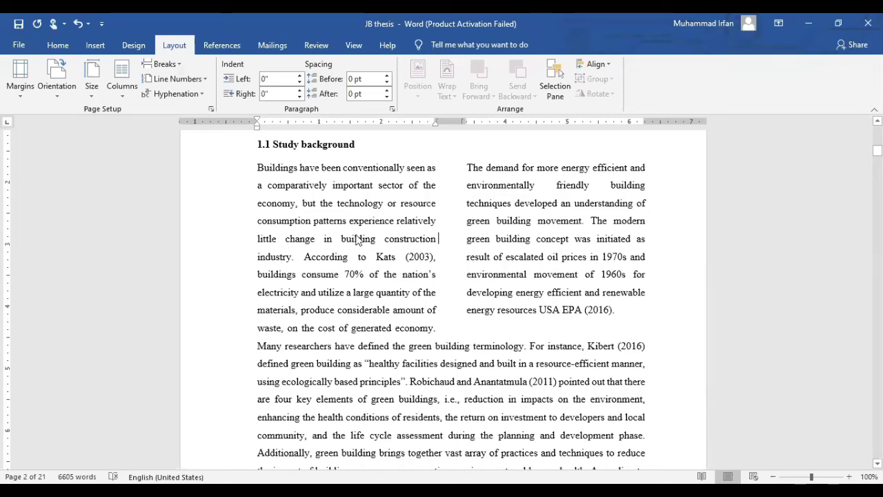
key("ctrl+z")
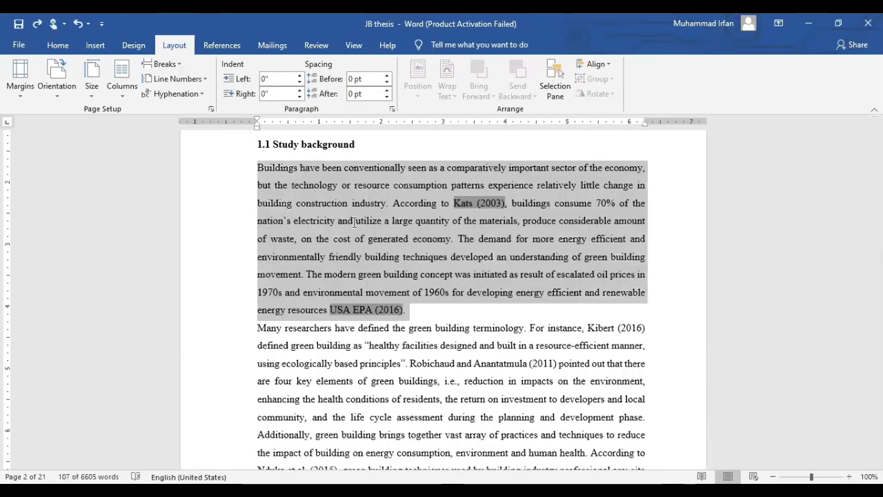
left_click(354, 221)
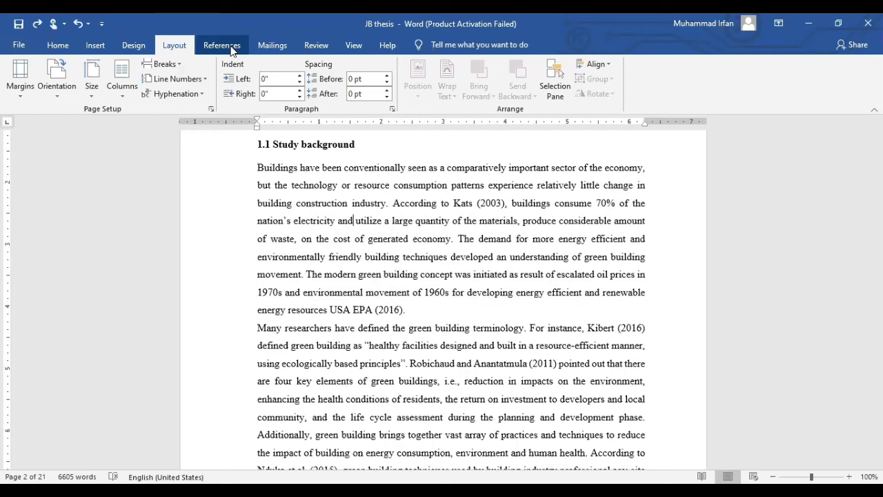
Select the Kats (2003) citation and launch the Mendeley reference manager.
left_click(231, 49)
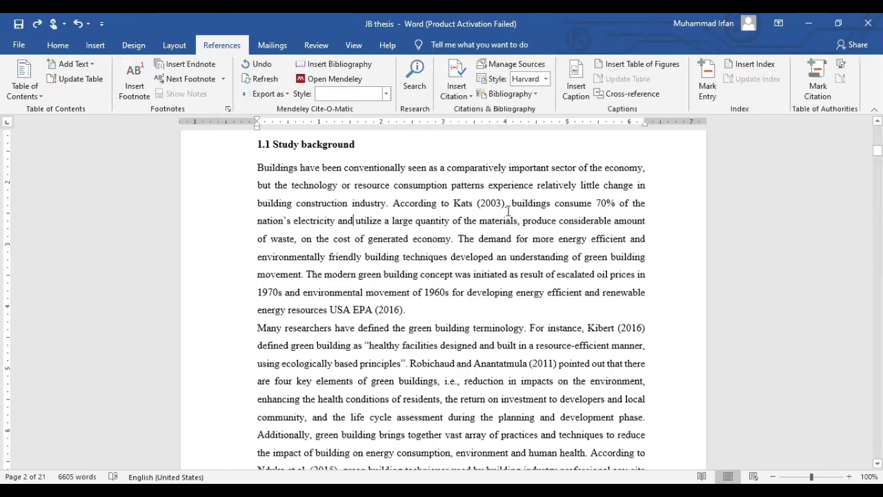
left_click(462, 204)
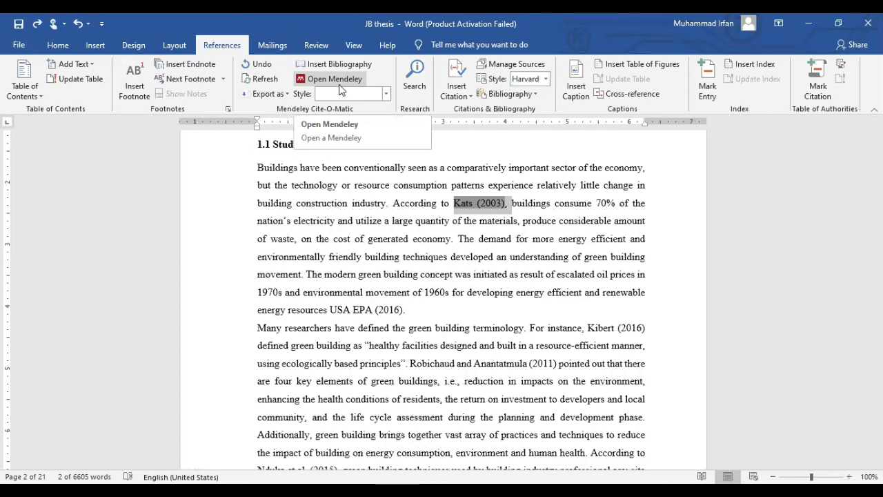
left_click(342, 82)
Select the Buildings paragraph under 1.1 Study background and show the basic formatting tools.
left_click(358, 43)
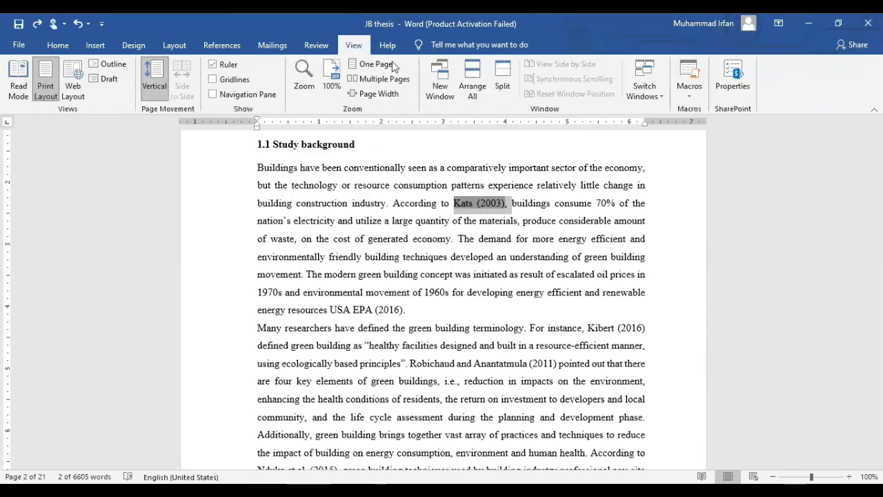
left_click(519, 242)
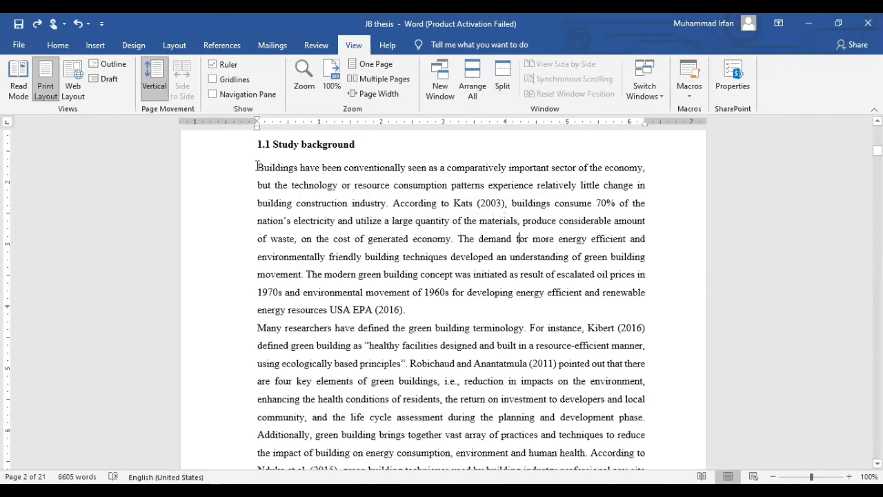
left_click_drag(258, 167, 495, 258)
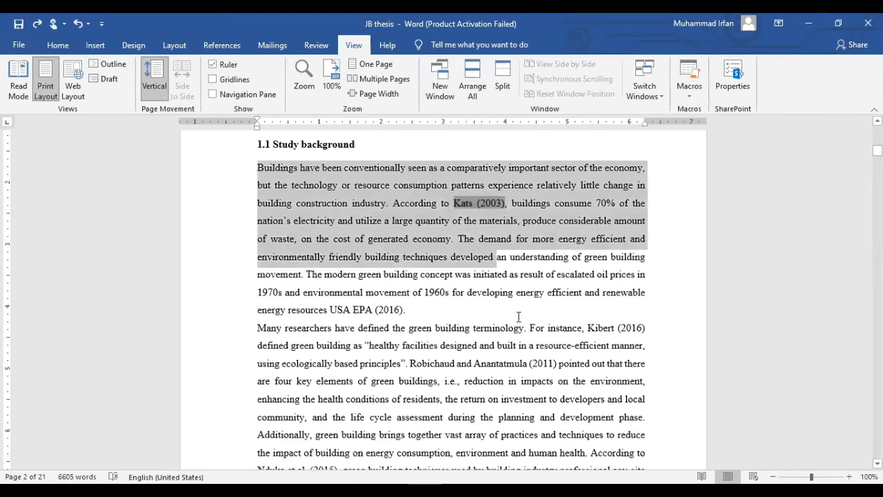
left_click_drag(519, 317, 519, 315)
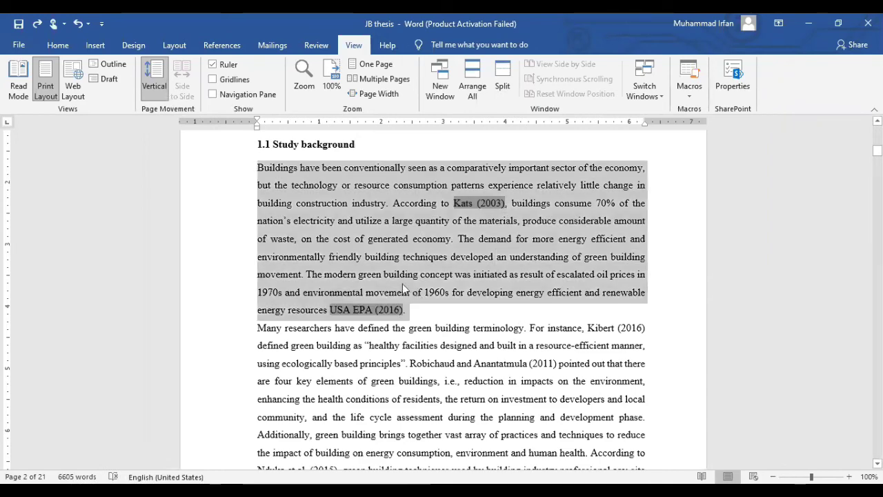
left_click(310, 46)
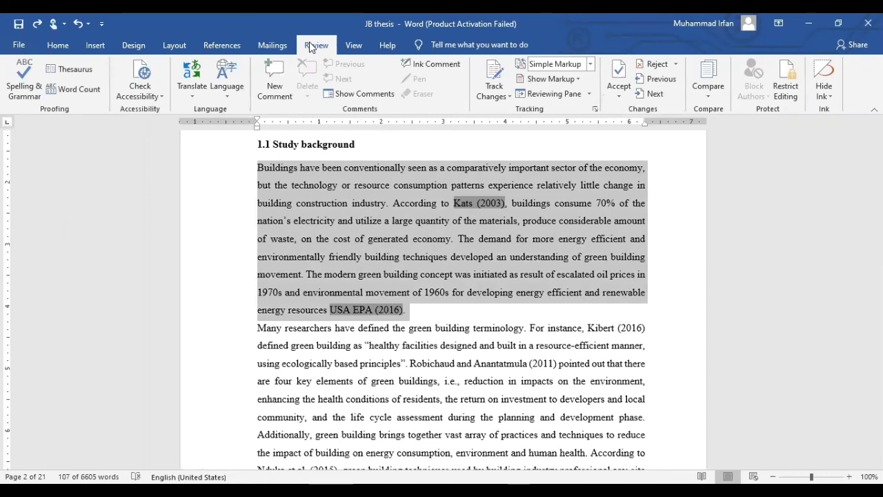
left_click(60, 46)
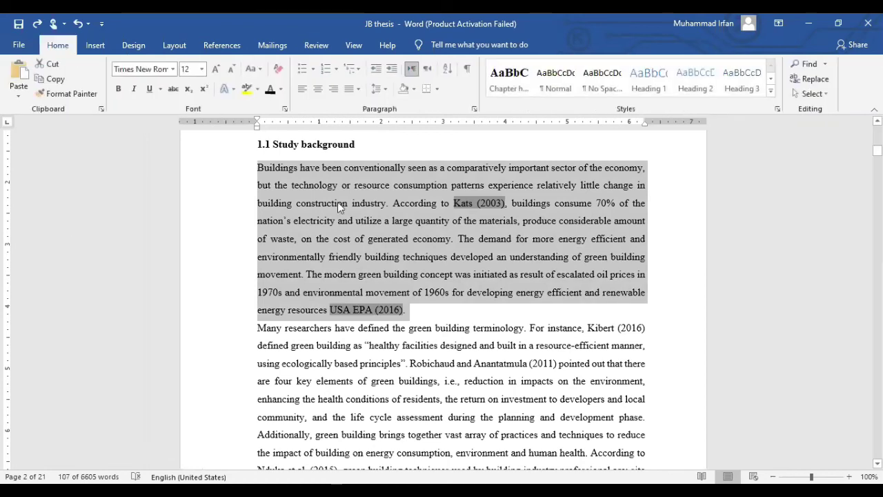
Set the passage from 'The demand for more energy efficient' through 'renewable' in Stencil font.
left_click(138, 138)
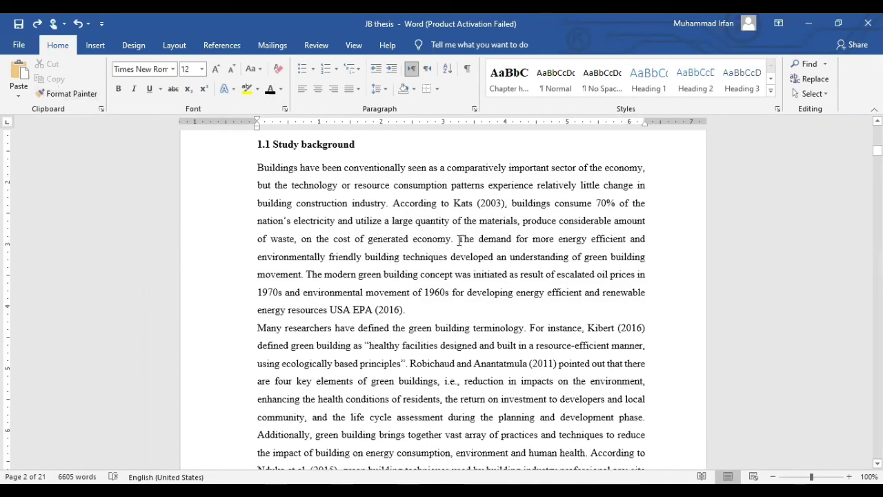
left_click_drag(459, 239, 627, 239)
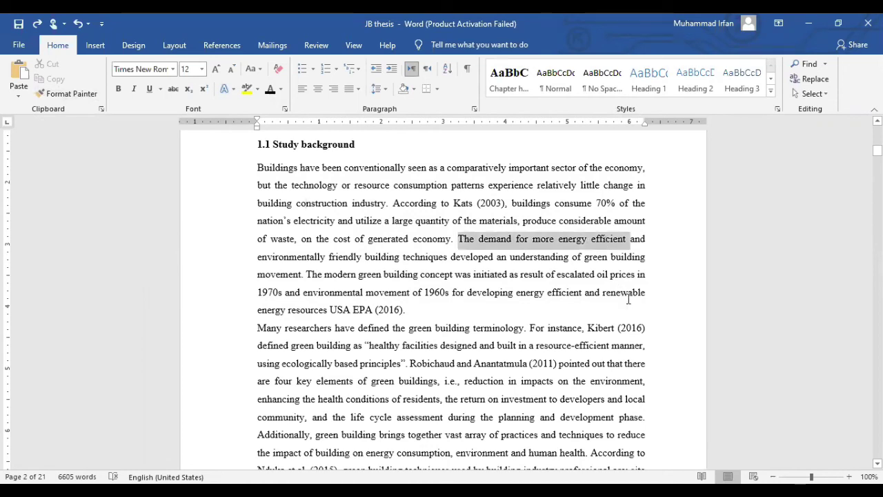
left_click_drag(629, 300, 642, 294)
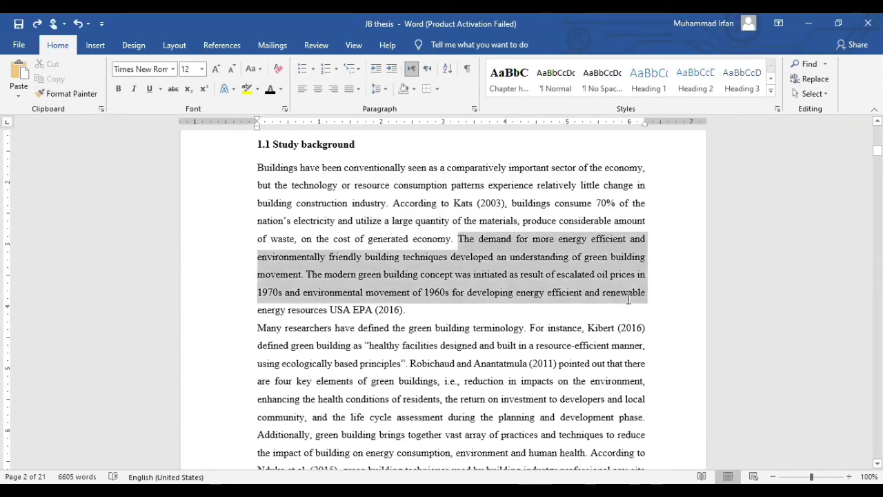
left_click(173, 69)
left_click(164, 211)
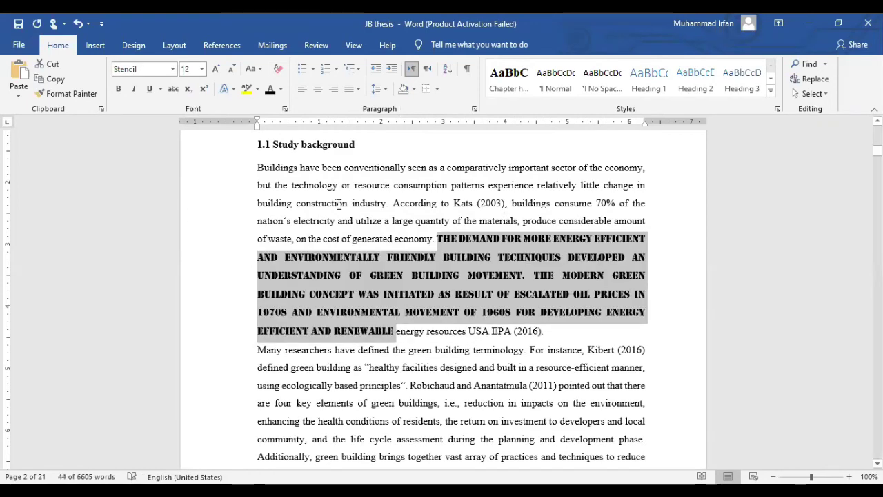
Review the Stencil passage and begin selecting plain text near 'technology' as a formatting source.
left_click(339, 204)
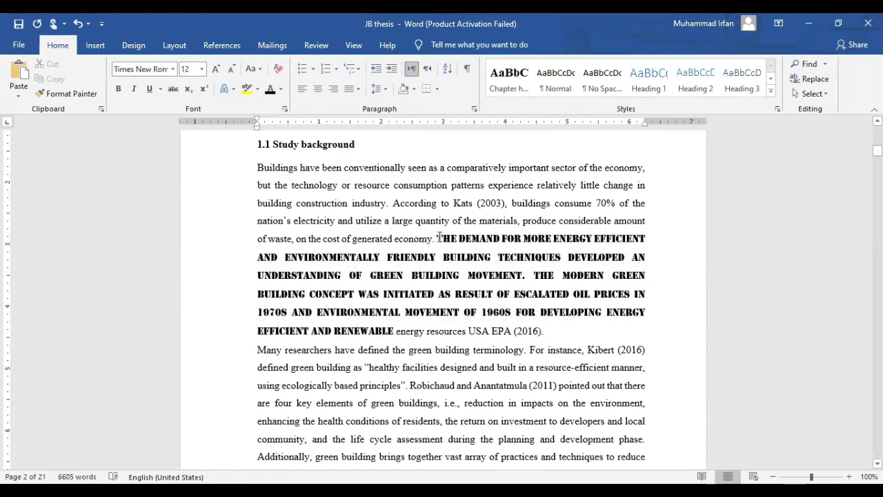
left_click(393, 332, "shift")
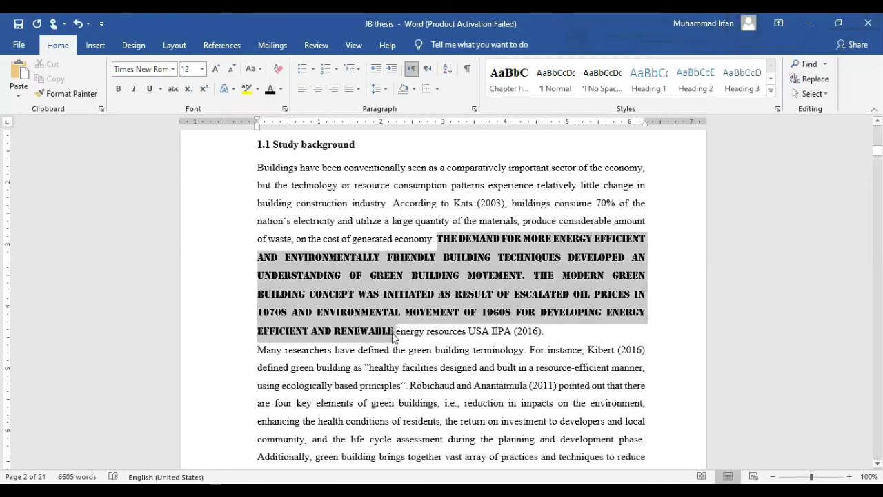
left_click(393, 201)
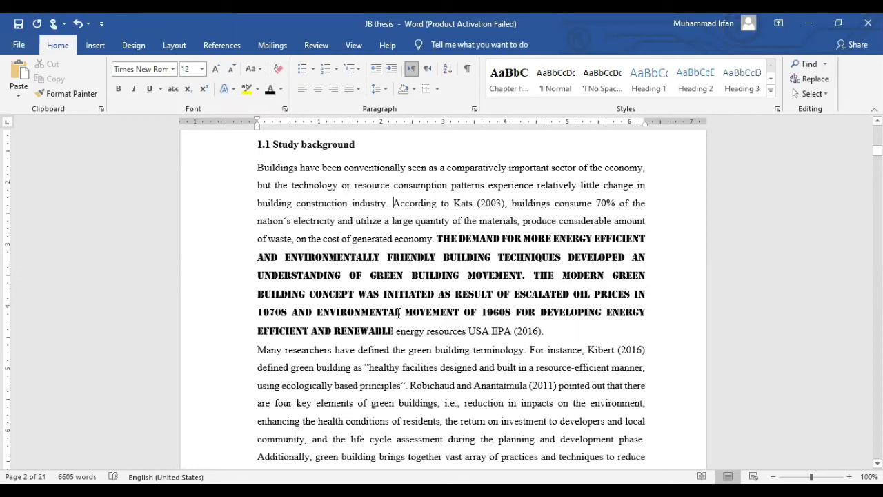
key("ctrl+z")
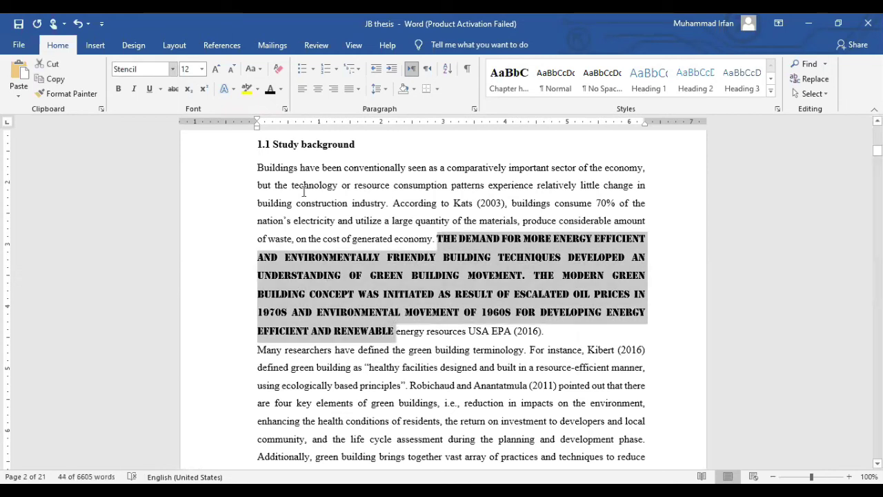
left_click_drag(322, 191, 309, 191)
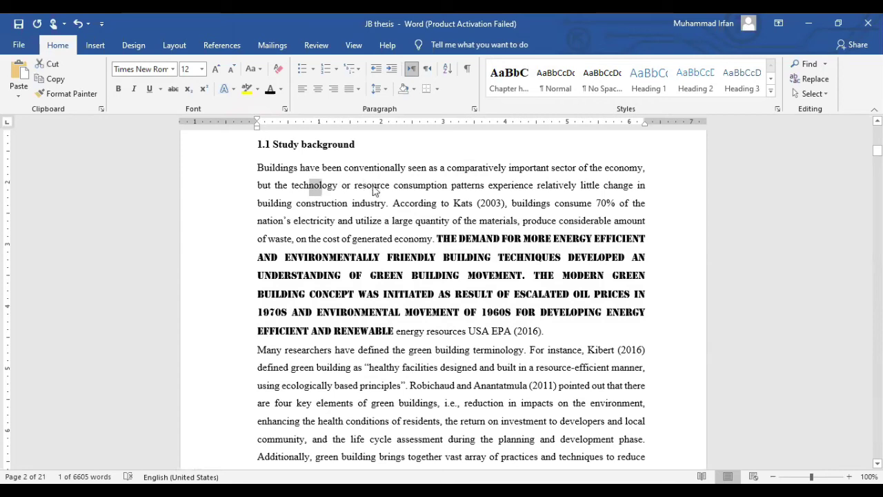
Use Format Painter to copy the formatting of 'Buildings have been' onto the Stencil passage, restoring Times New Roman.
left_click(373, 191, "shift")
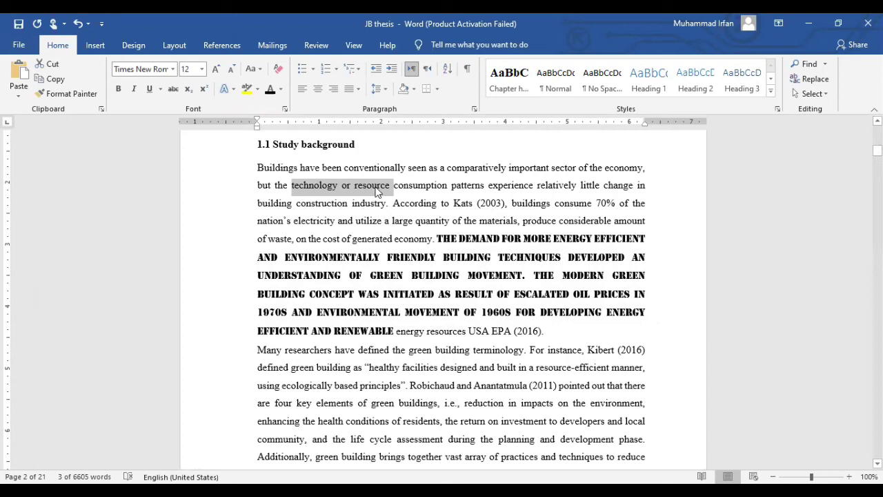
left_click(282, 171)
left_click(288, 175, "shift")
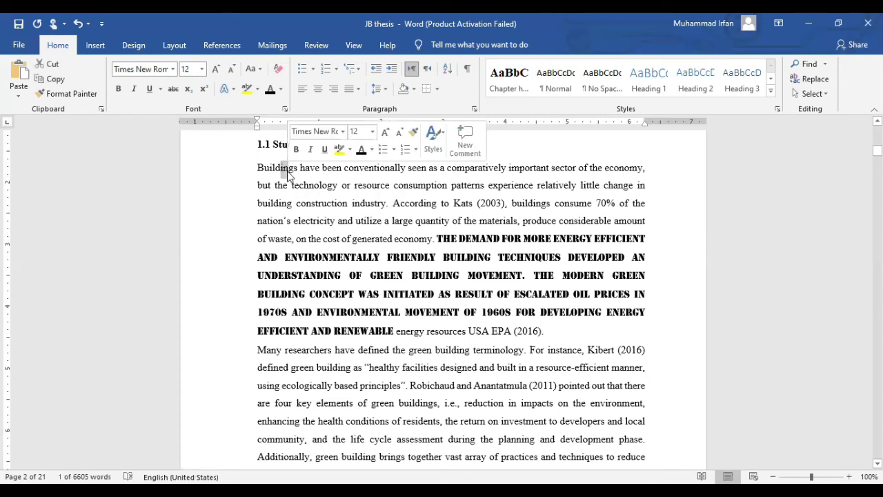
left_click(334, 173, "shift")
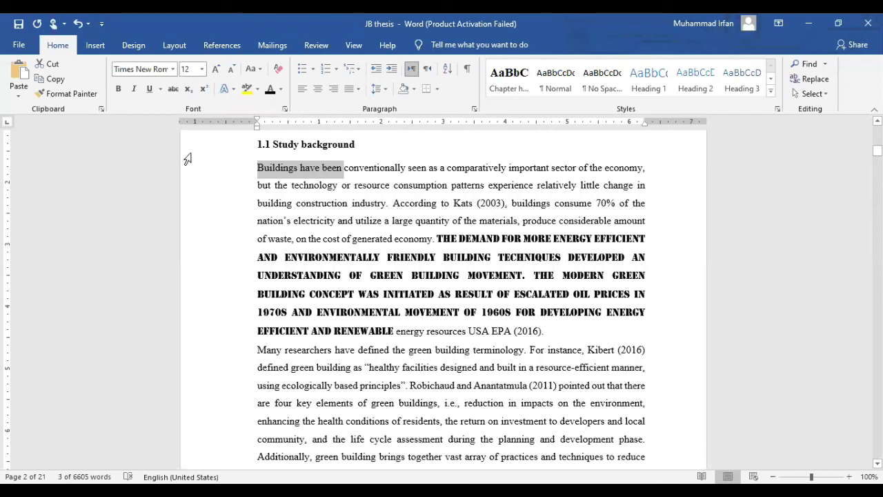
left_click(81, 93)
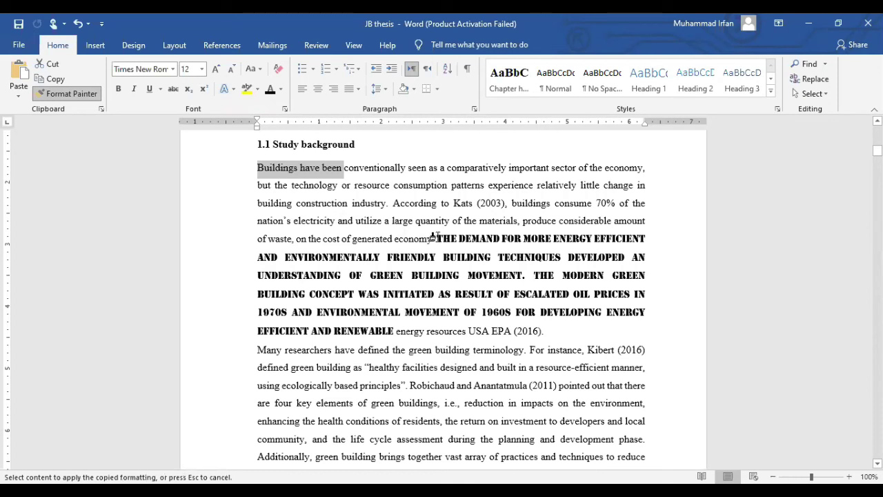
left_click_drag(434, 236, 395, 331)
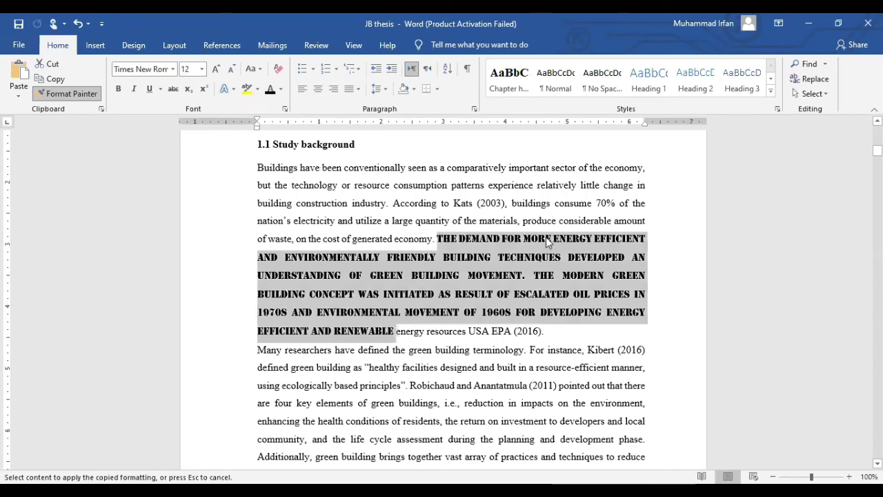
left_click_drag(546, 237, 546, 236)
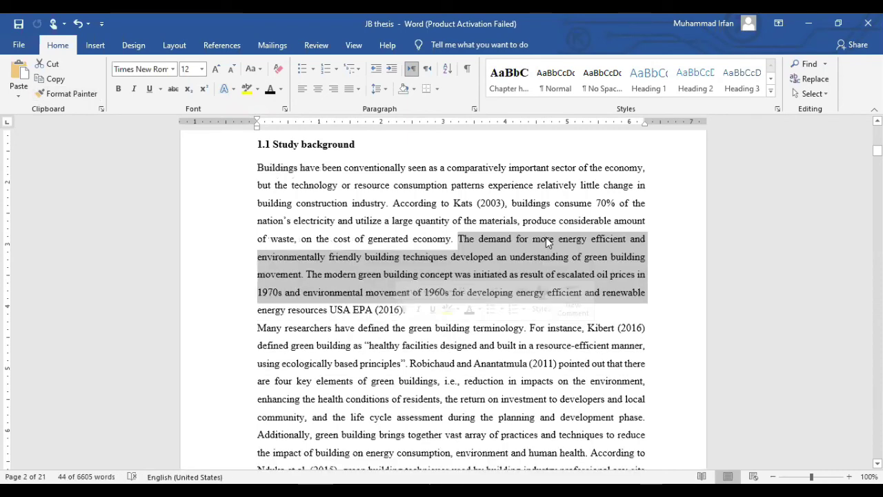
left_click(320, 186)
key("shift+Left")
key("shift+Left")
key("shift+Left")
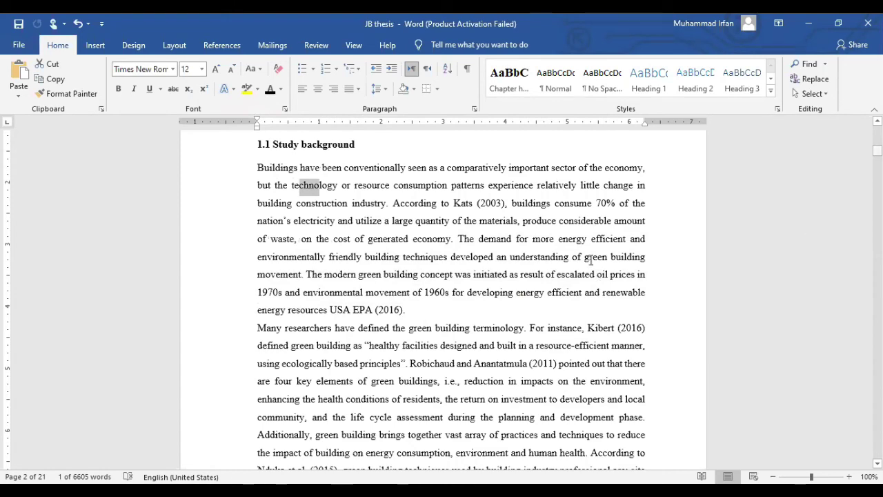
Try removing the empty line above Chapter 1 at the top of page 2, then undo it.
scroll(590, 249, "up", 3)
left_click(588, 229)
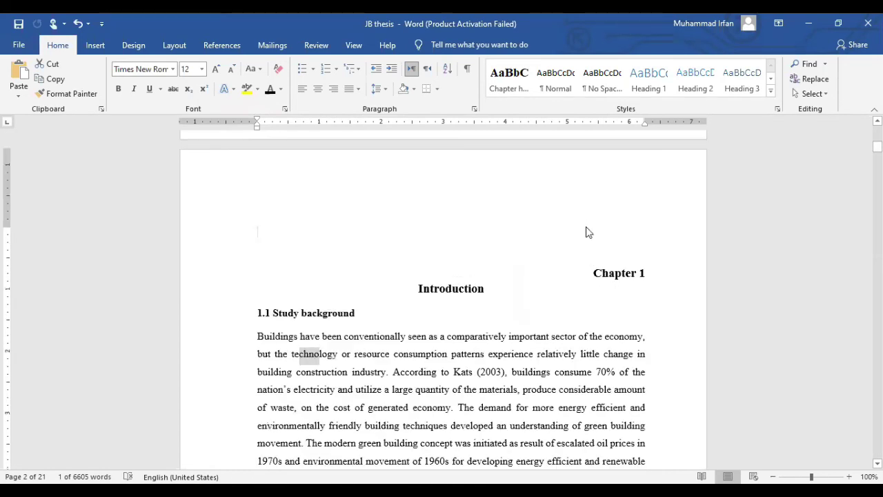
key("BackSpace")
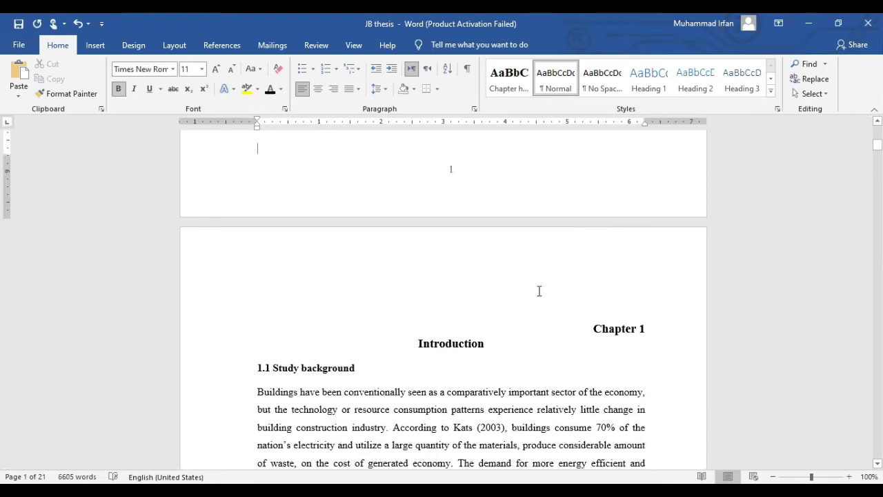
key("Delete")
key("ctrl+r")
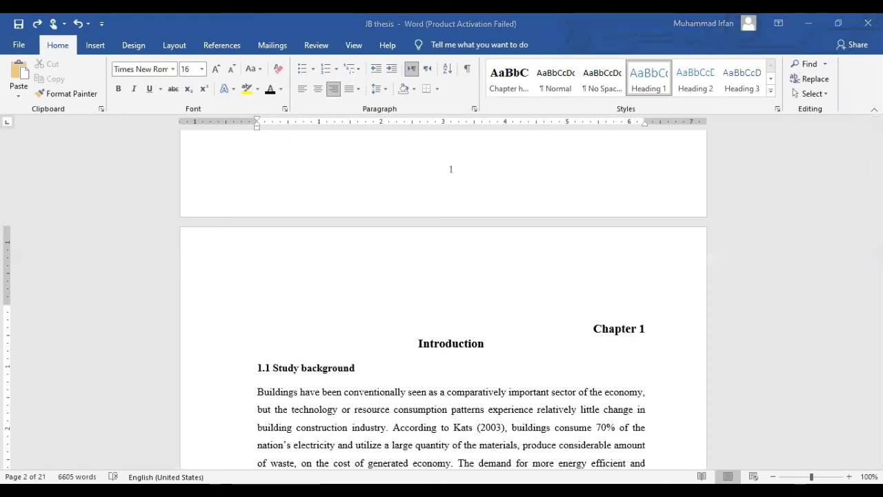
Select the Chapter 1 and 1.1 Study background headings to check their formatting.
scroll(635, 349, "down", 1)
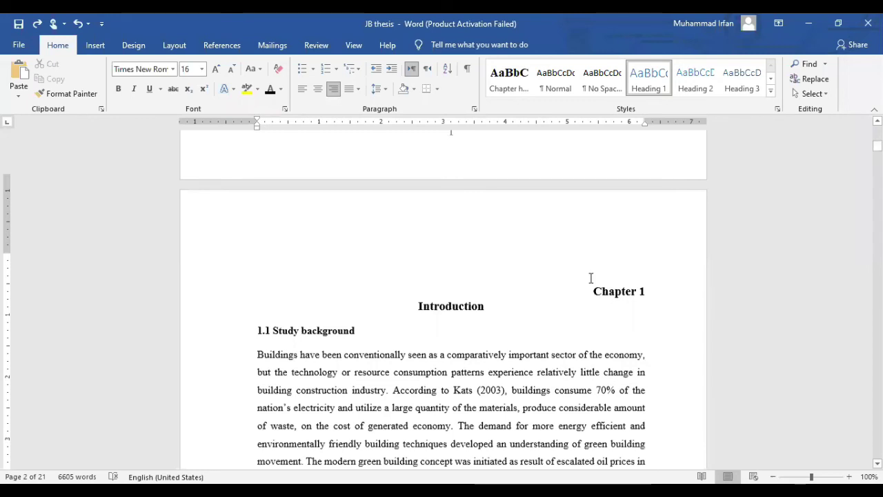
scroll(456, 293, "down", 1)
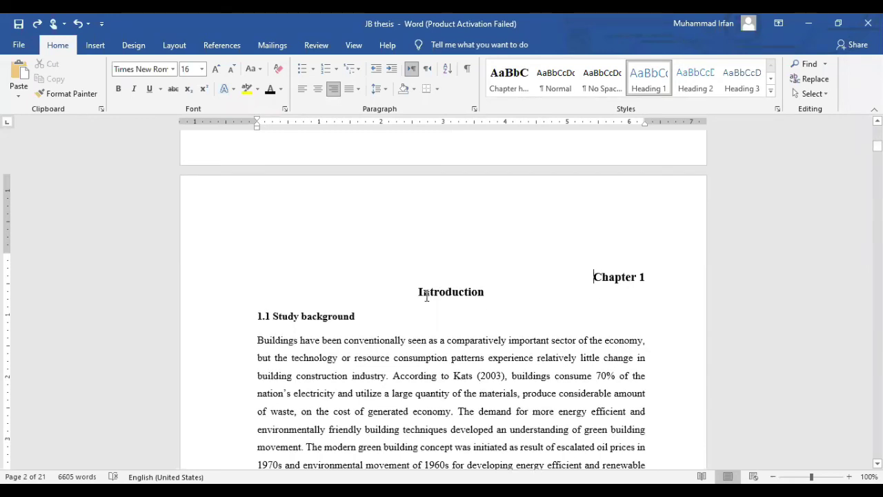
double_click(426, 295)
left_click(245, 316)
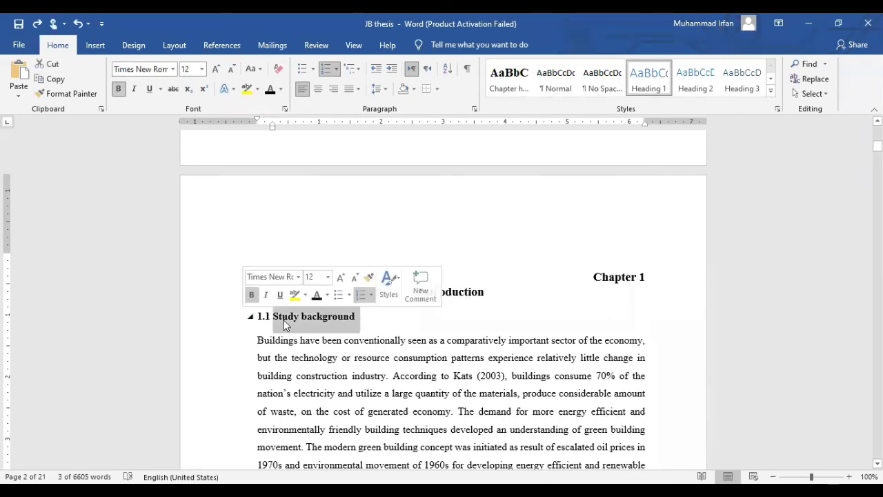
left_click(592, 277)
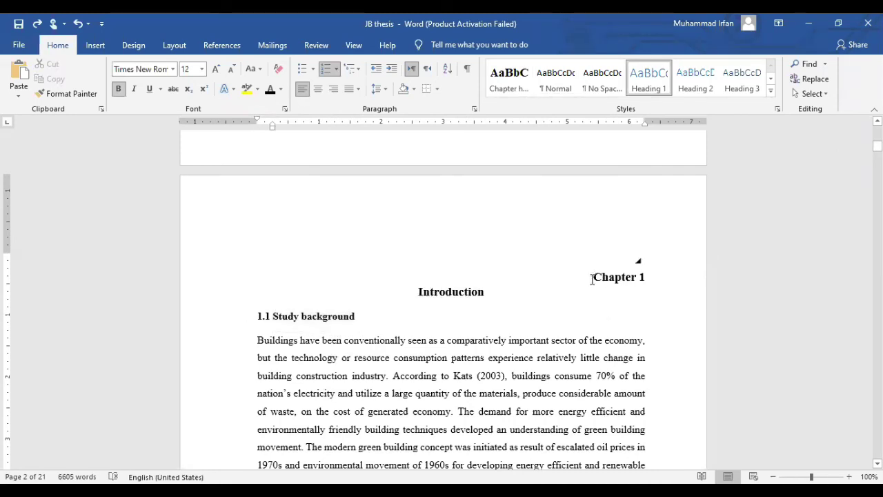
left_click(651, 276, "shift")
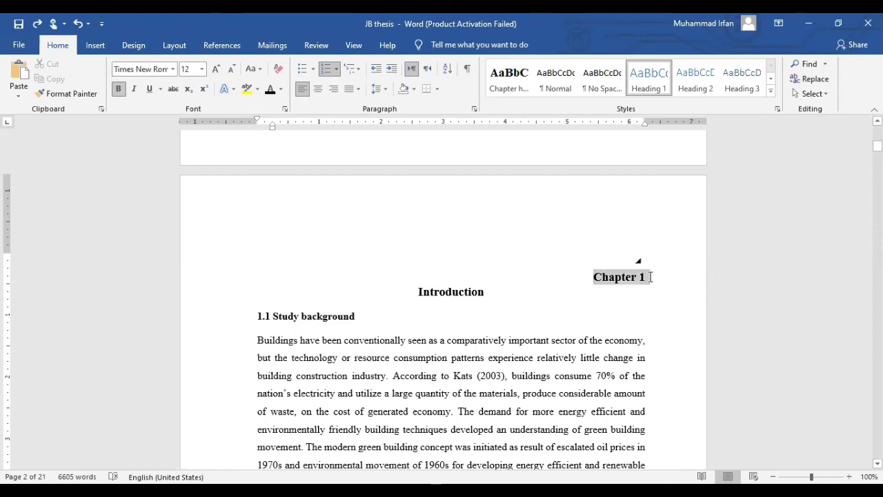
left_click_drag(650, 278, 645, 276)
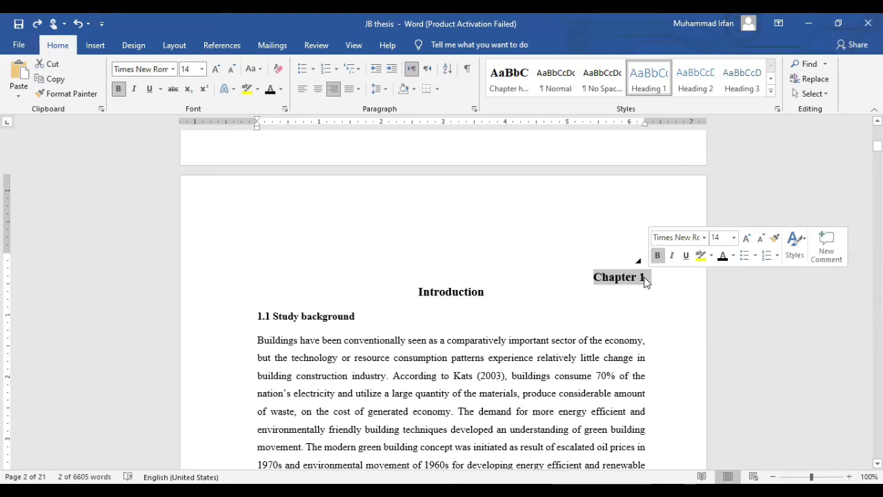
left_click(645, 278)
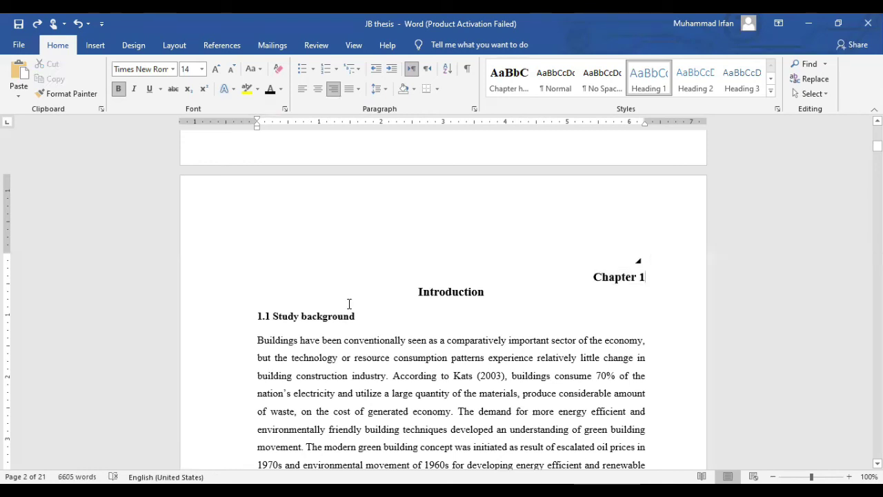
left_click(250, 320)
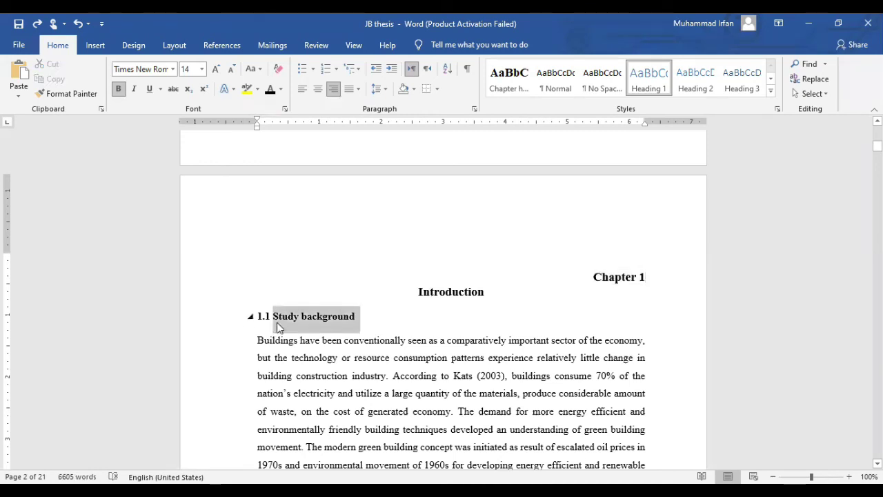
triple_click(277, 322)
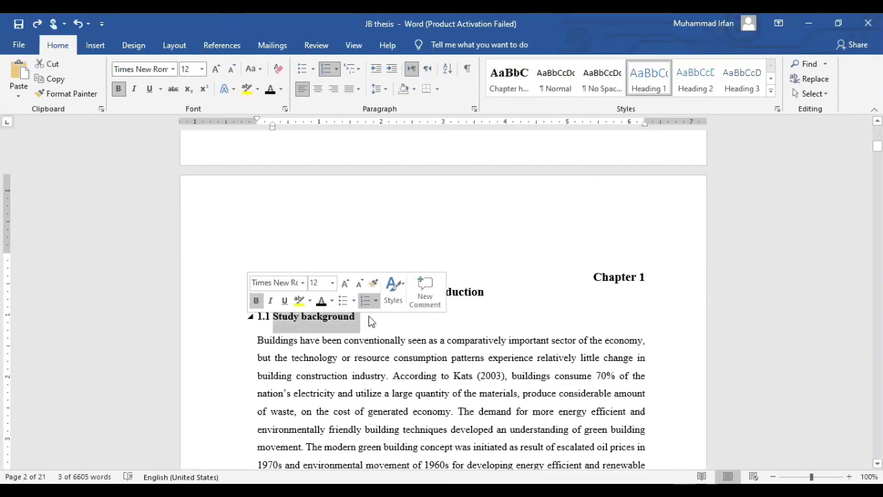
left_click(677, 311)
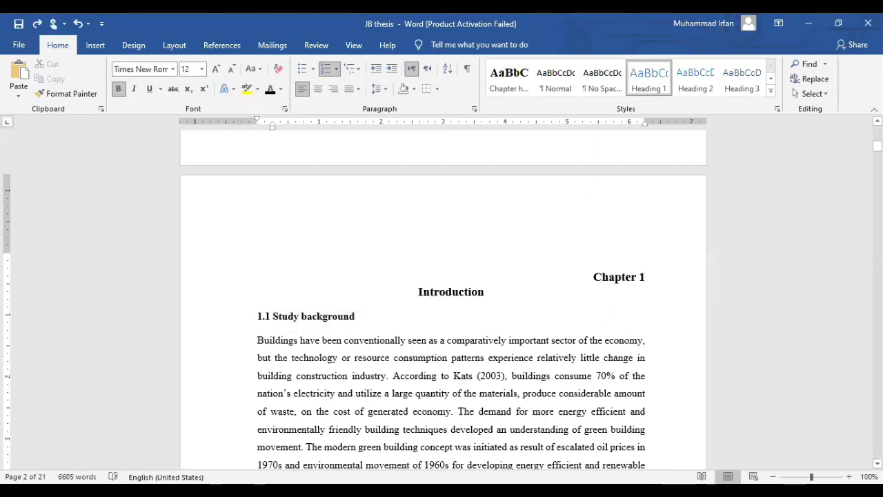
Shrink the 1.2 Research objectives heading from 14 pt to 12 pt and save the thesis.
scroll(444, 311, "down", 10)
scroll(444, 296, "down", 10)
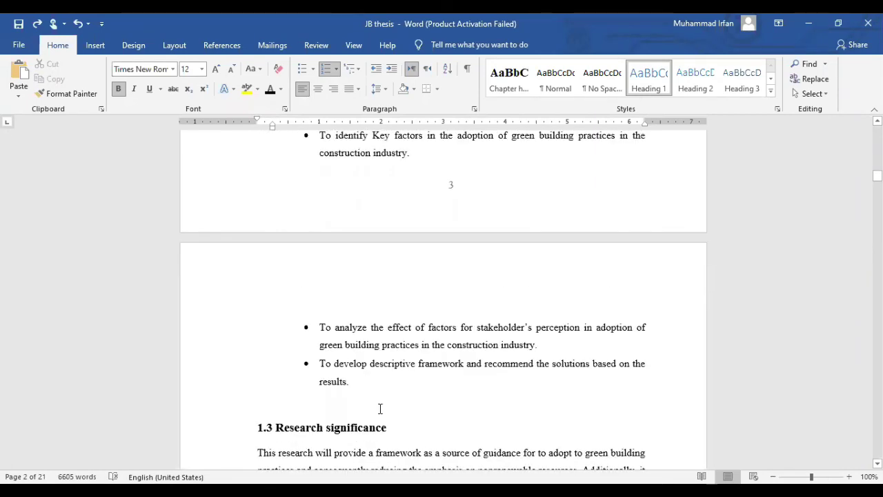
scroll(379, 411, "up", 6)
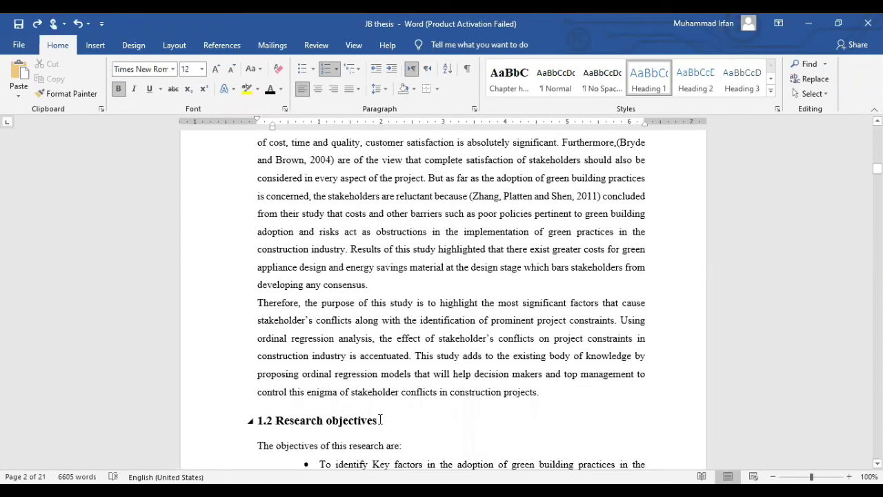
left_click(245, 422)
left_click(278, 422)
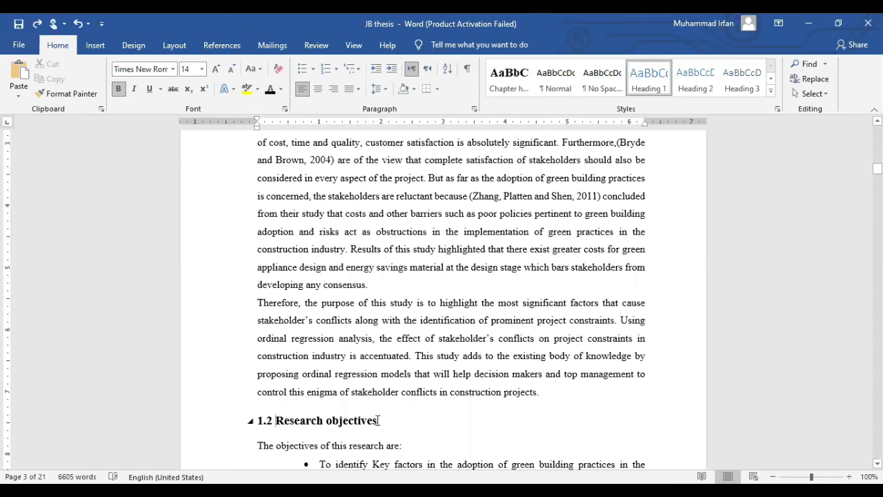
triple_click(257, 420)
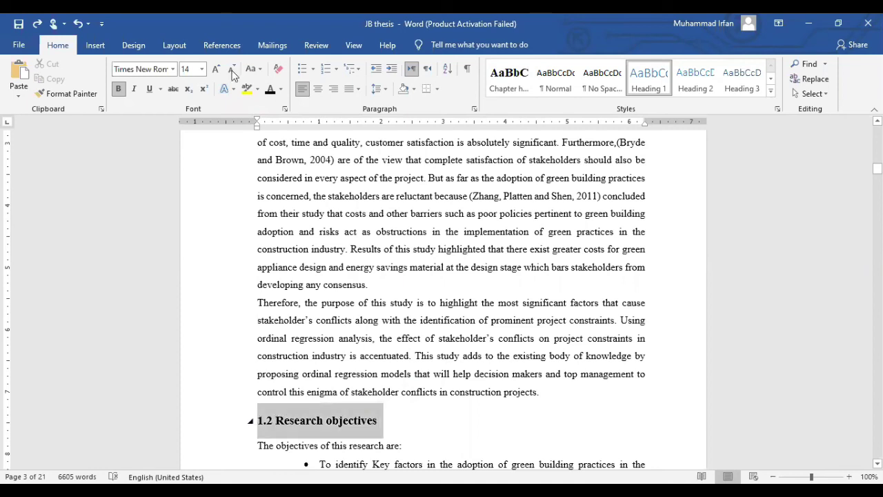
key("ctrl+shift+comma")
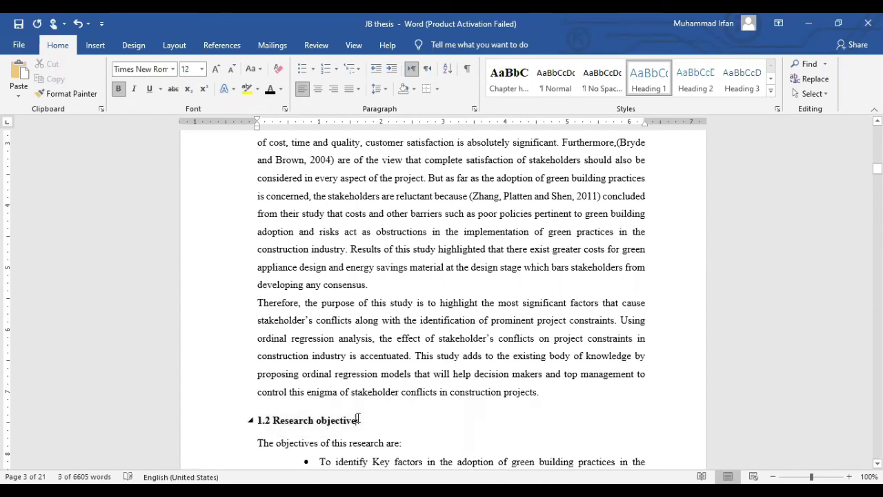
left_click(358, 420)
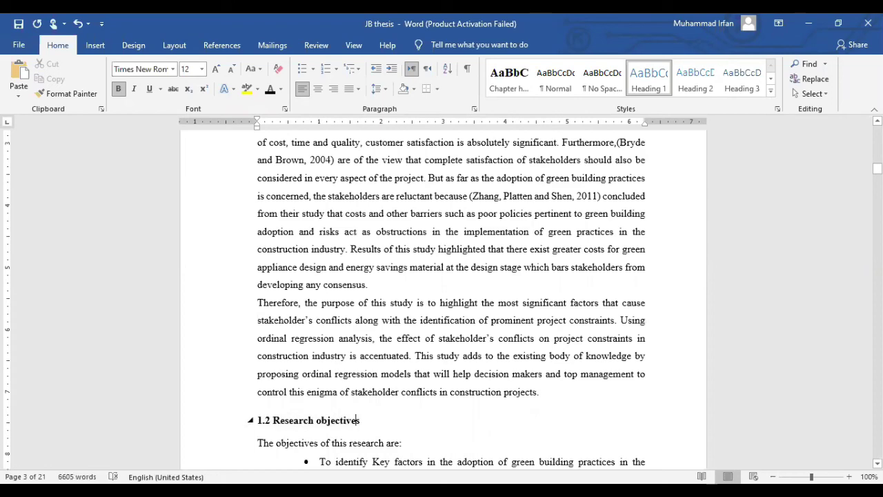
key("ctrl+s")
Scroll back up and select the whole Chapter 1 heading.
scroll(850, 173, "up", 10)
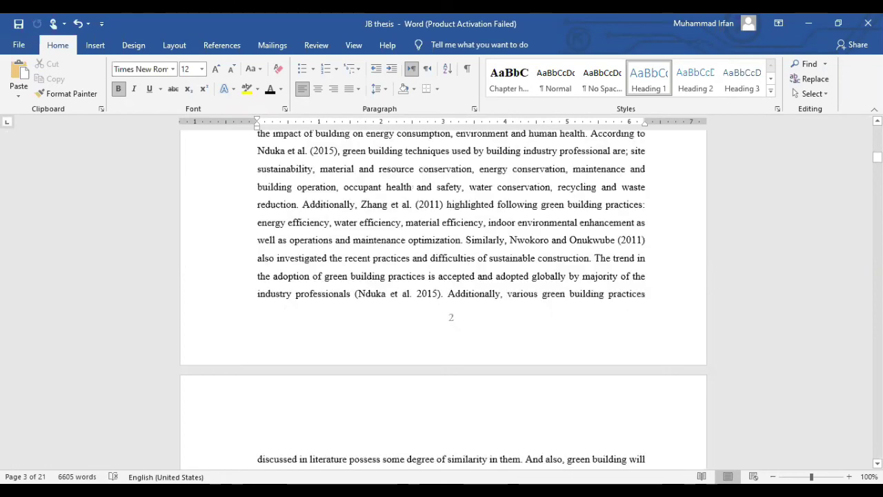
scroll(850, 173, "up", 3)
scroll(647, 285, "up", 5)
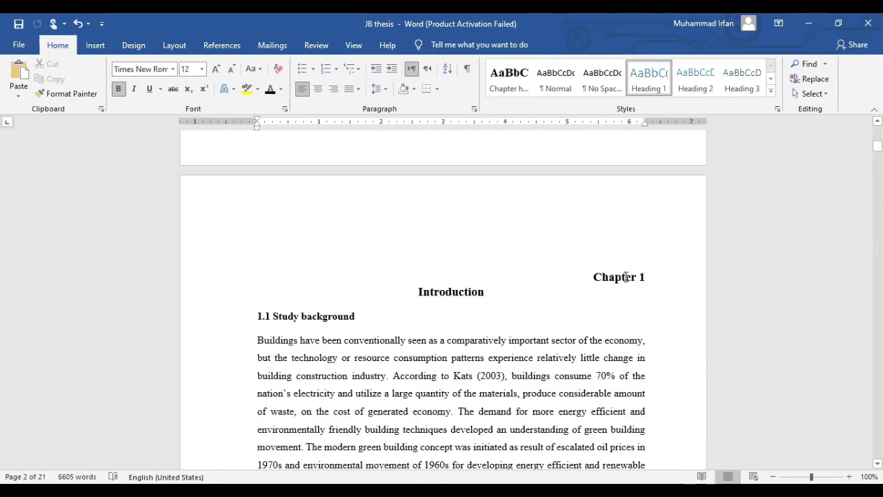
left_click(643, 276)
left_click_drag(617, 281, 617, 280)
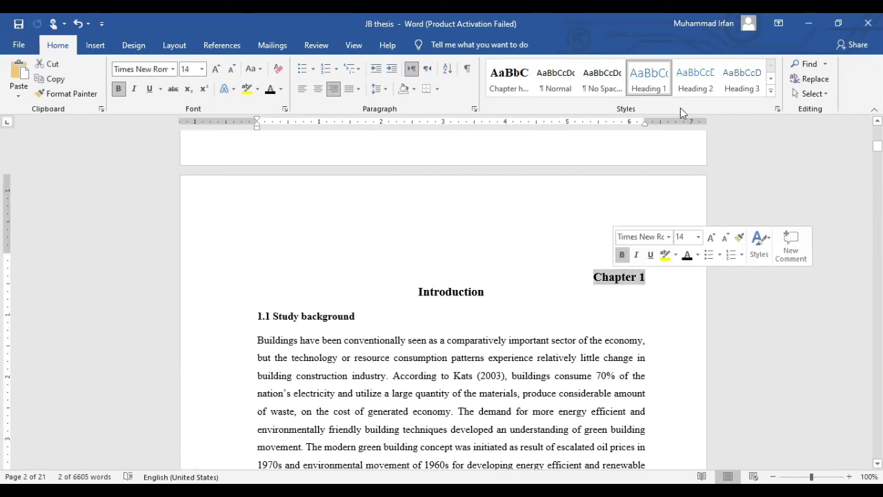
Make Chapter 1 a right-aligned Heading 1.
left_click(657, 83)
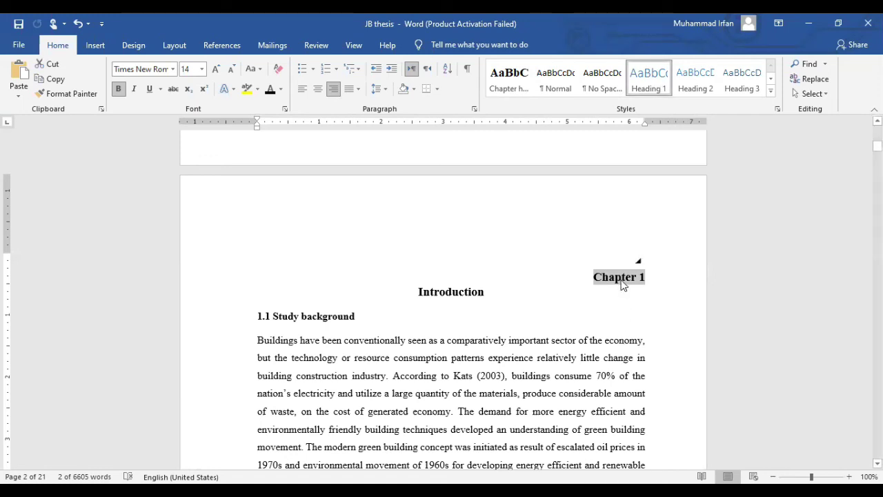
left_click(651, 85)
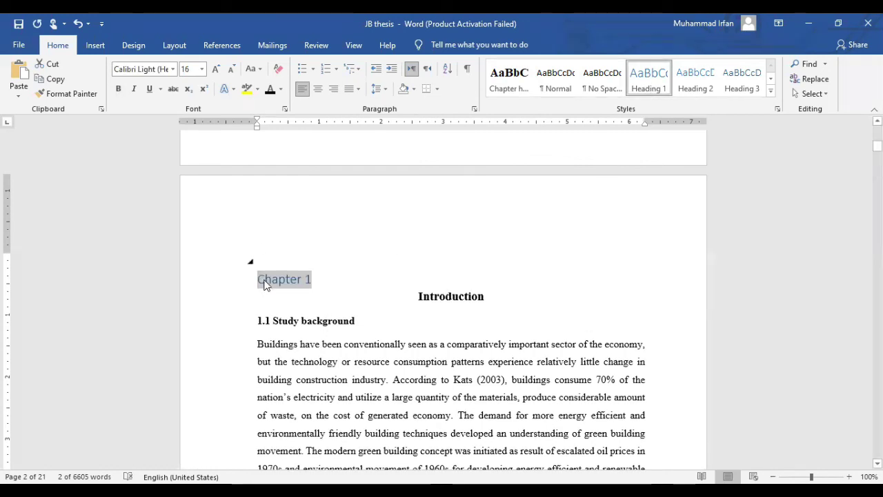
left_click(338, 94)
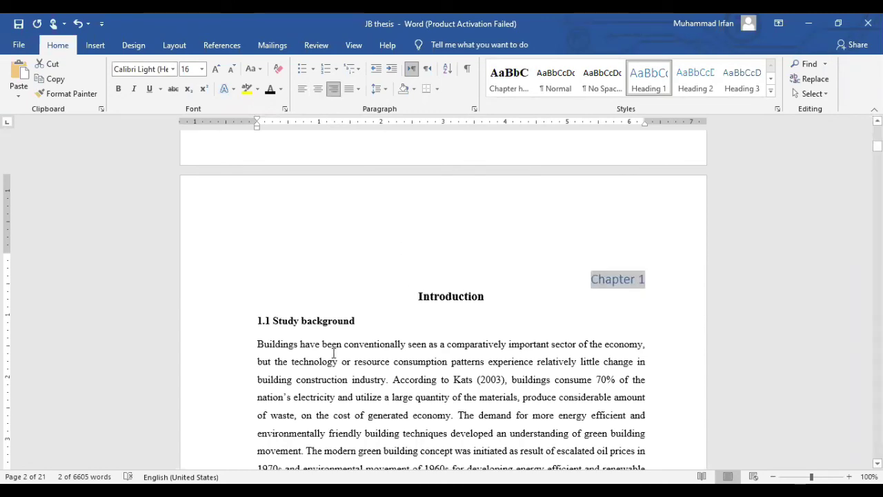
Apply Heading 2 to Study background and retype its '1.1' number in front.
left_click_drag(360, 321, 250, 320)
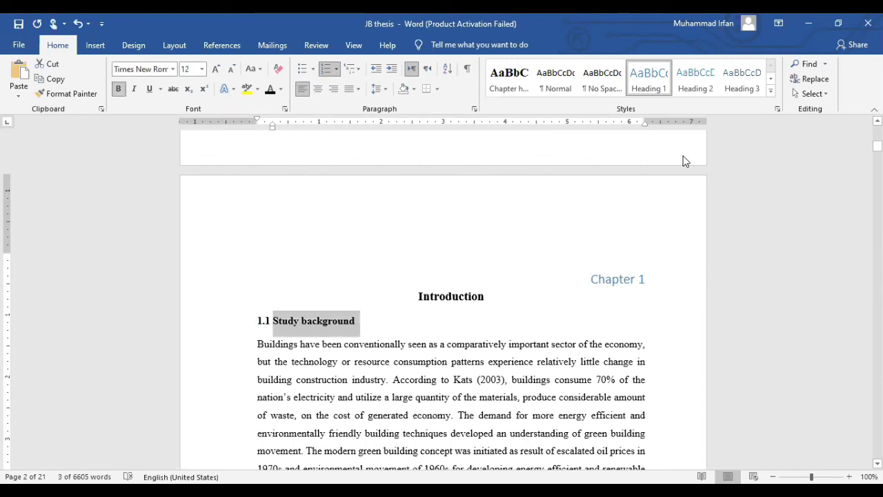
left_click(688, 84)
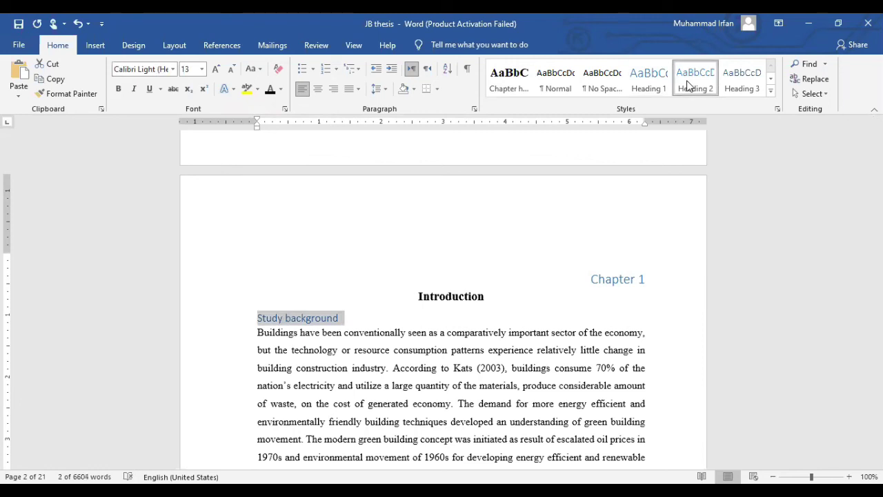
left_click(257, 320)
type("1.2")
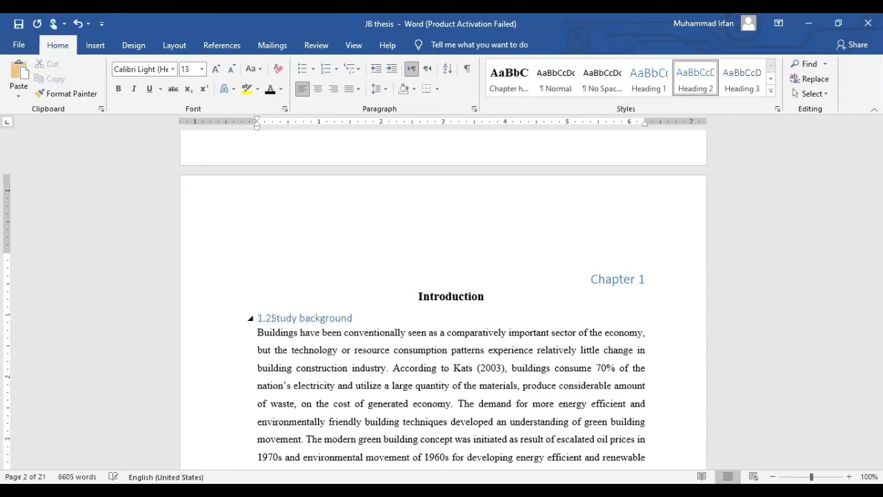
key("BackSpace")
type("1")
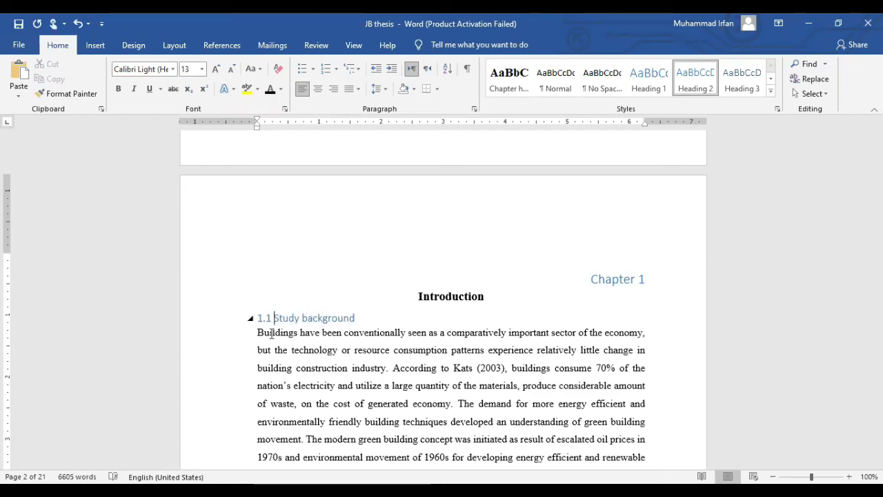
left_click(270, 333)
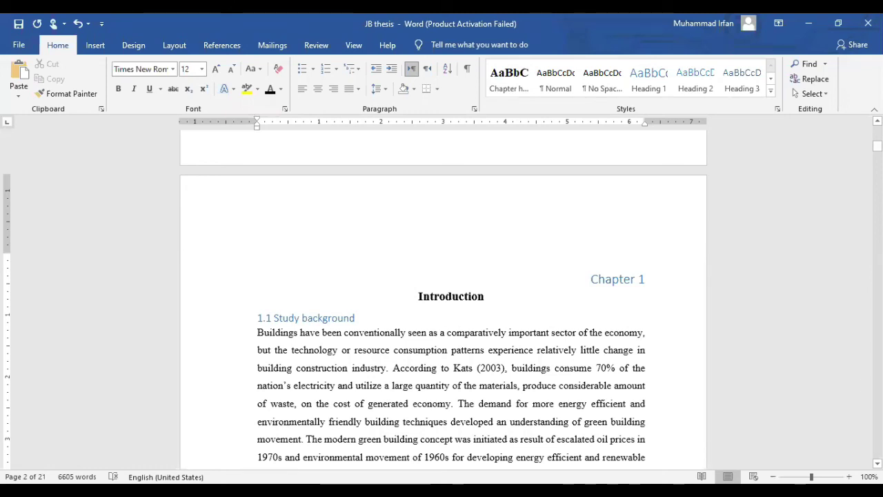
Delete the empty 6-column table from page 1 and bring up the References tools.
key("ctrl+Home")
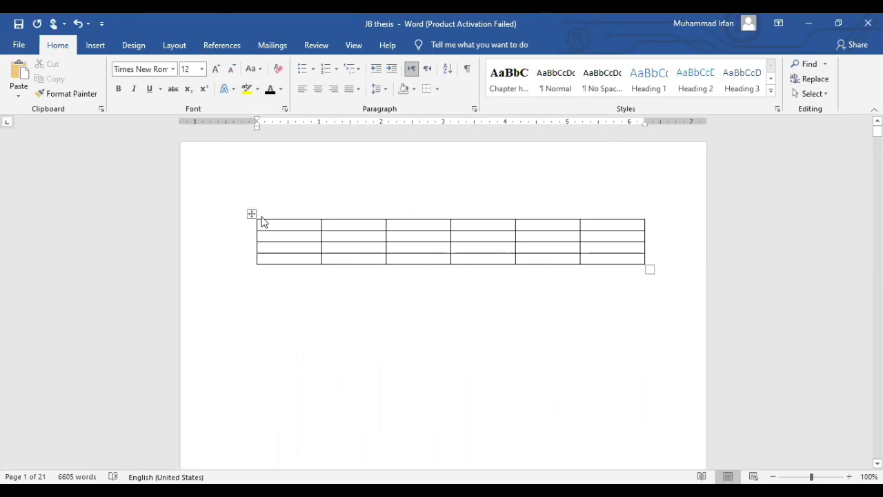
key("ctrl+z")
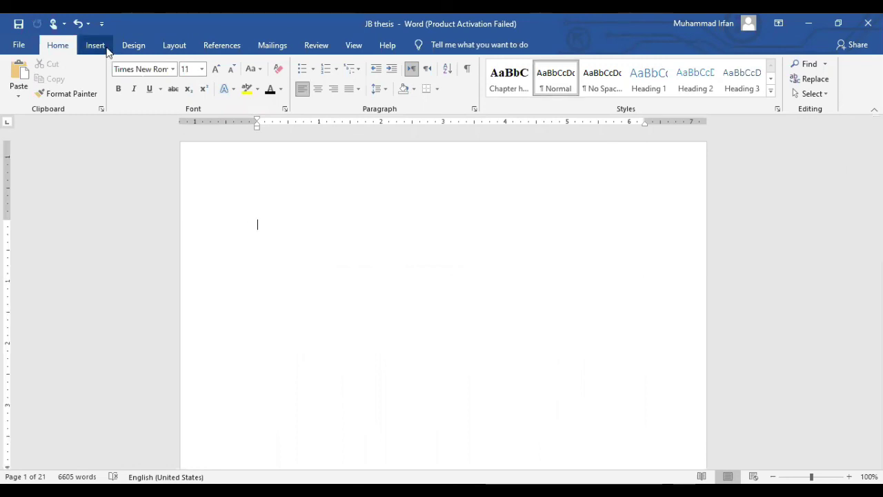
left_click(102, 47)
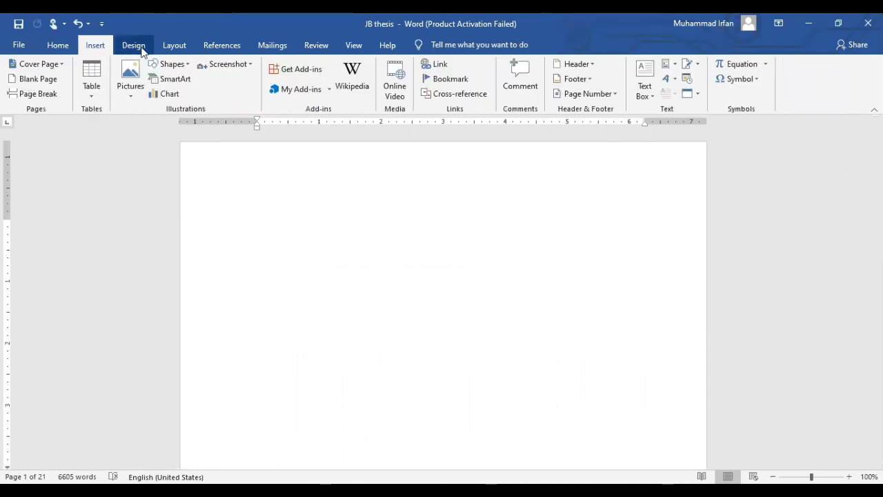
left_click(134, 46)
left_click(173, 50)
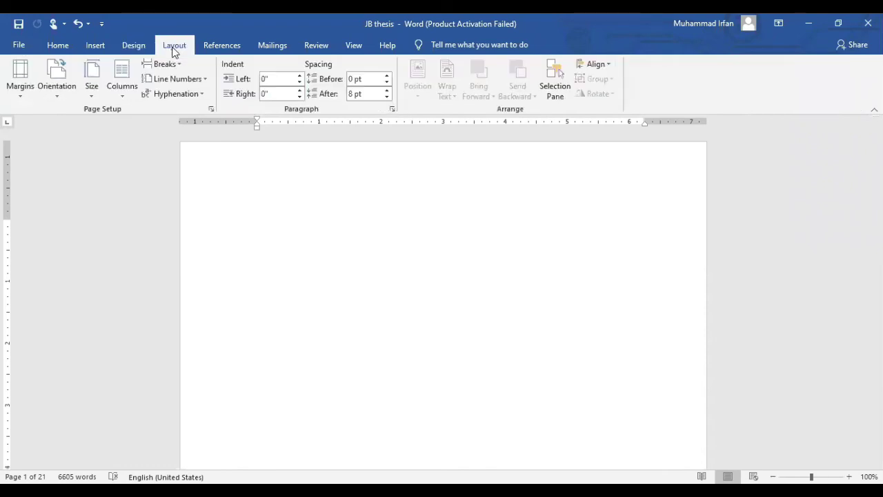
left_click(225, 49)
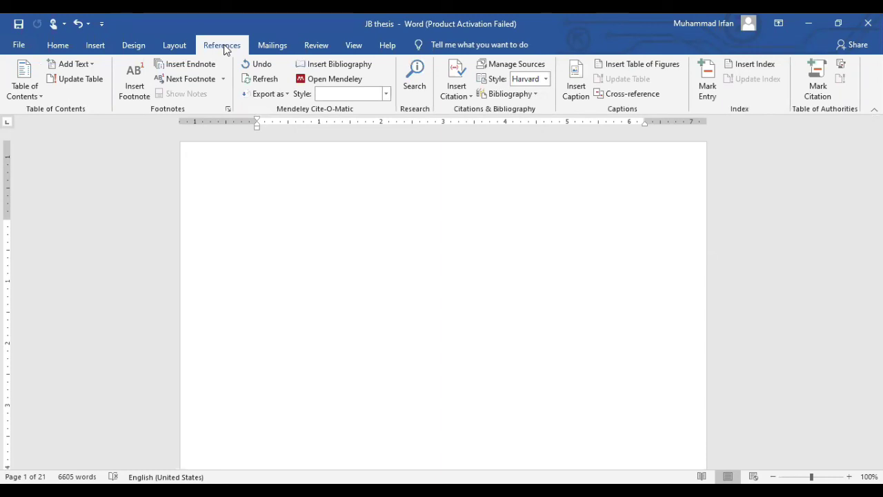
Insert Automatic Table 1 as the table of contents on page 1.
left_click(28, 98)
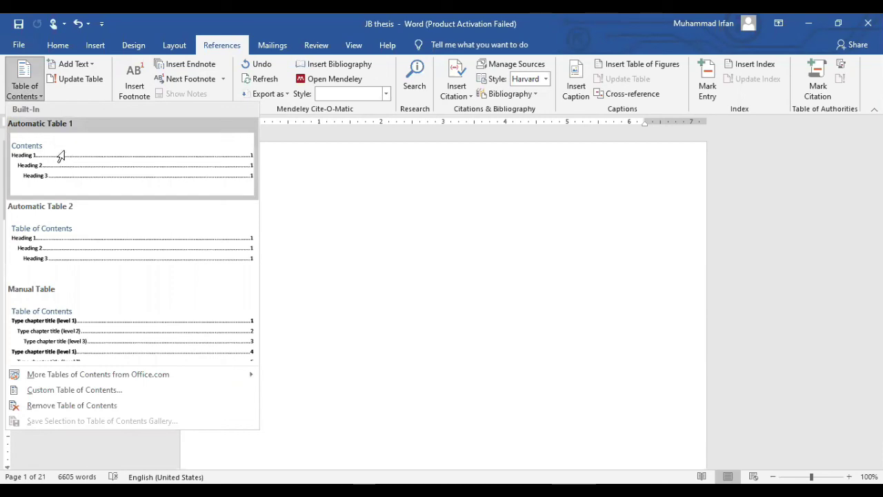
key("Return")
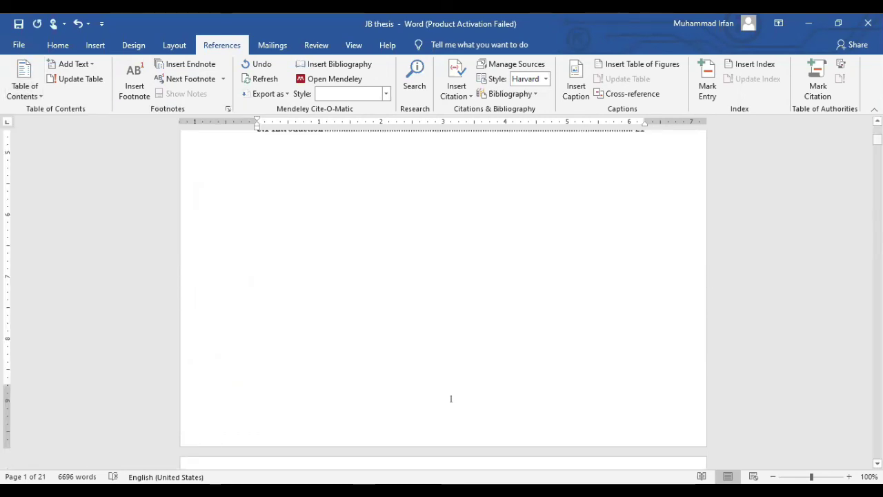
left_click_drag(877, 138, 878, 131)
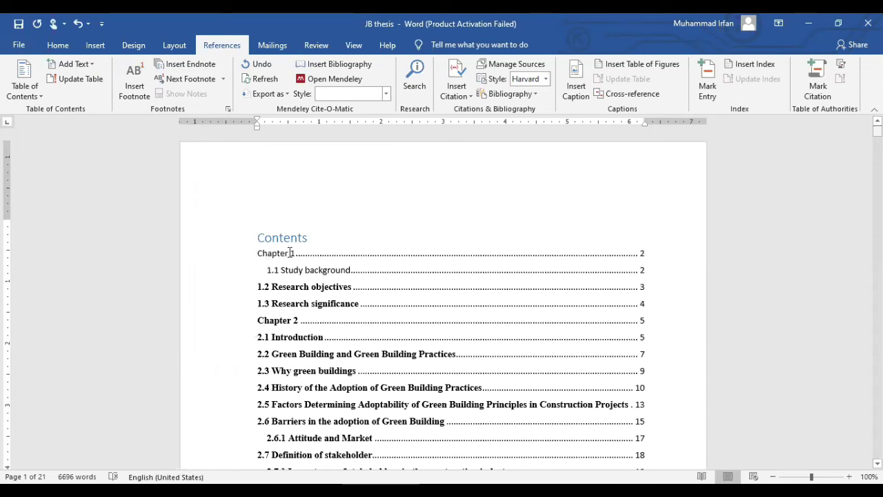
Highlight the Chapter 1 and 1.1 Study background contents entries in yellow.
left_click(544, 272)
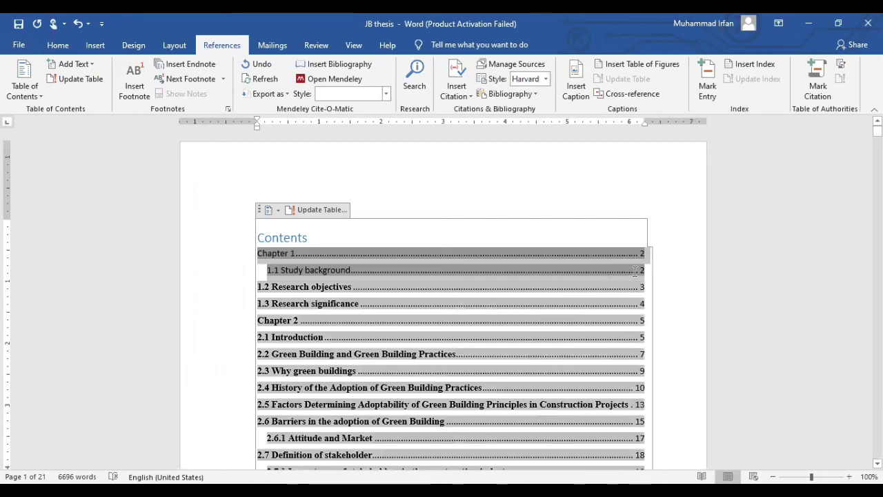
left_click(58, 45)
left_click(247, 89)
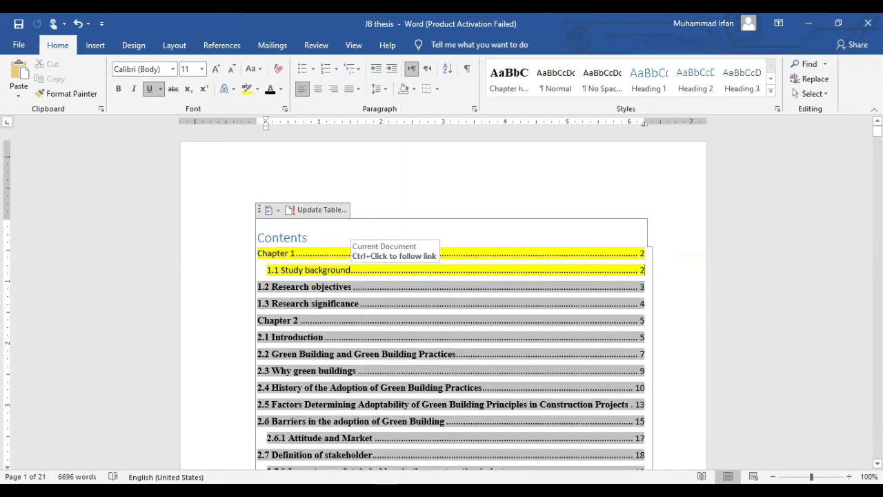
Follow the contents link to 1.1 Study background and apply Heading 1 to it.
left_click(351, 270, "ctrl")
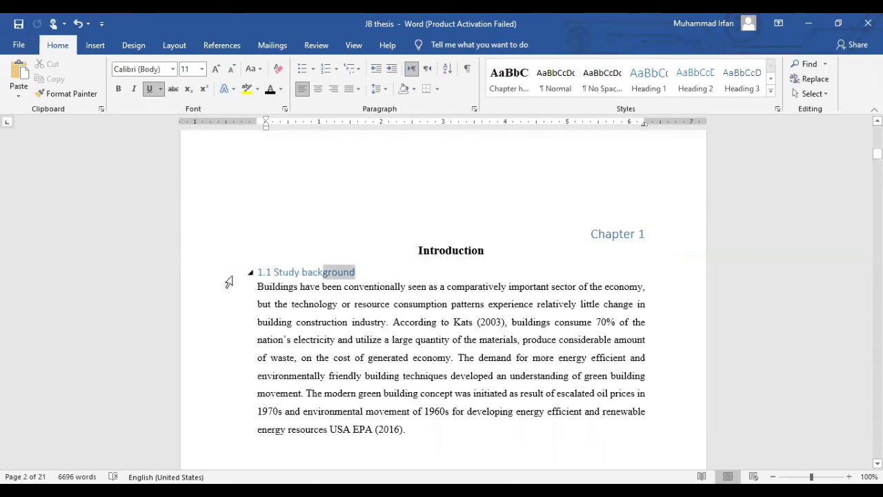
left_click(231, 277)
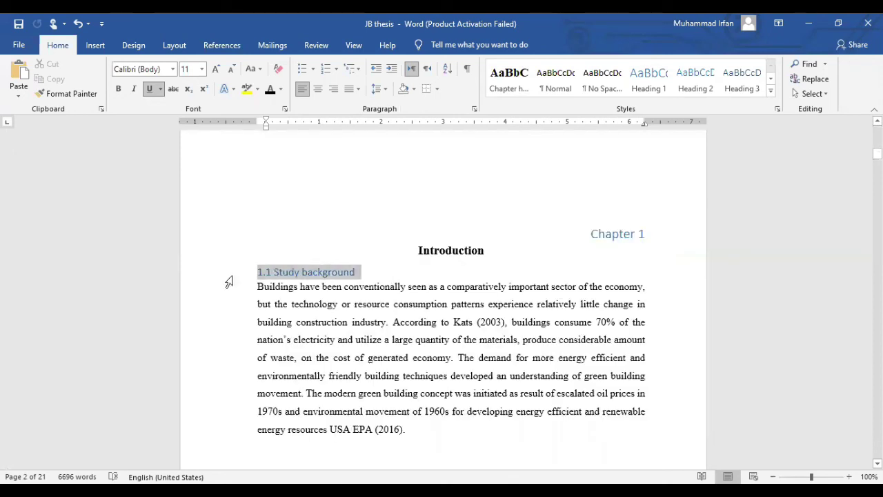
left_click(652, 83)
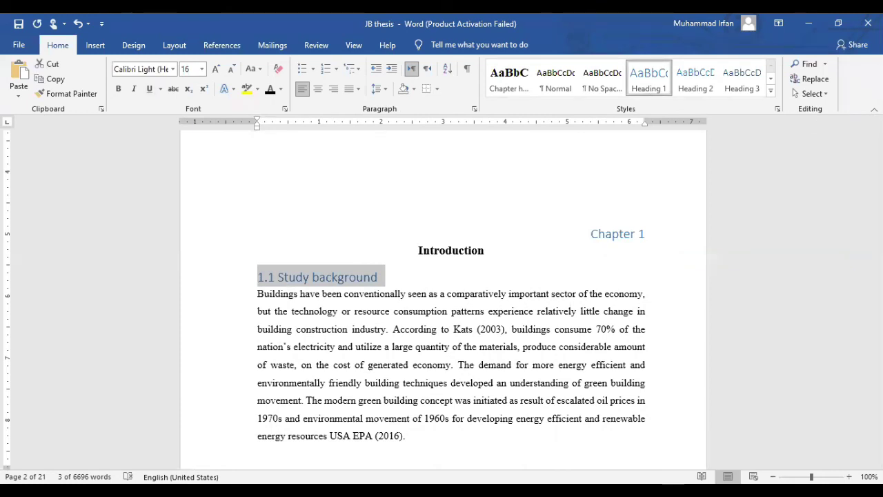
Rebuild the entire table of contents, then move down to 1.2 Research objectives on page 4.
scroll(450, 447, "up", 5)
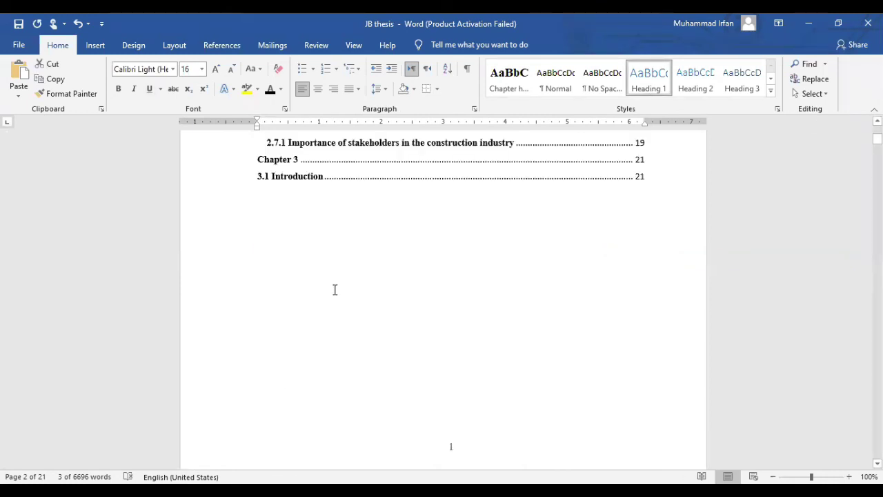
scroll(335, 290, "up", 5)
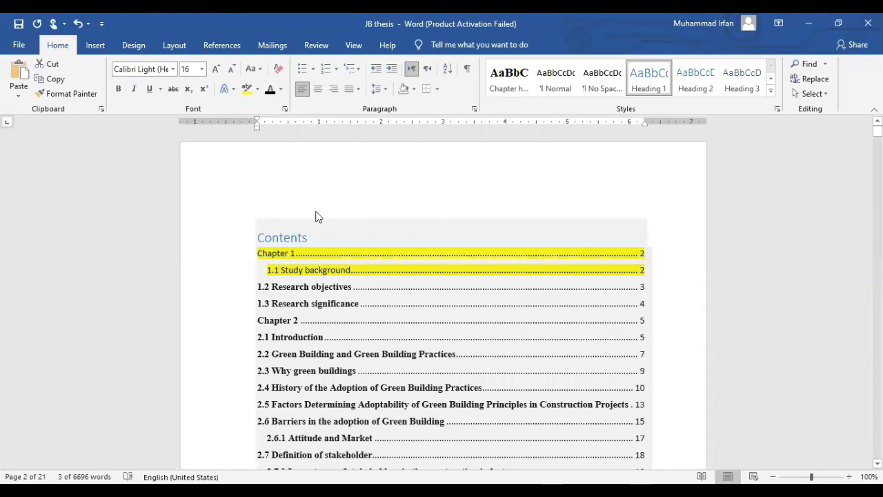
left_click(410, 253)
key("F9")
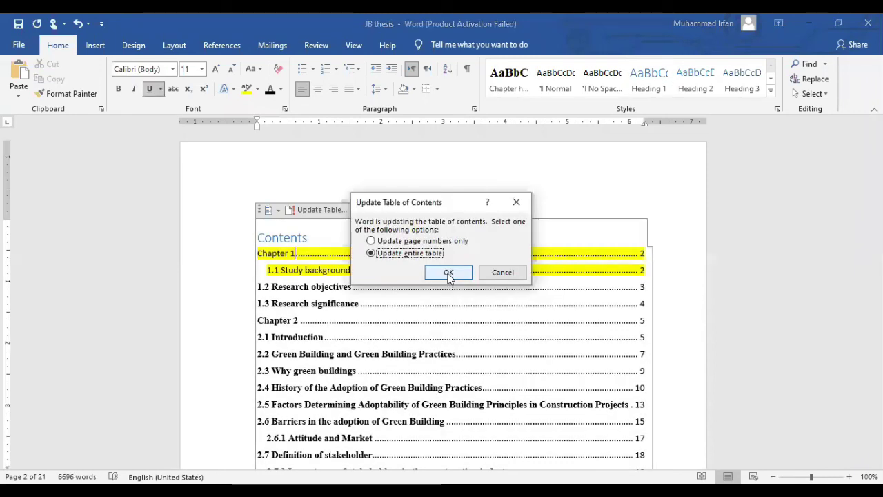
left_click(448, 273)
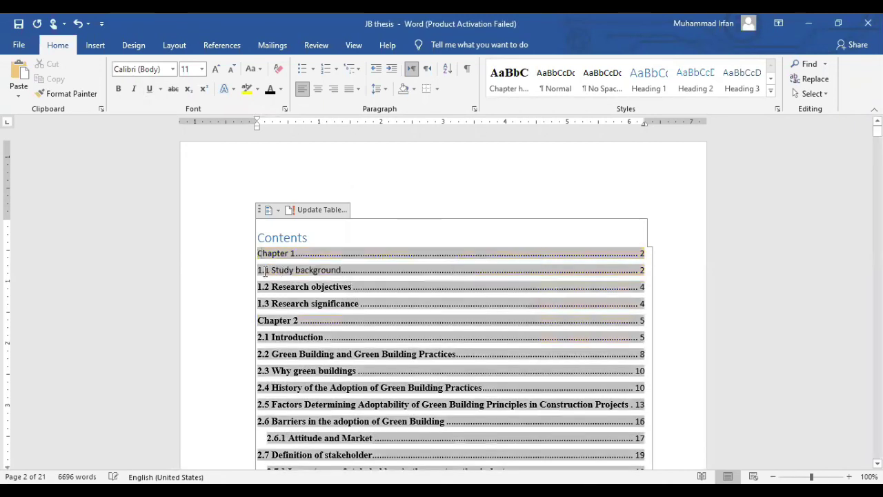
left_click_drag(357, 270, 441, 270)
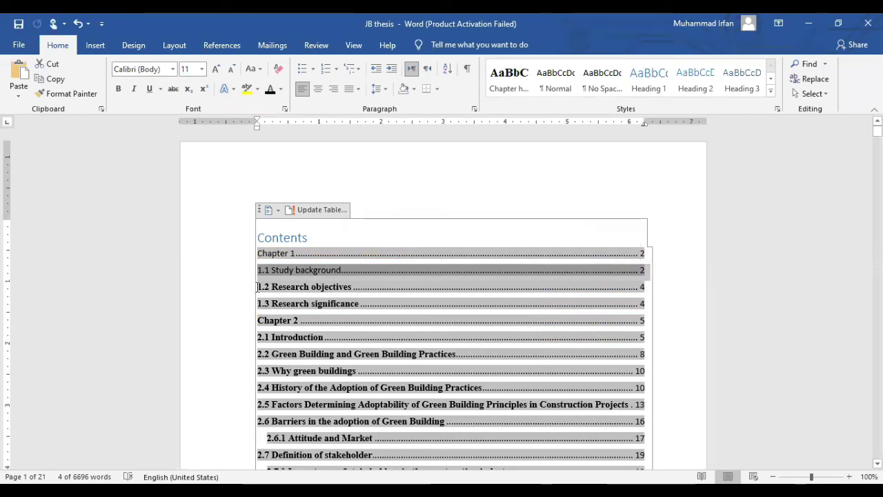
left_click(450, 286)
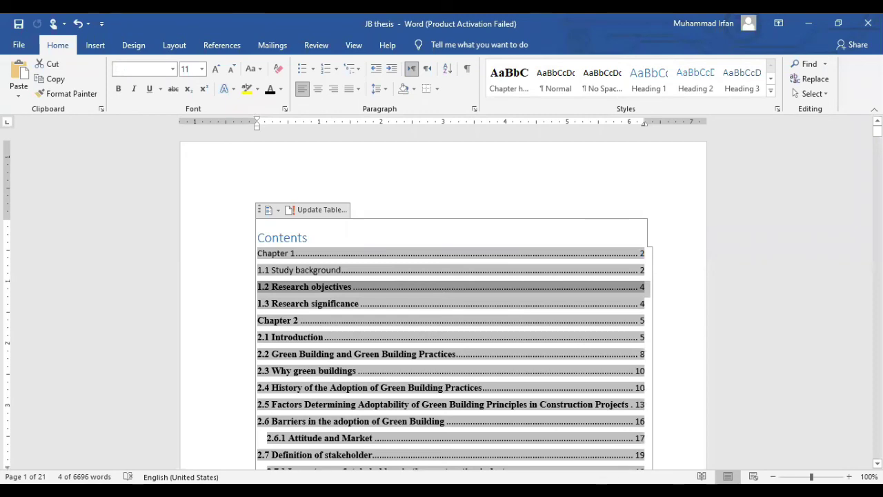
scroll(444, 296, "down", 15)
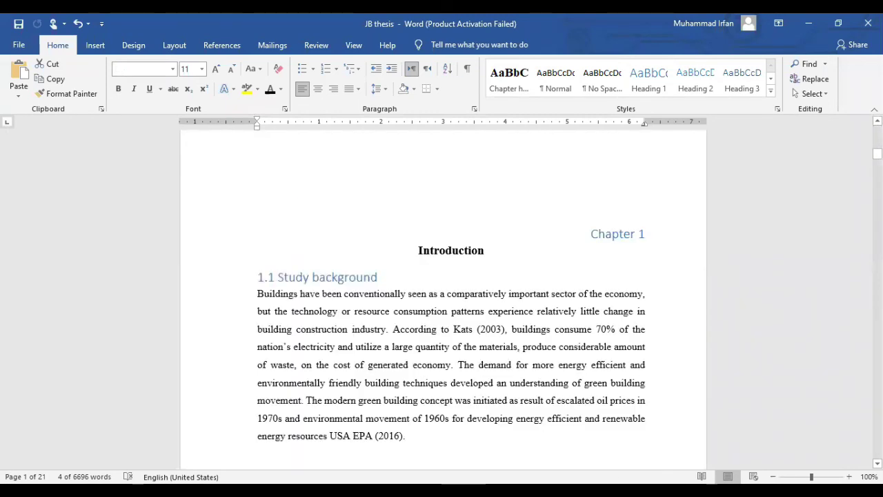
scroll(423, 181, "down", 10)
scroll(369, 216, "down", 5)
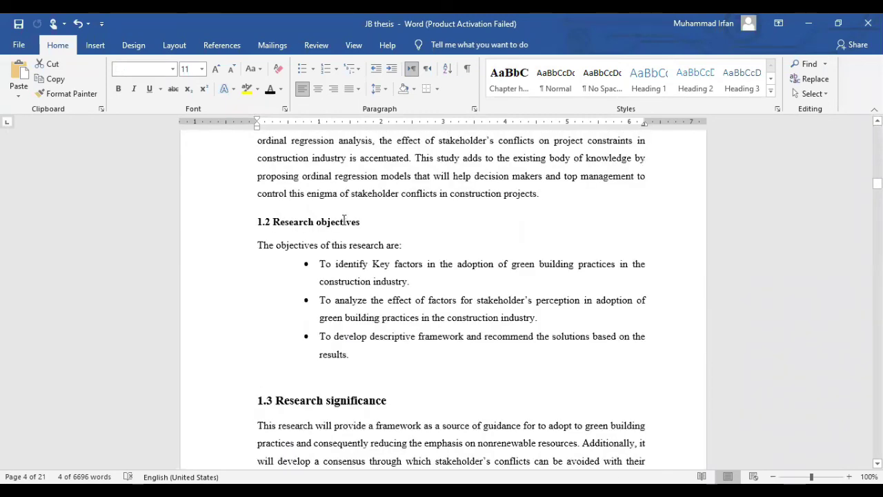
Apply the Heading 2 style to the 1.2 Research objectives heading.
left_click(247, 220)
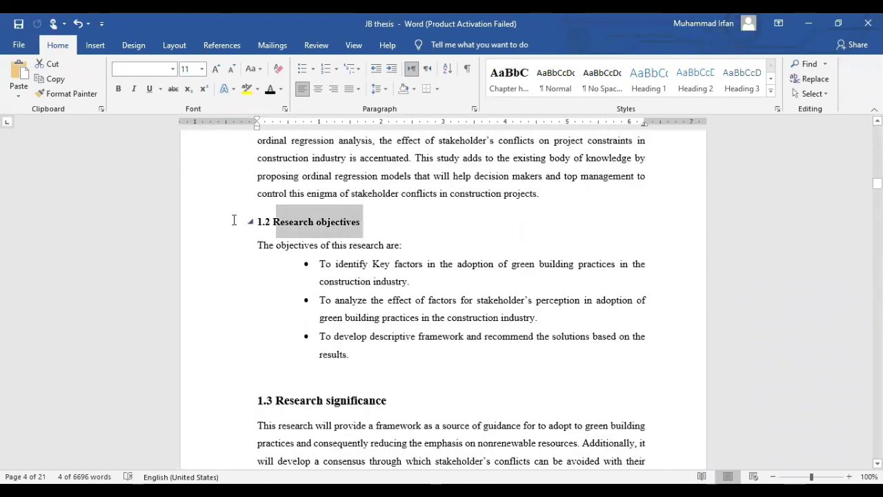
left_click(698, 83)
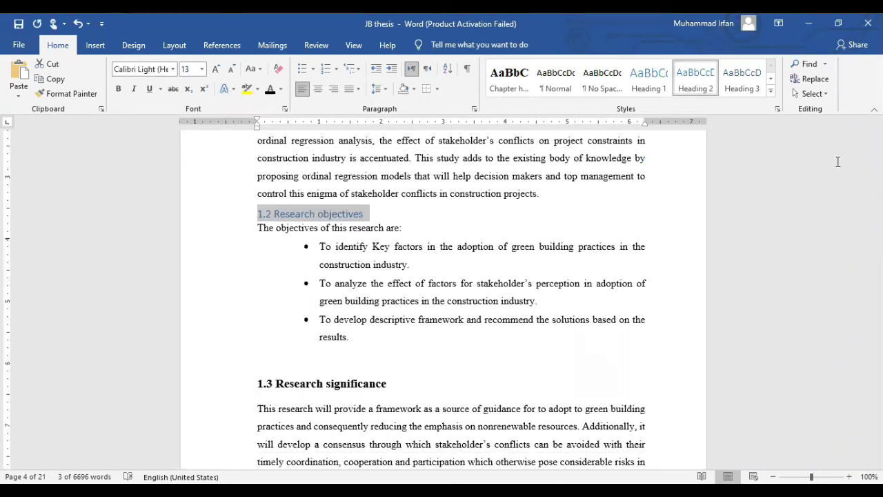
scroll(444, 297, "down", 5)
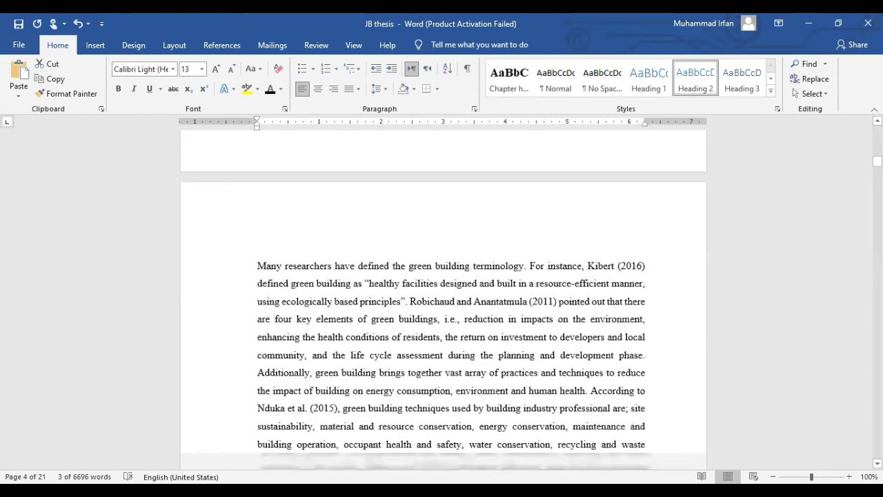
scroll(451, 200, "up", 15)
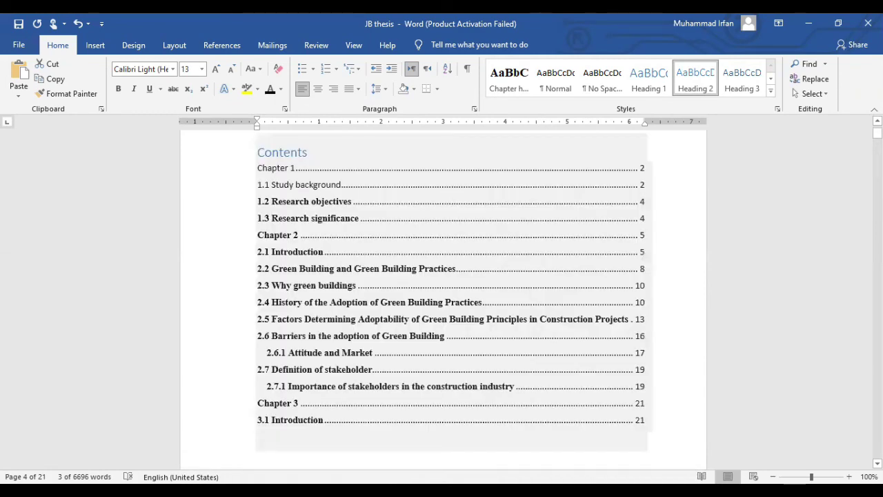
Update the entire table of contents and check the new 1.2 Research objectives entry.
left_click(352, 200)
scroll(326, 205, "up", 2)
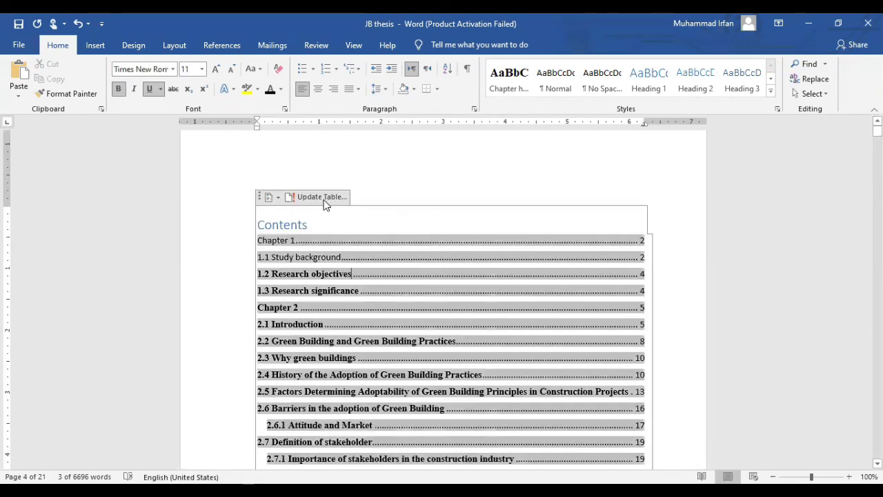
key("F9")
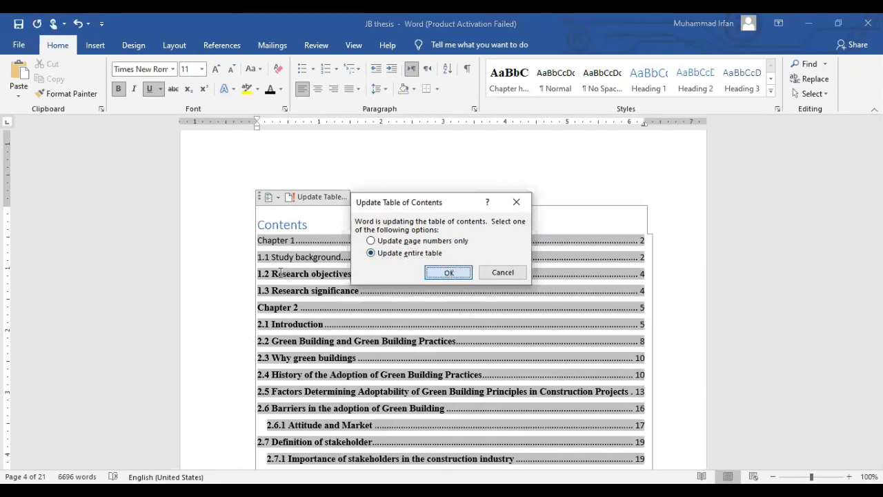
key("Return")
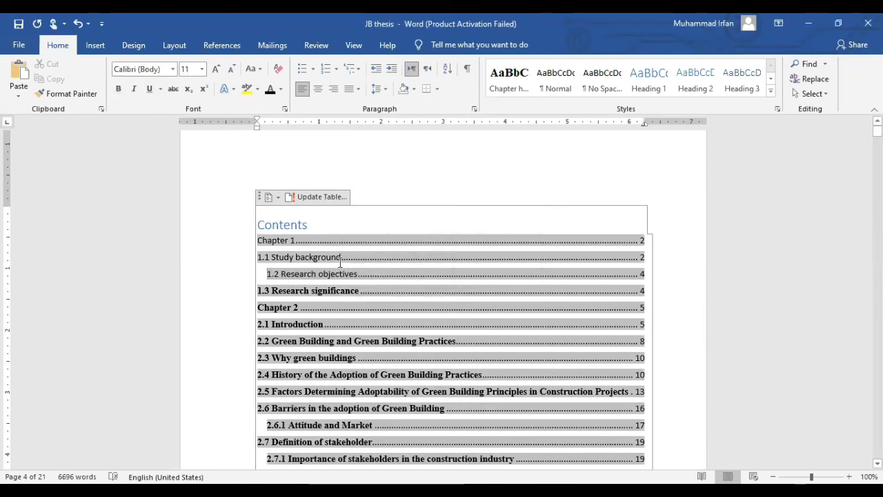
triple_click(307, 273)
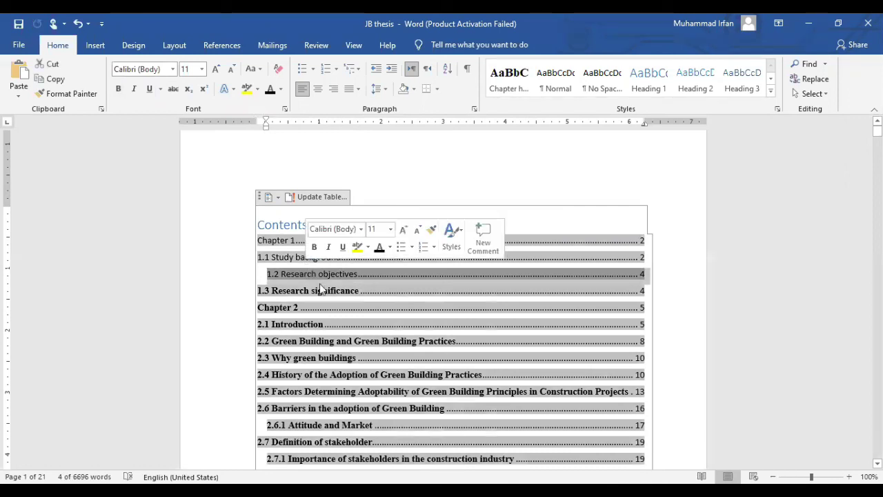
left_click(317, 274)
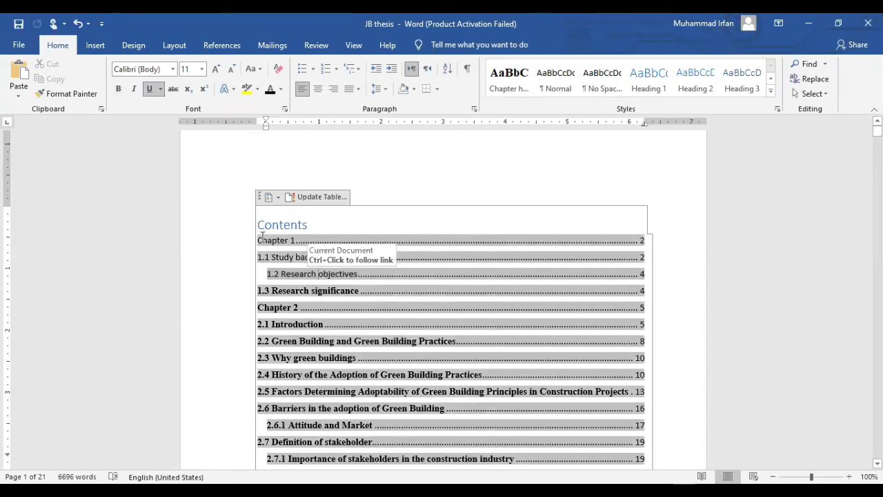
left_click_drag(261, 237, 338, 236)
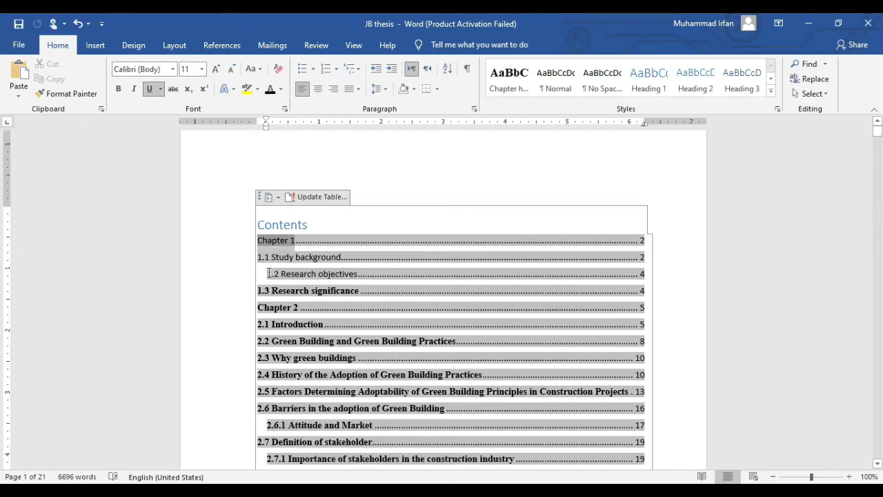
Mistakenly apply Heading 3 to the 1.2 Research objectives contents line, then undo it.
triple_click(310, 274)
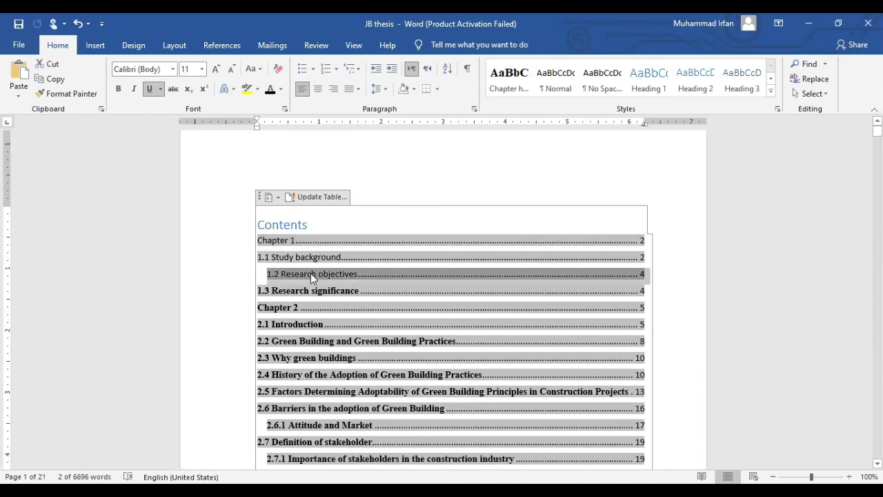
triple_click(311, 273)
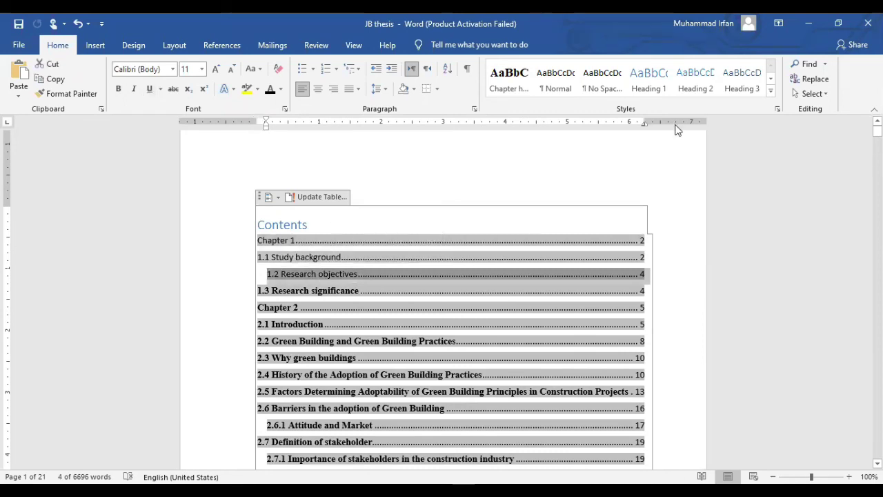
left_click(754, 90)
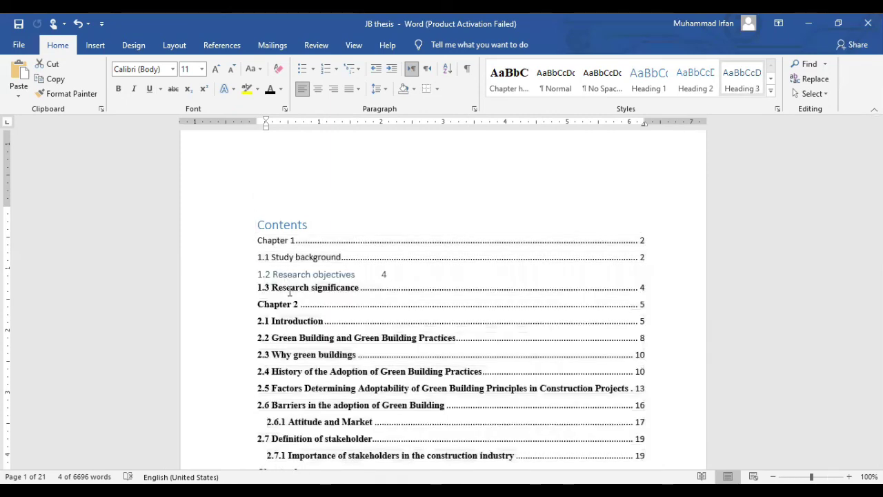
key("ctrl+z")
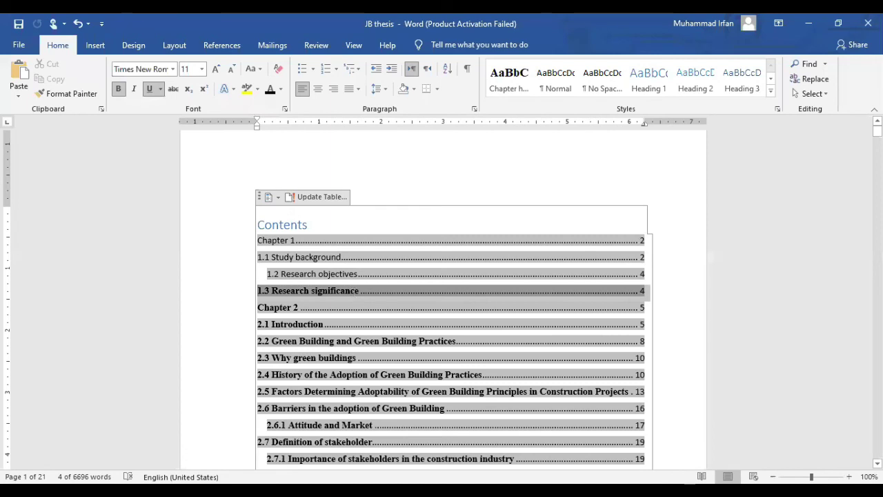
Make the 1.3 Research significance heading a Heading 3 with Ctrl+Alt+3.
left_click(308, 290, "ctrl")
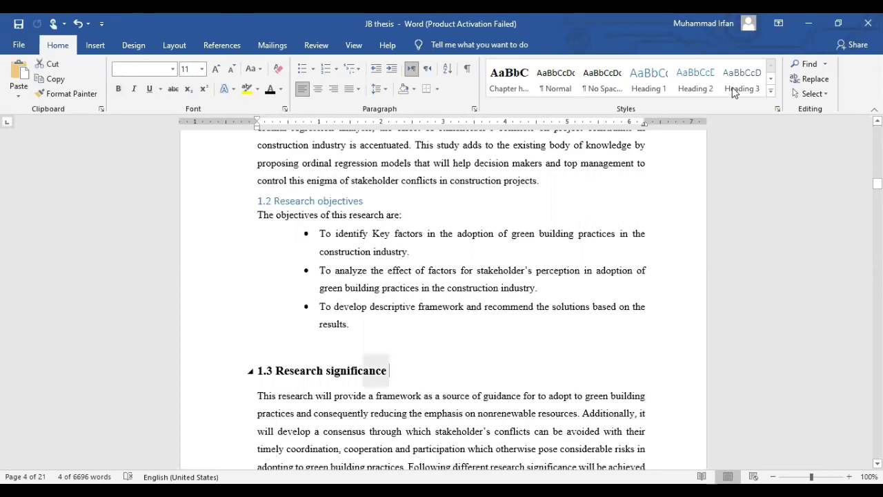
key("ctrl+alt+3")
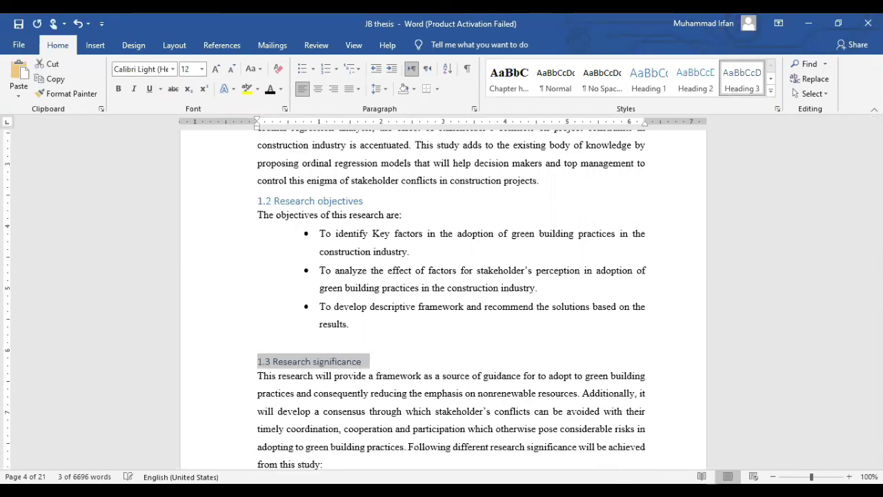
scroll(448, 296, "up", 10)
scroll(447, 296, "up", 15)
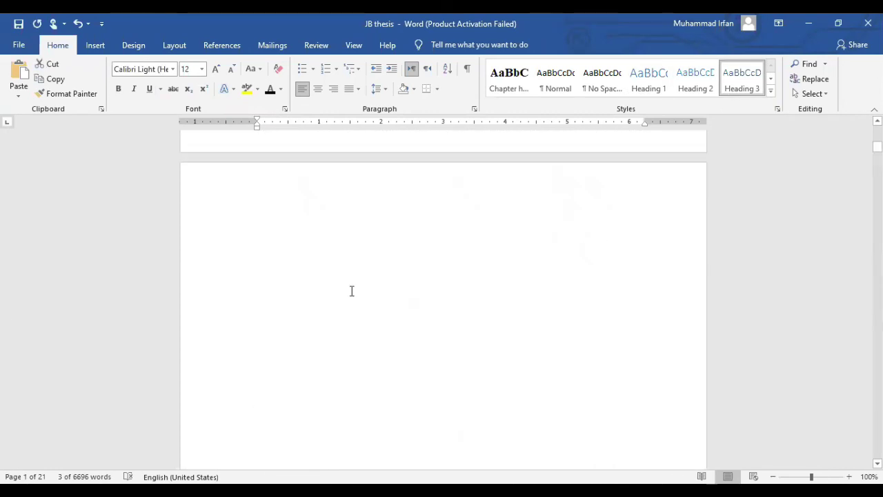
scroll(351, 291, "up", 3)
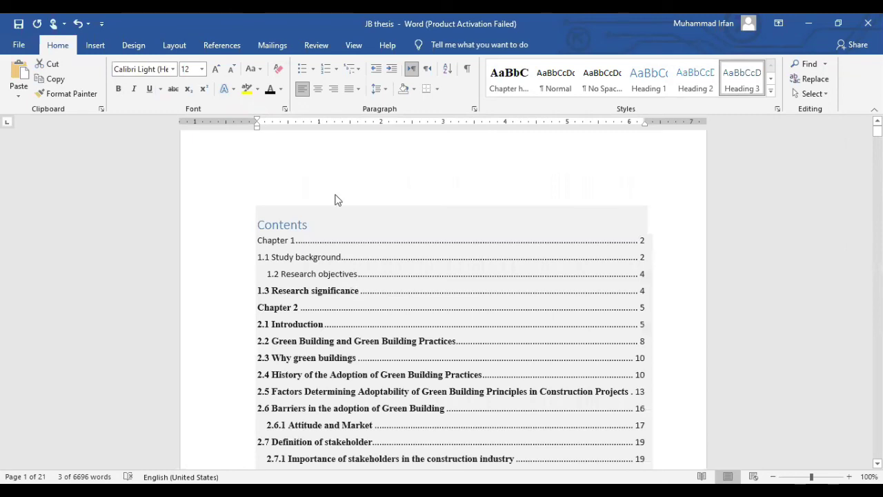
Update the entire table of contents and check the 1.1 and 1.2 entries.
key("F9")
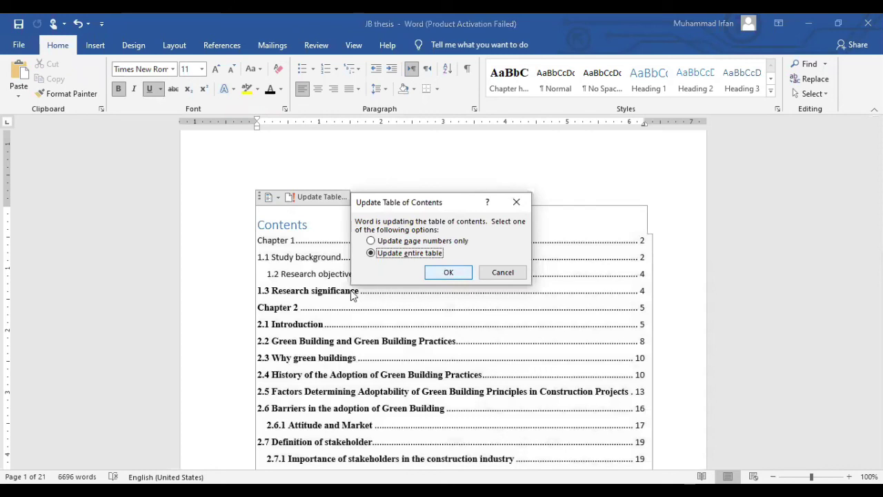
key("Return")
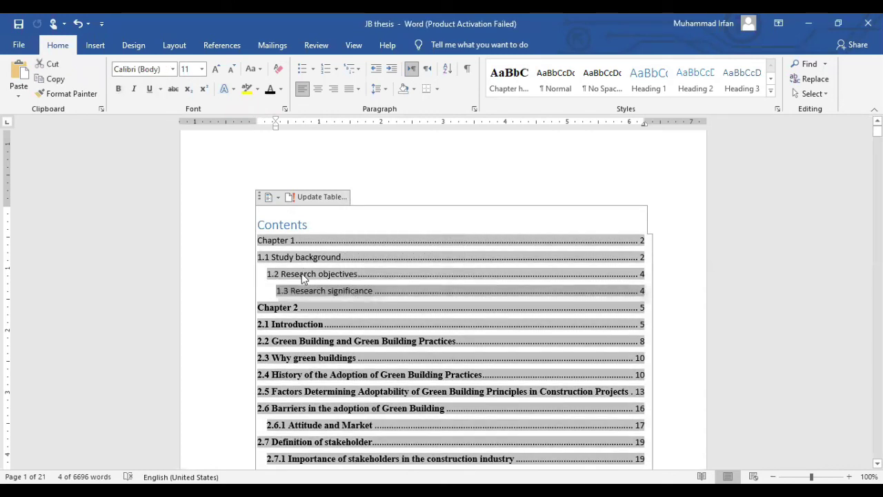
left_click(263, 274)
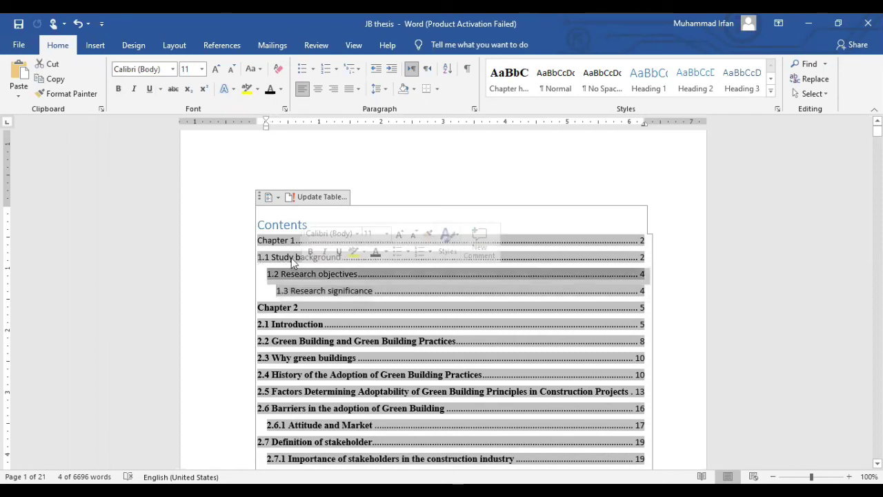
left_click(280, 259)
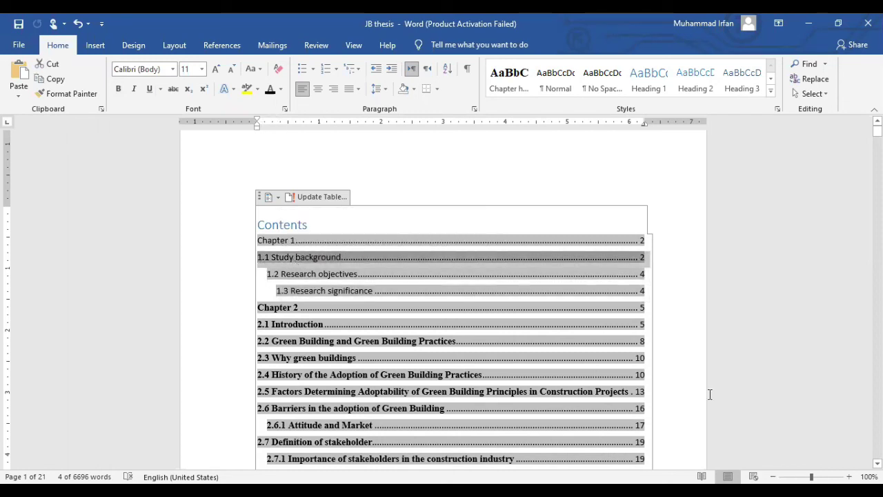